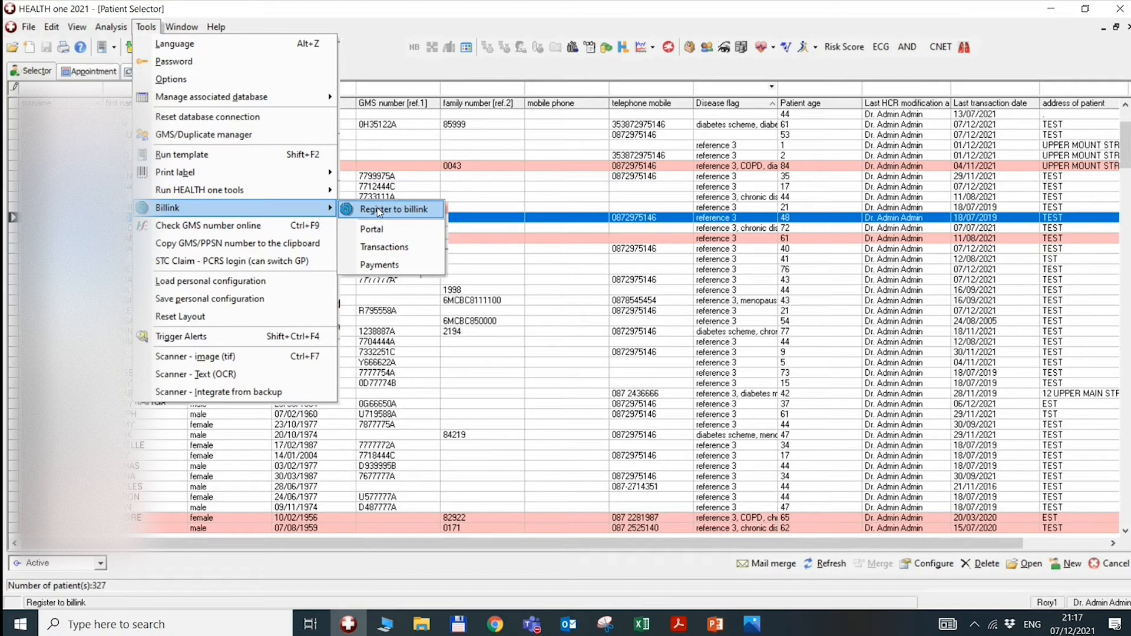
Bring the Billink onboarding presentation forward on its Registration slide (slide 1)
click(715, 623)
click(105, 151)
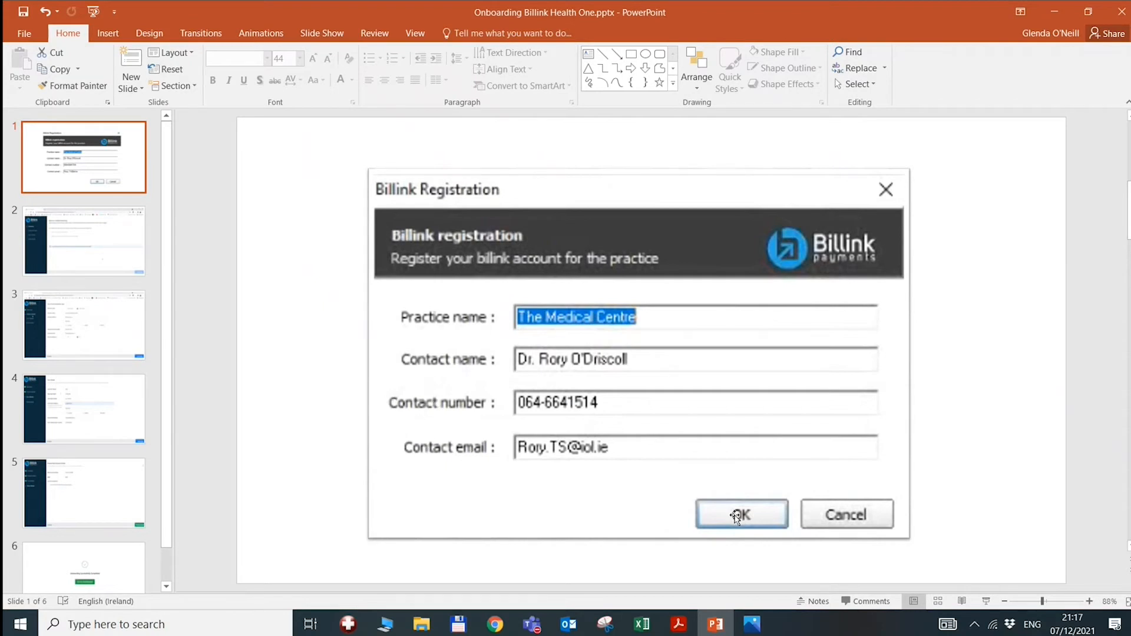
Step through slides 2–6 (practice, personal, bank details, completion), then minimize PowerPoint
click(62, 237)
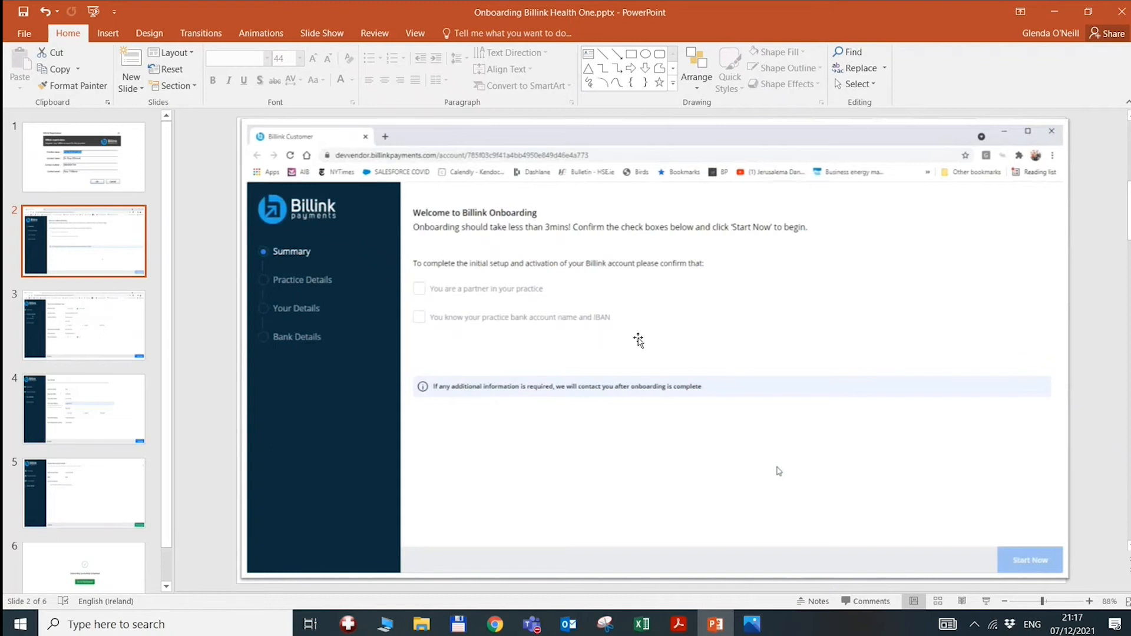
click(118, 326)
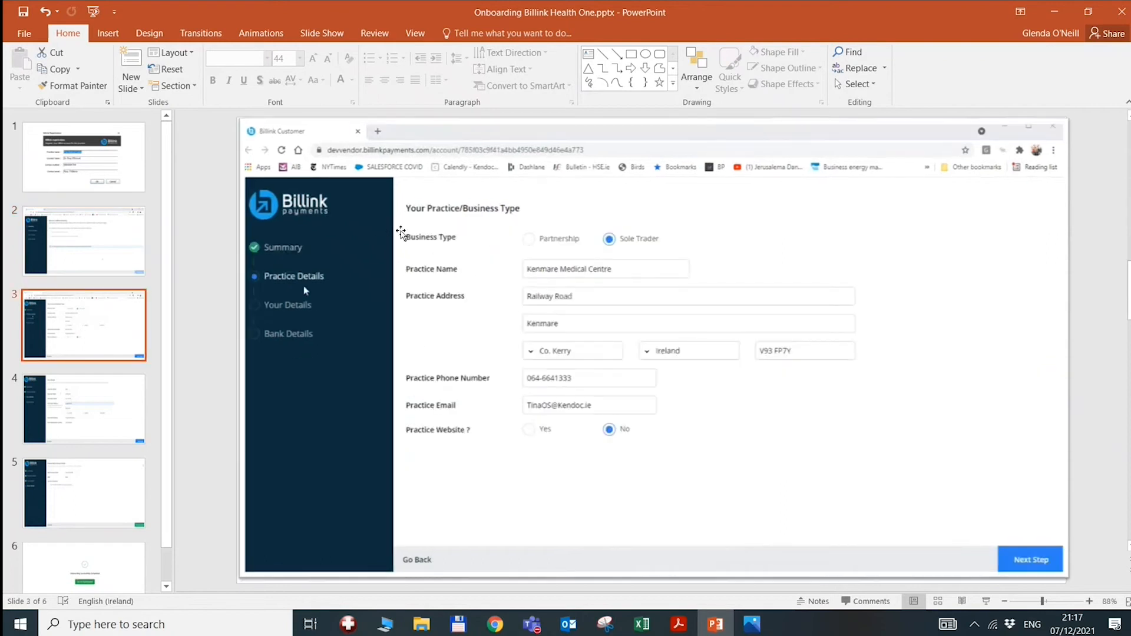
click(85, 407)
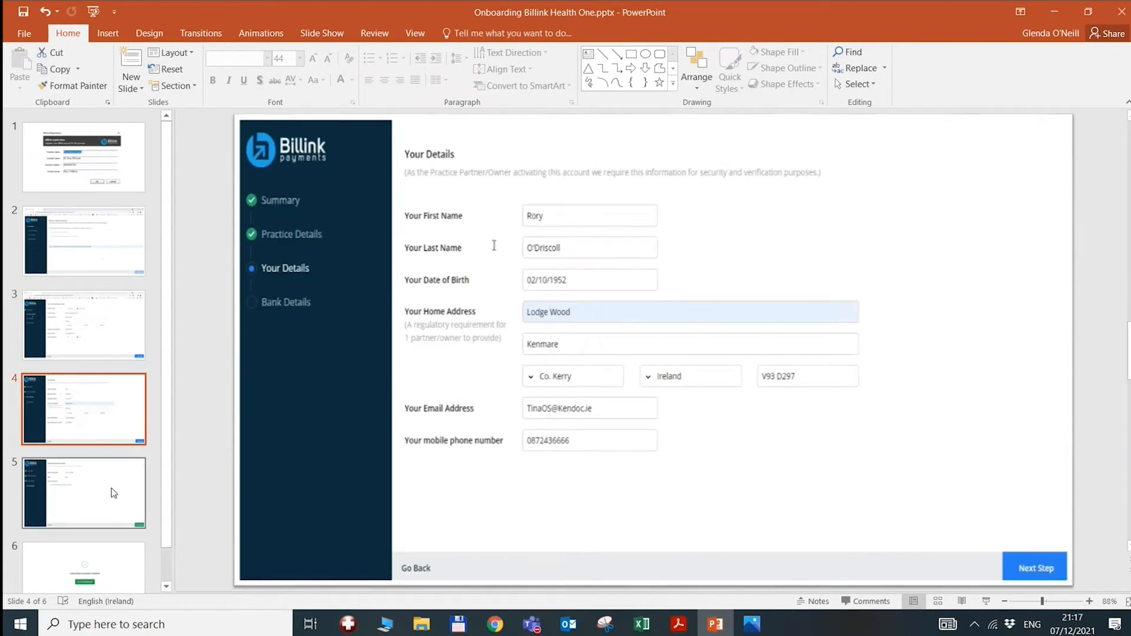
click(97, 500)
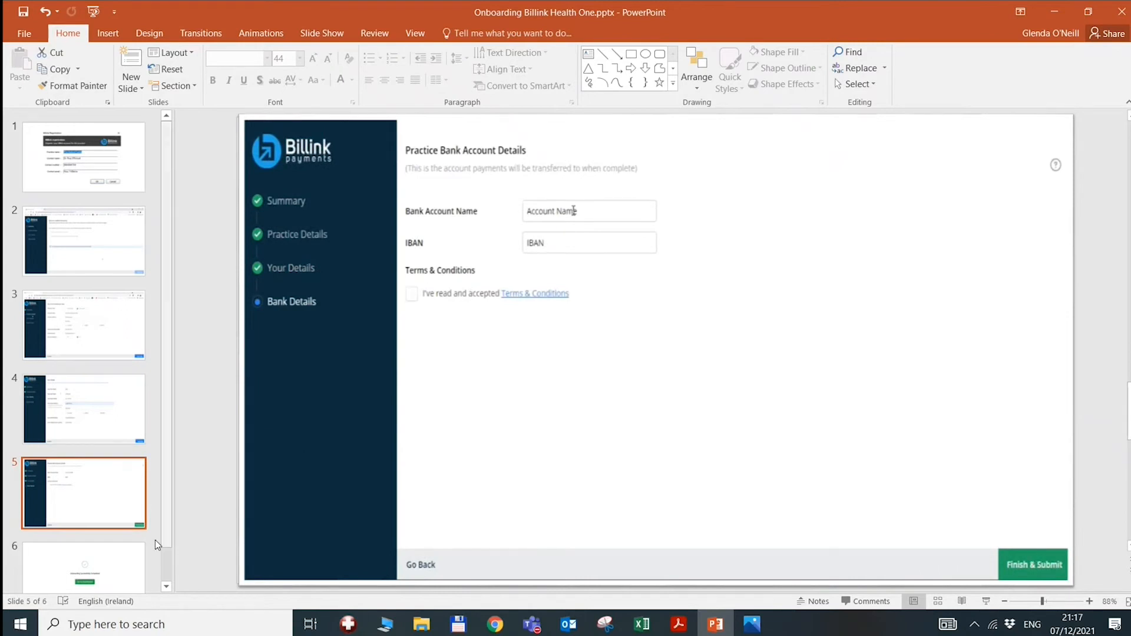
click(114, 556)
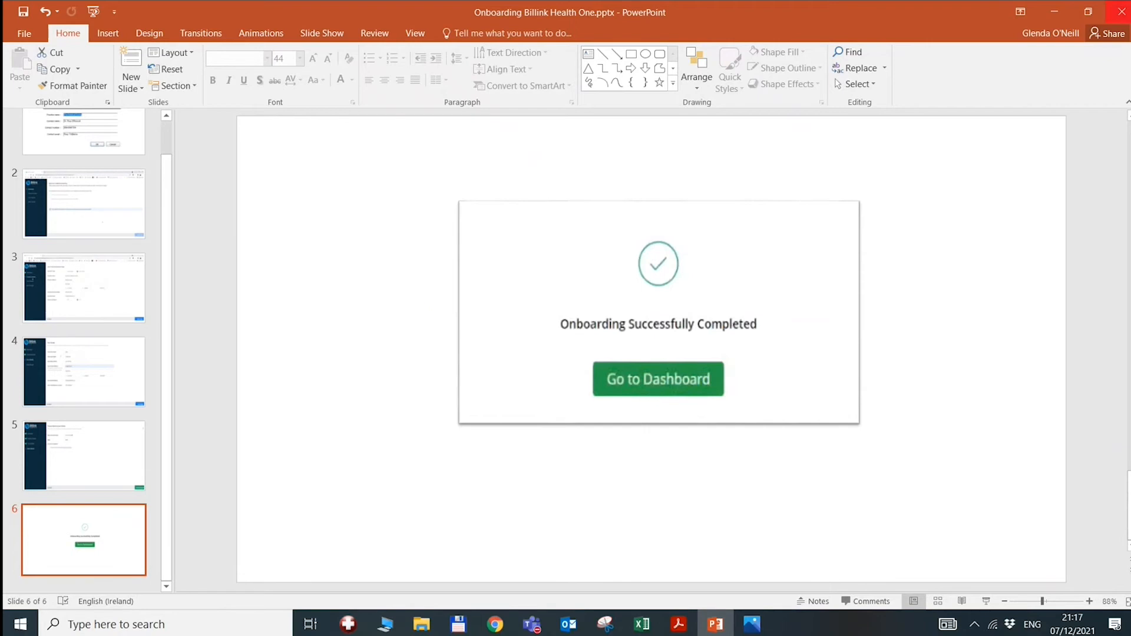
click(1055, 12)
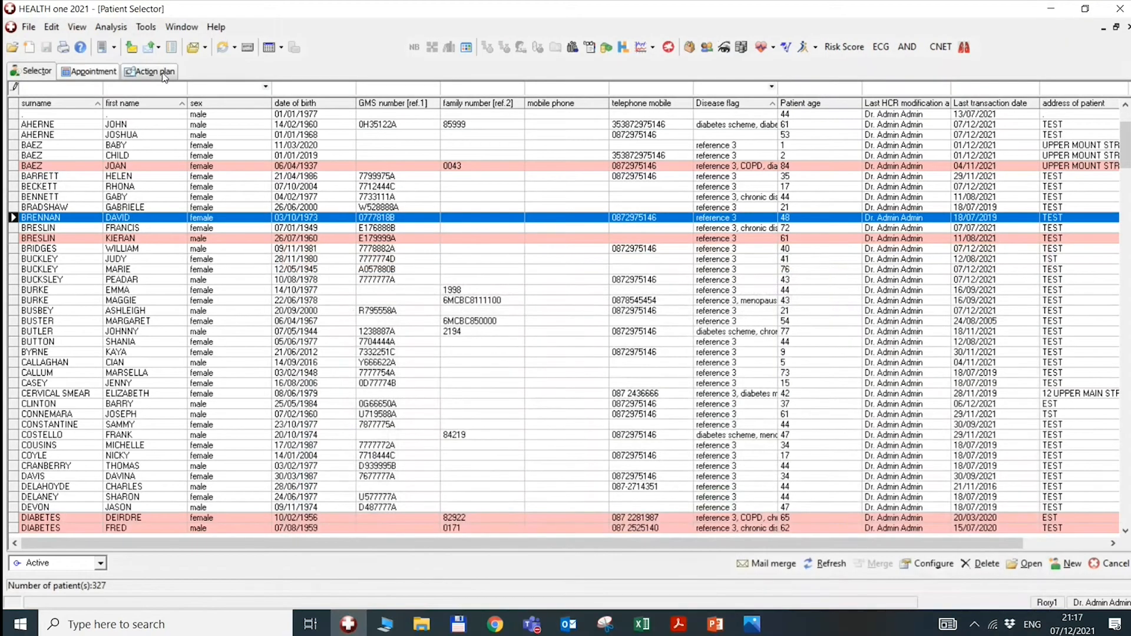
Launch the Billink Portal from the Tools > Billink menu
click(147, 27)
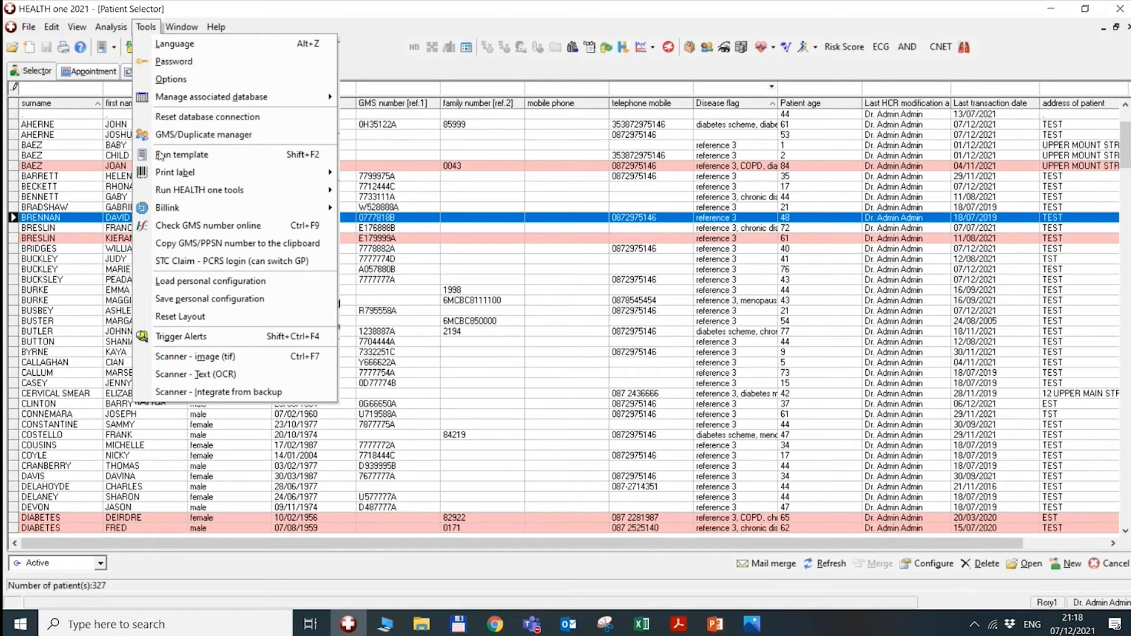
mouse_move(163, 210)
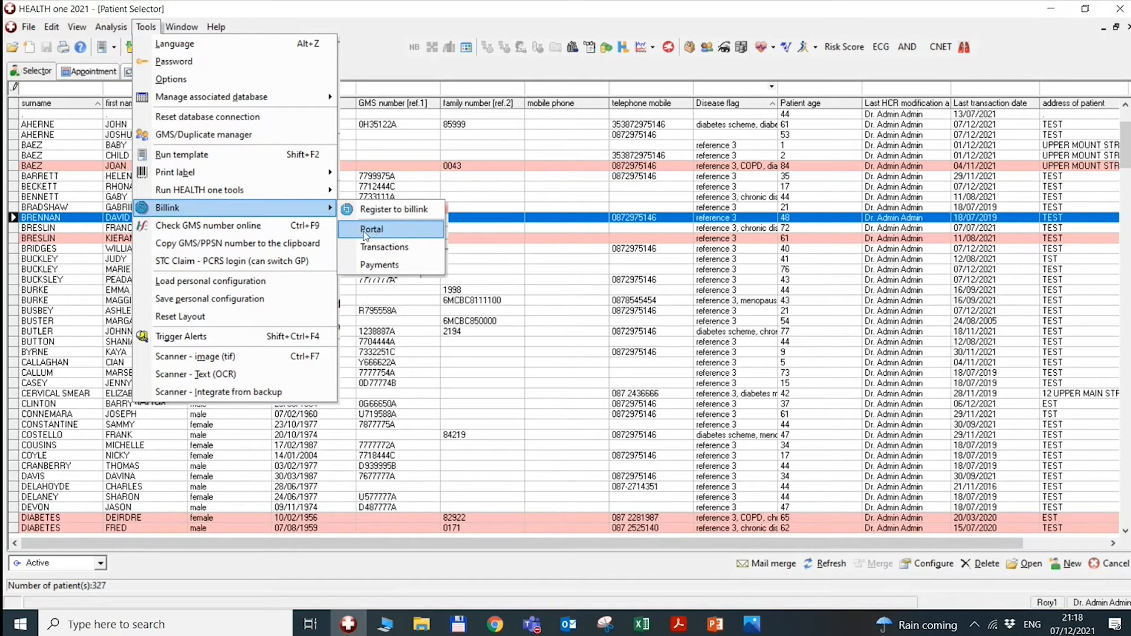
click(368, 236)
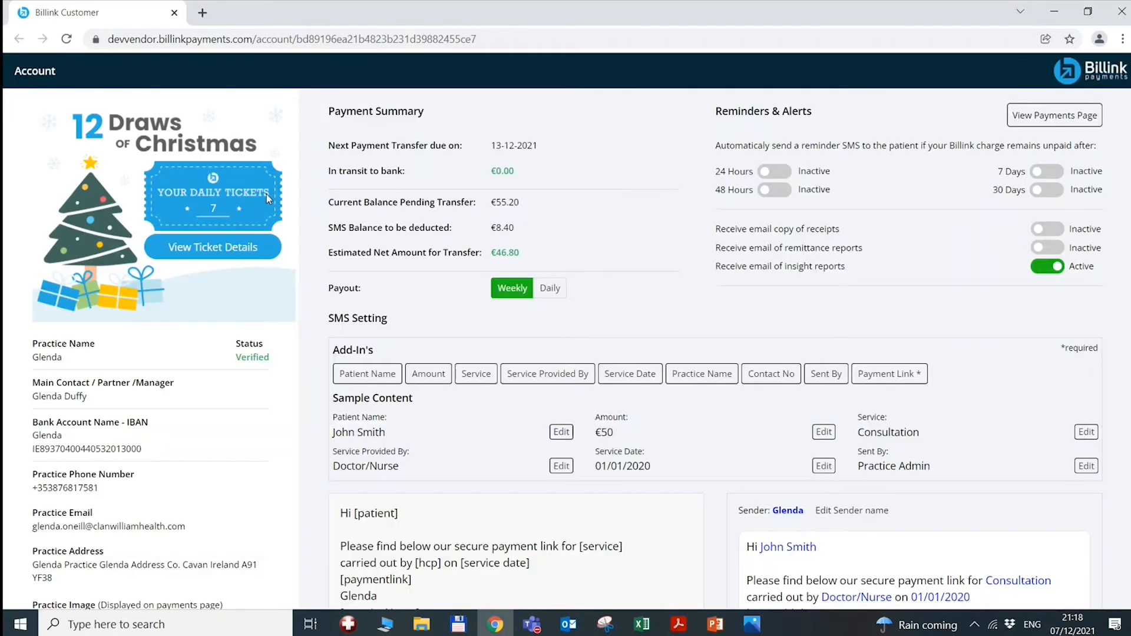
Scroll to the Practice Image on the account page and delete the current image
scroll(895, 293, down, 1)
scroll(567, 349, down, 1)
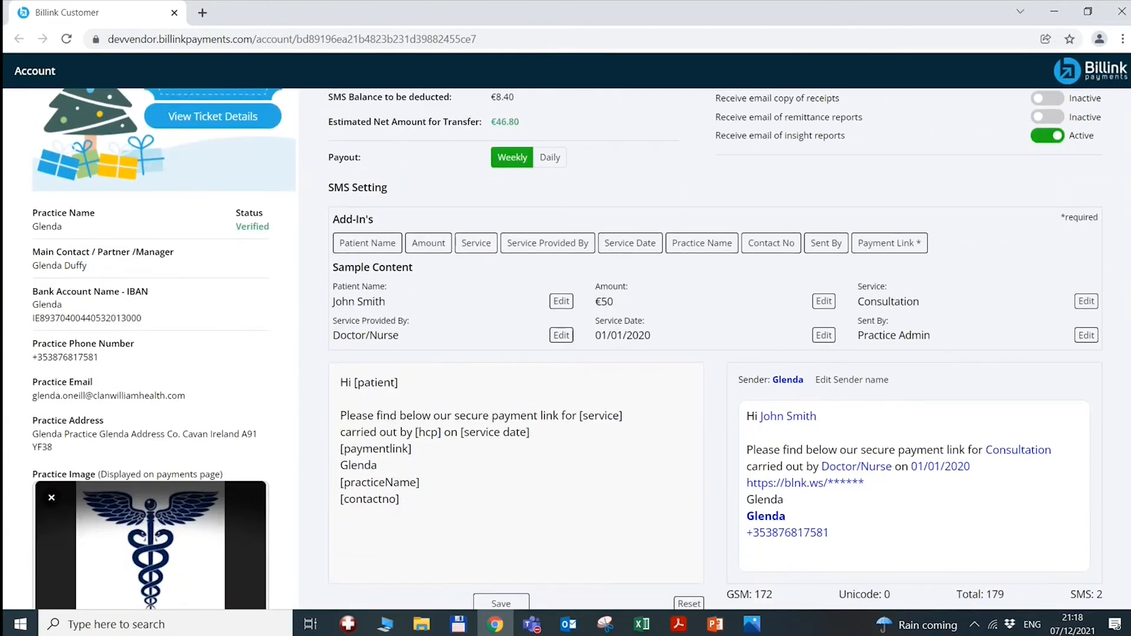
scroll(568, 349, up, 1)
scroll(568, 349, down, 1)
scroll(567, 349, up, 1)
scroll(568, 349, down, 2)
scroll(568, 349, up, 1)
scroll(567, 349, down, 1)
scroll(568, 349, down, 1)
scroll(568, 349, up, 1)
scroll(568, 349, down, 1)
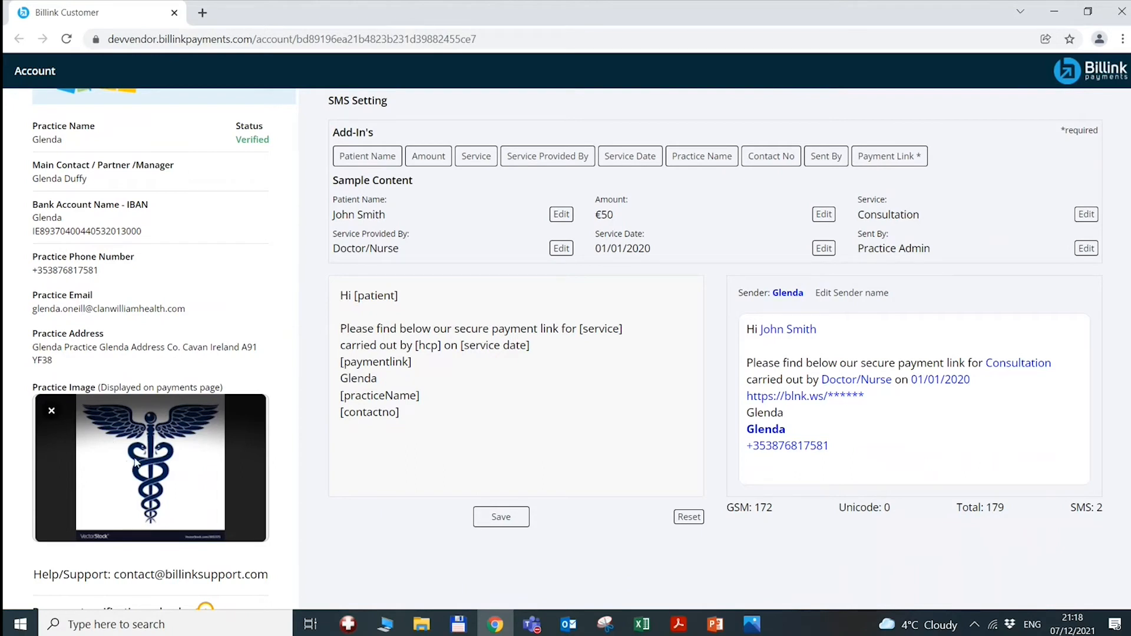
click(51, 411)
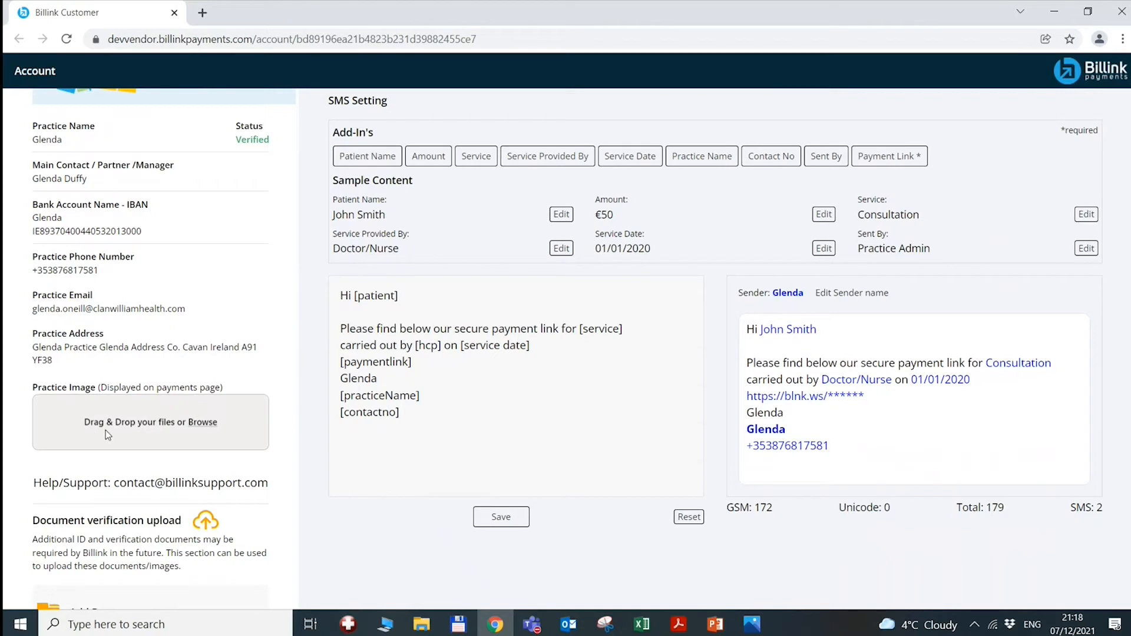
Upload medical 2.jpg from the Pictures folder as the new practice image
click(198, 424)
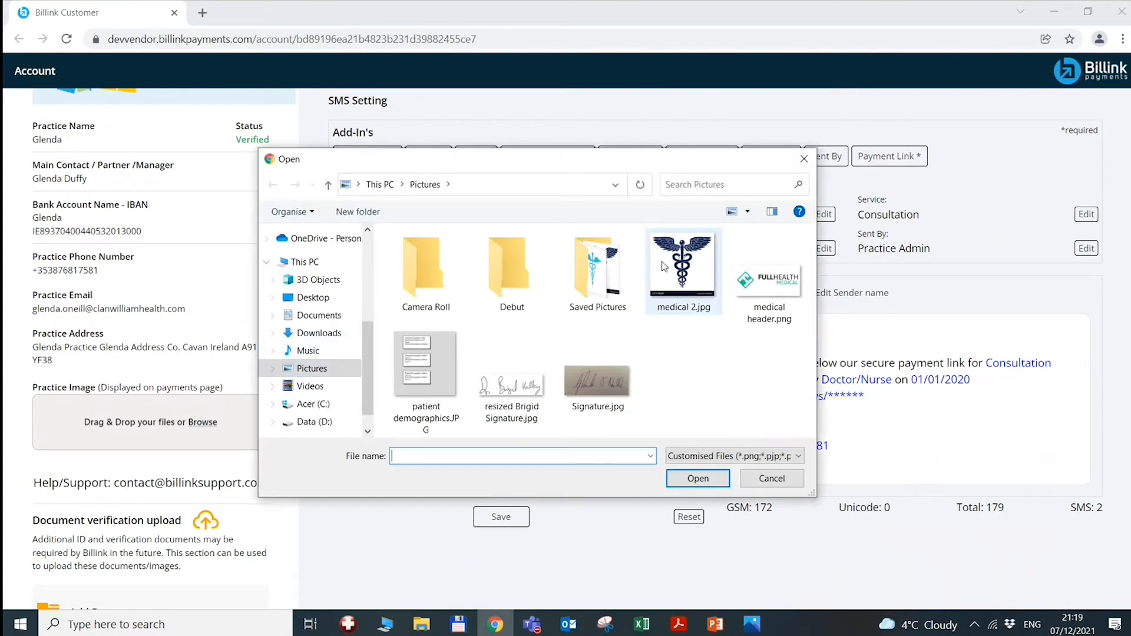
double_click(685, 281)
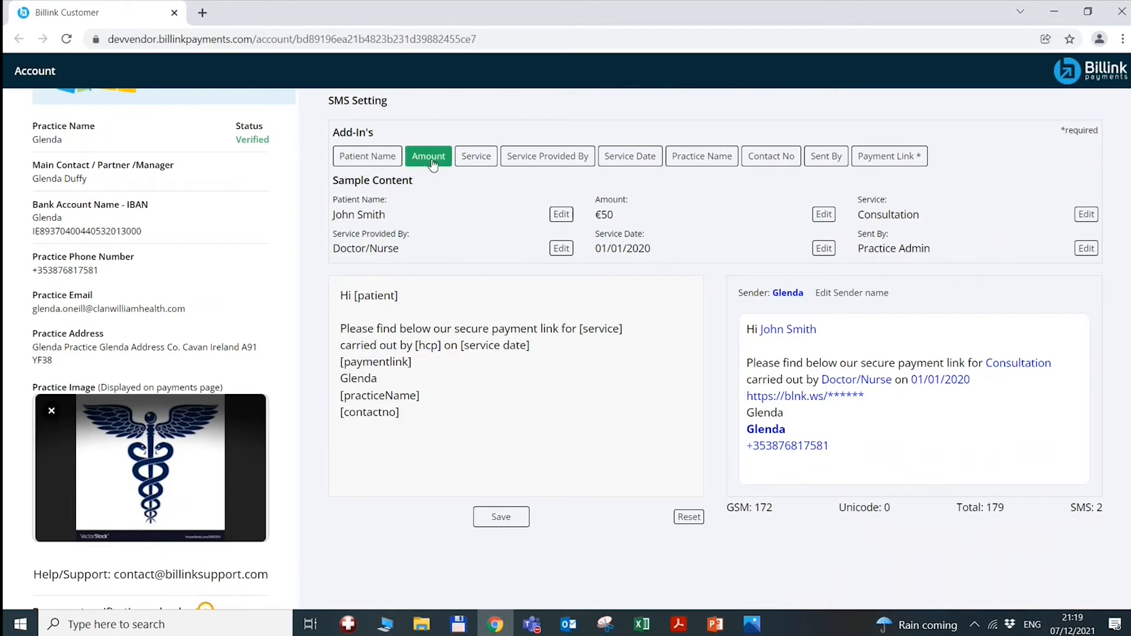
Delete the blank line after 'Hi [patient]' in the SMS message, save, and close the portal
click(412, 299)
key(Delete)
key(BackSpace)
key(BackSpace)
key(BackSpace)
key(BackSpace)
key(BackSpace)
key(BackSpace)
key(BackSpace)
key(BackSpace)
key(BackSpace)
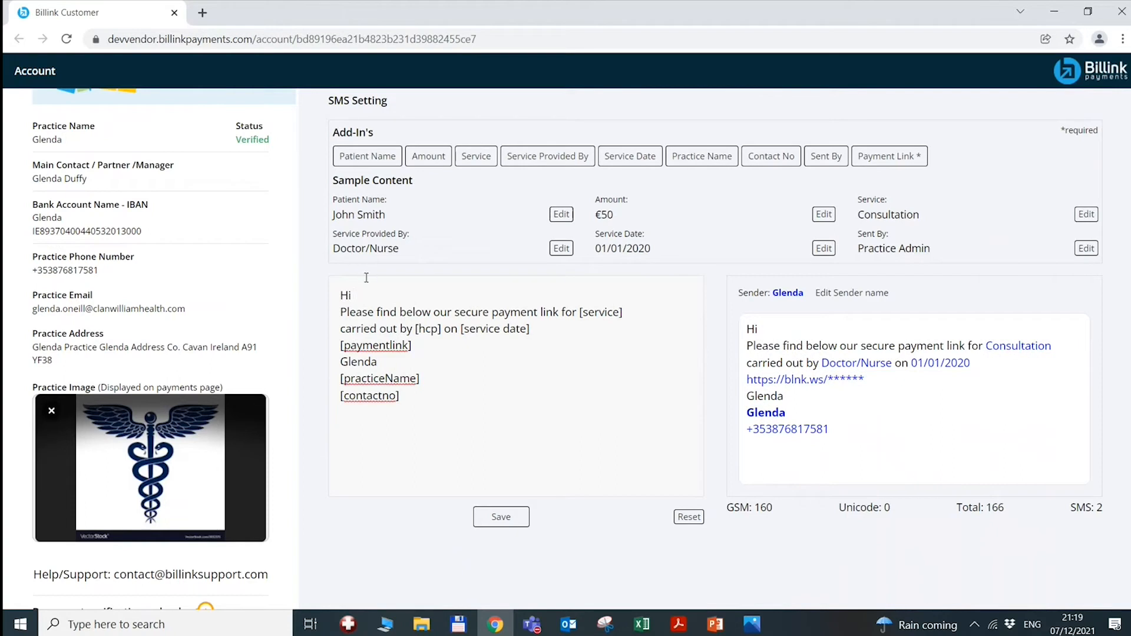
click(370, 159)
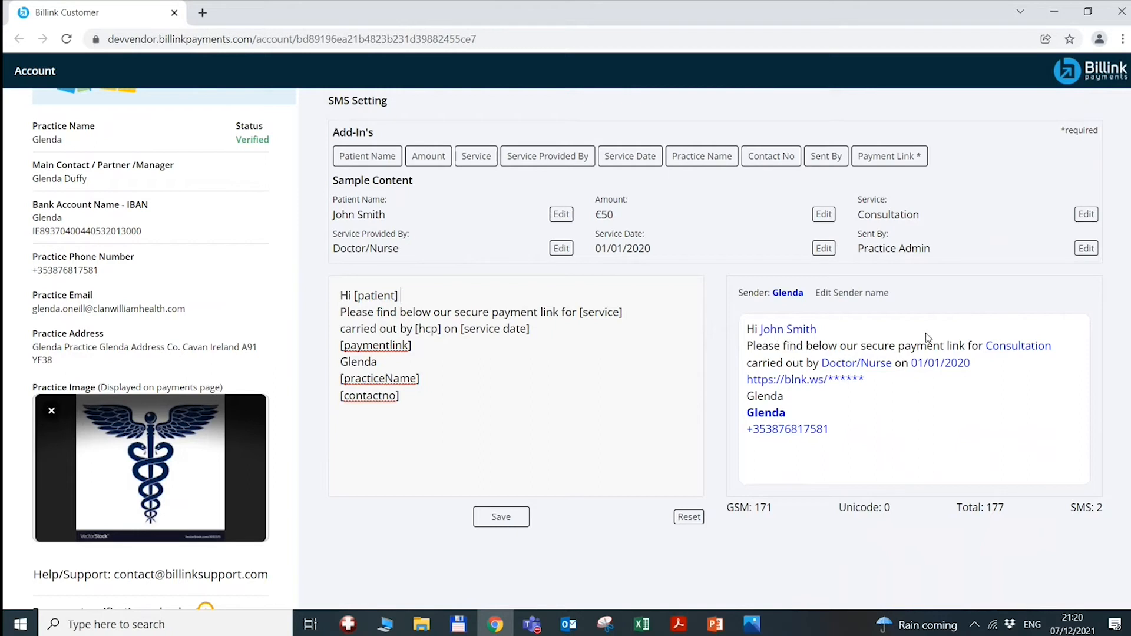
click(509, 518)
click(175, 13)
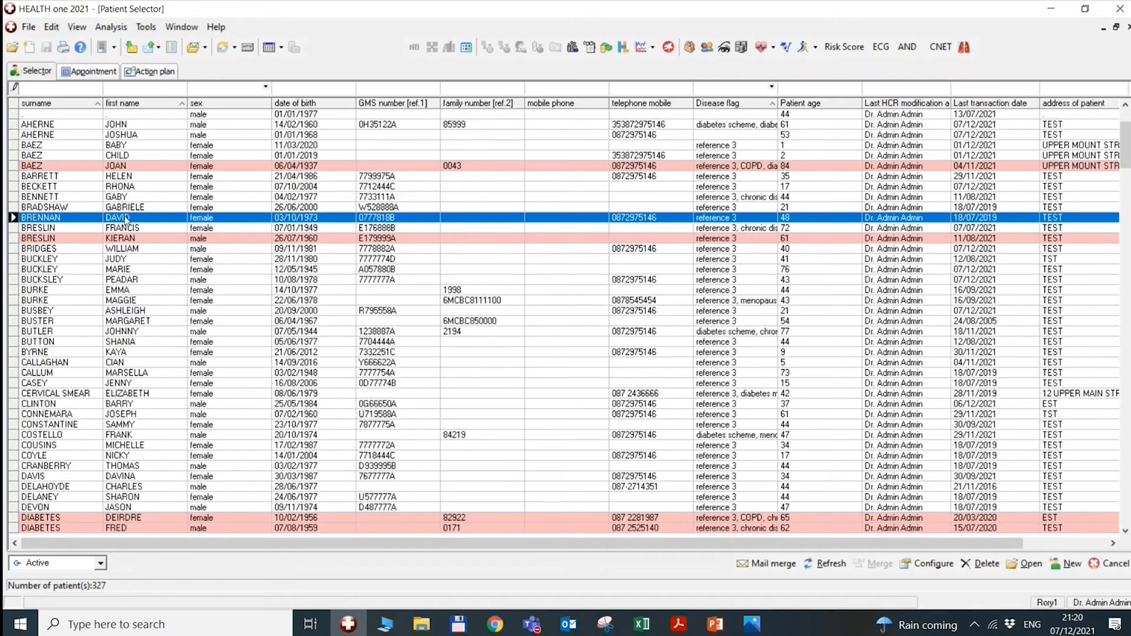
Add a consultation transaction to the patient's file and start a new invoice from Billing
double_click(89, 218)
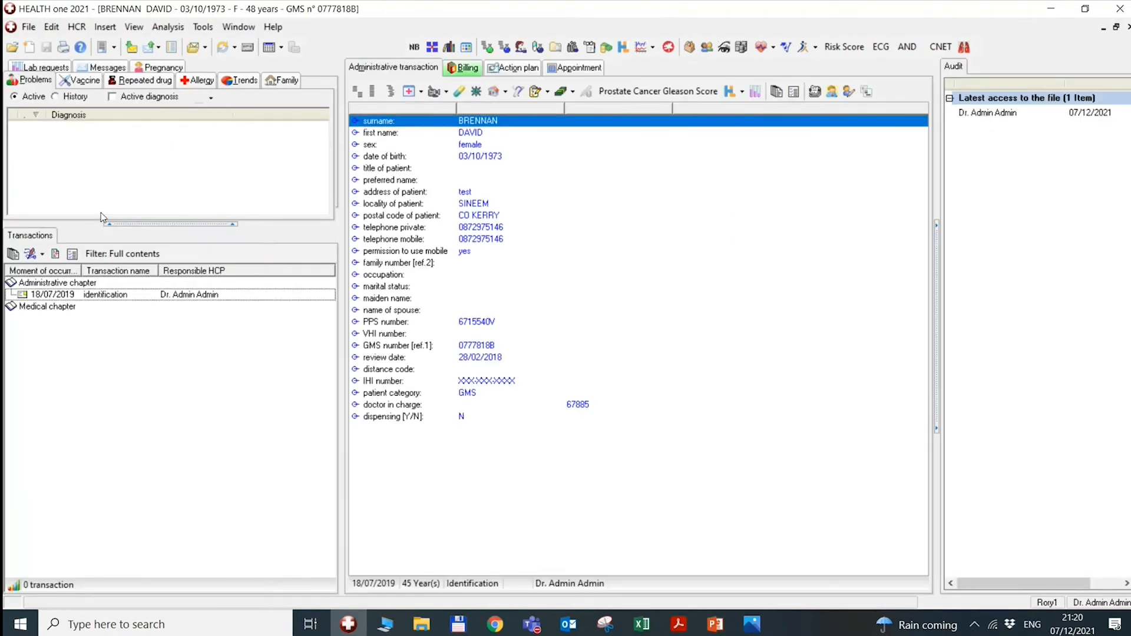
click(32, 256)
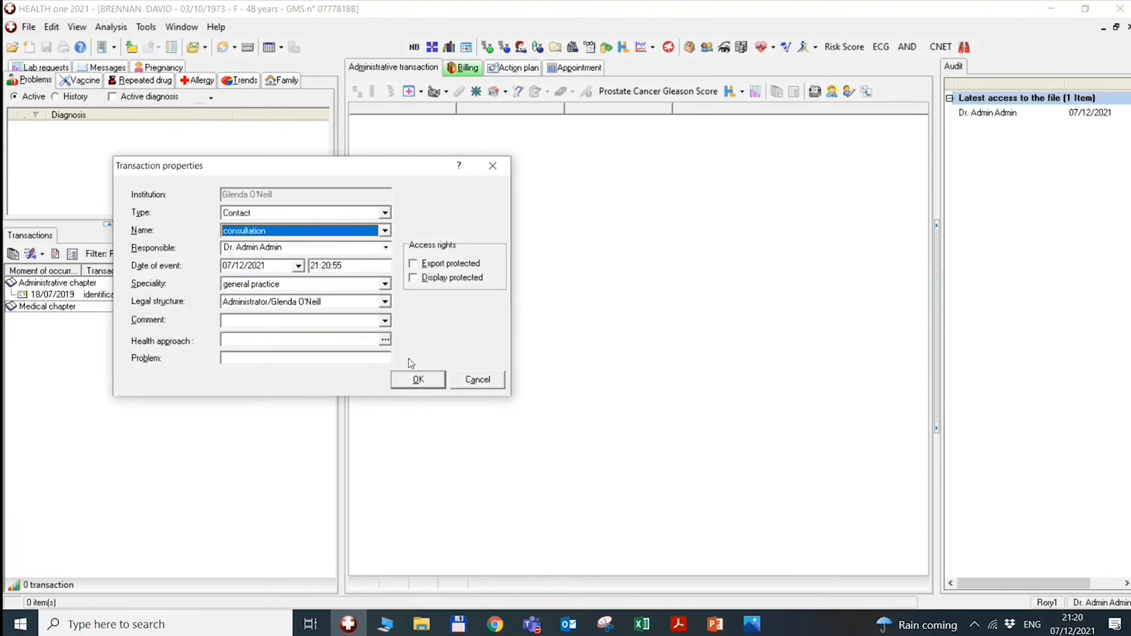
click(413, 377)
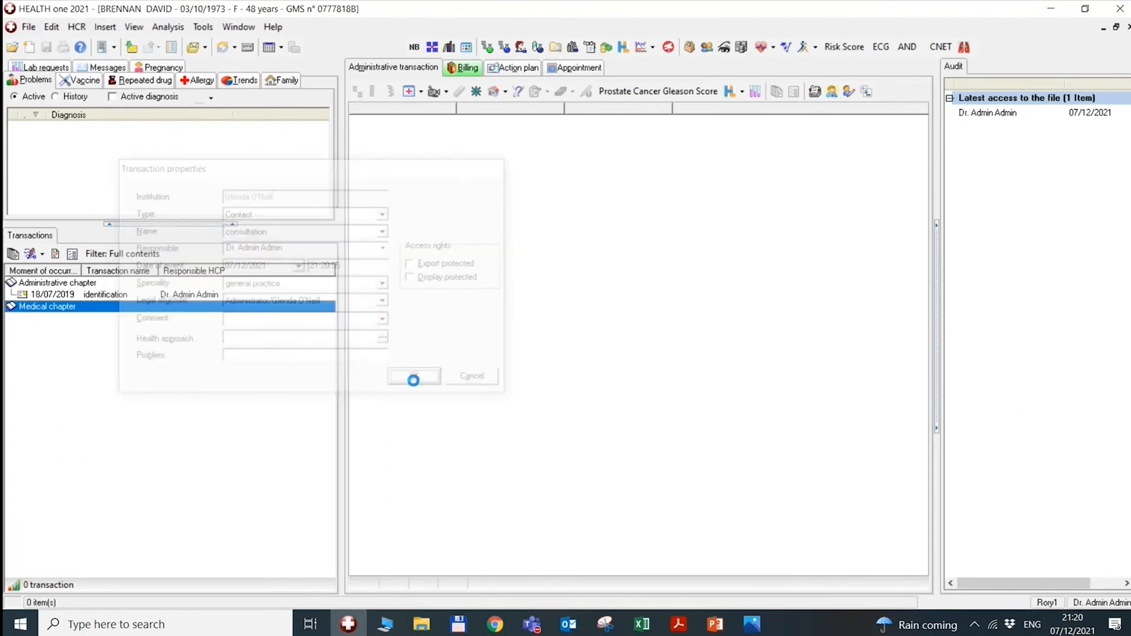
click(444, 69)
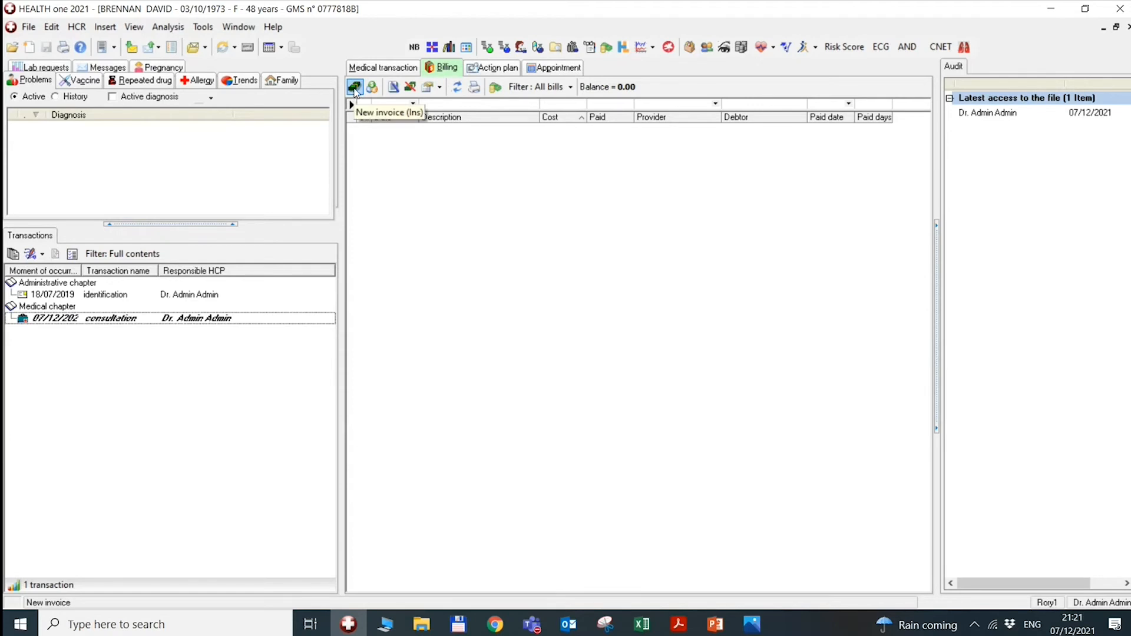
click(355, 89)
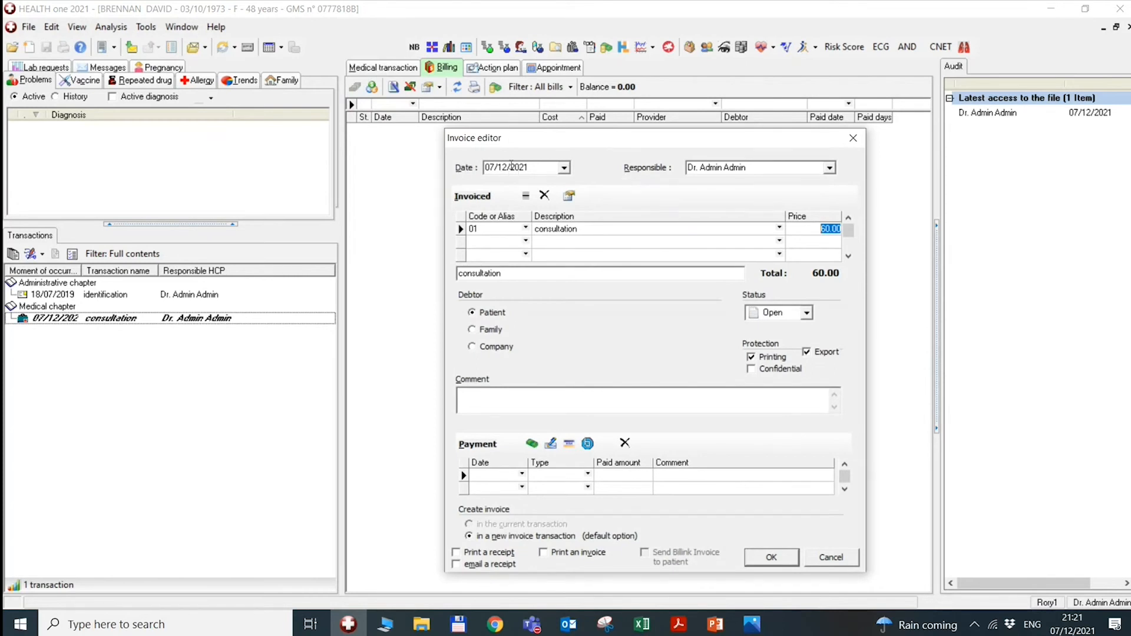
Keep today's date (07/12/2021) and the current responsible clinician on the open invoice
click(564, 168)
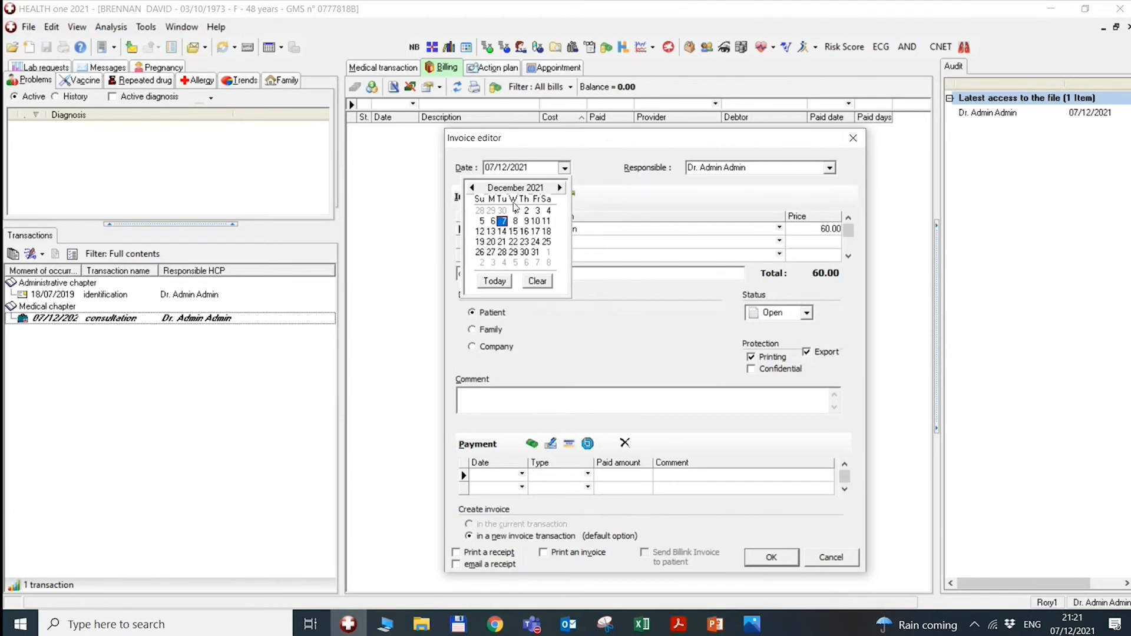
click(595, 177)
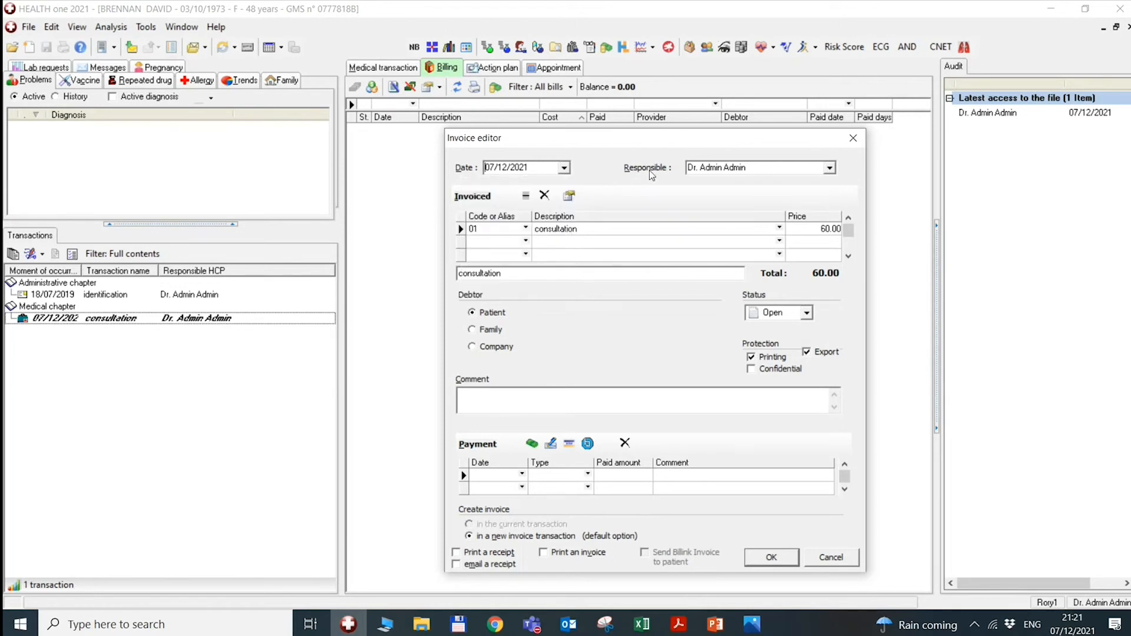
click(830, 169)
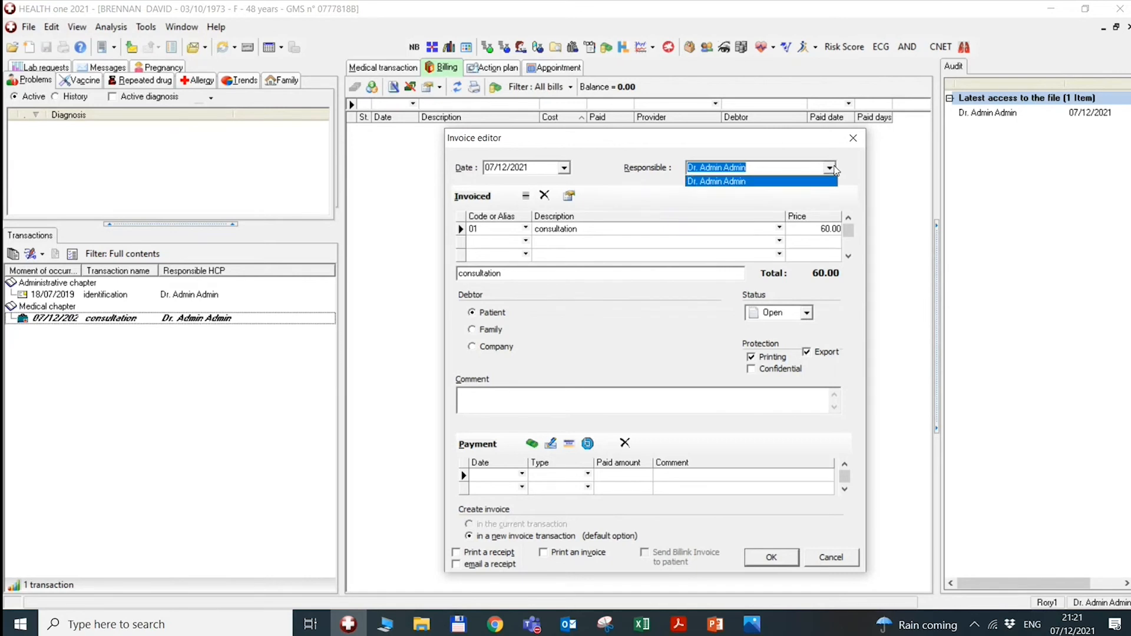
click(832, 169)
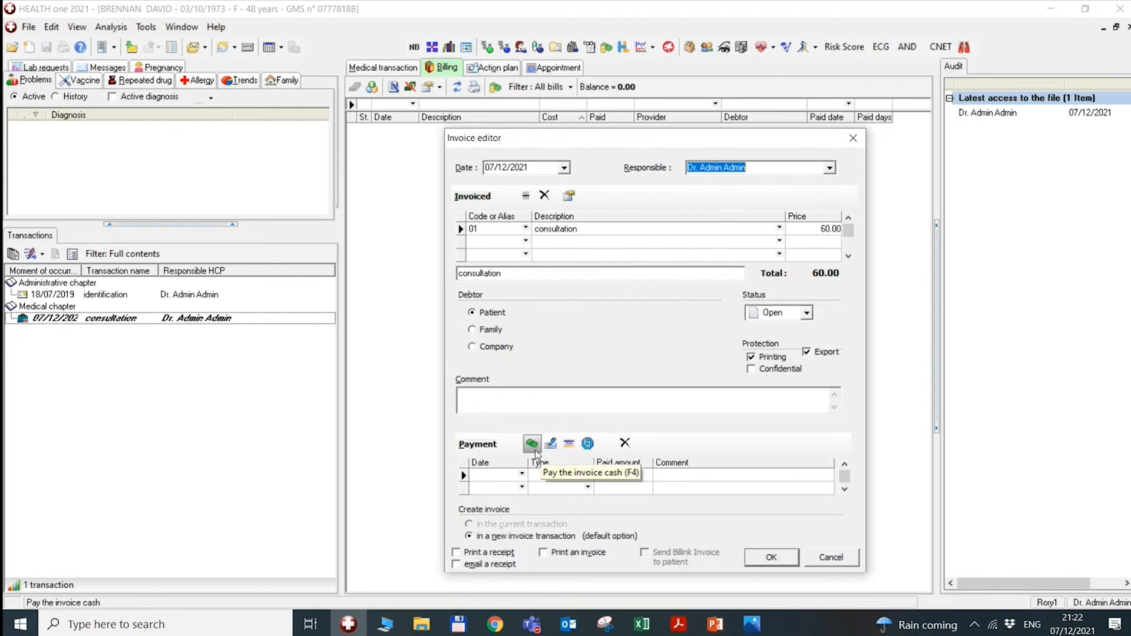
Send the 60.00 invoice as a Billink payment request including the invoice comment, then close the record
click(588, 445)
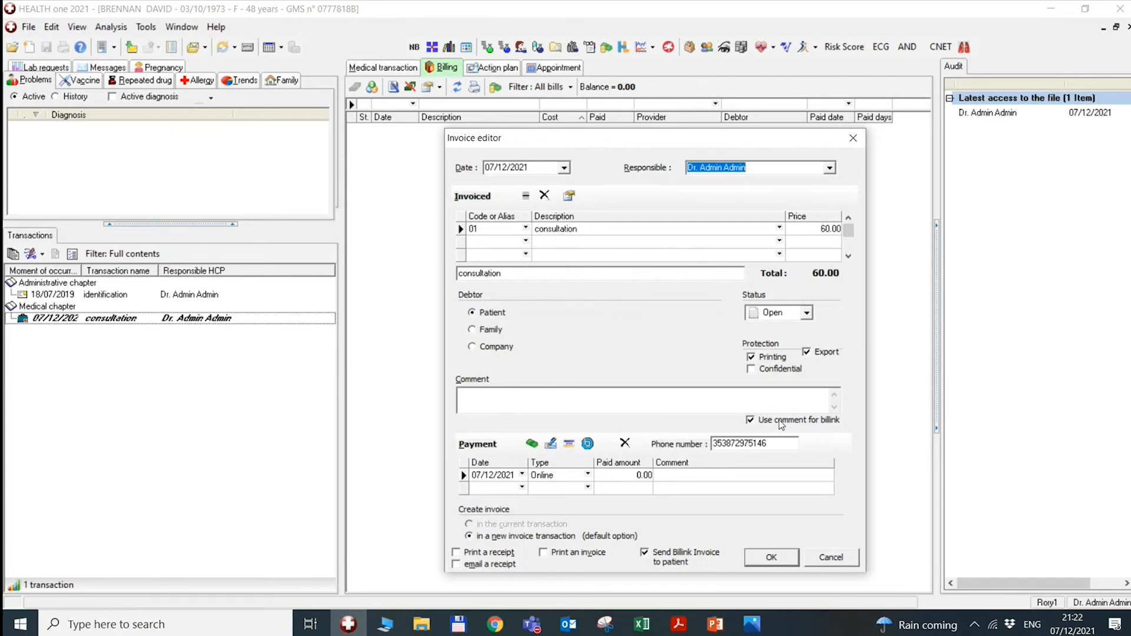
click(752, 421)
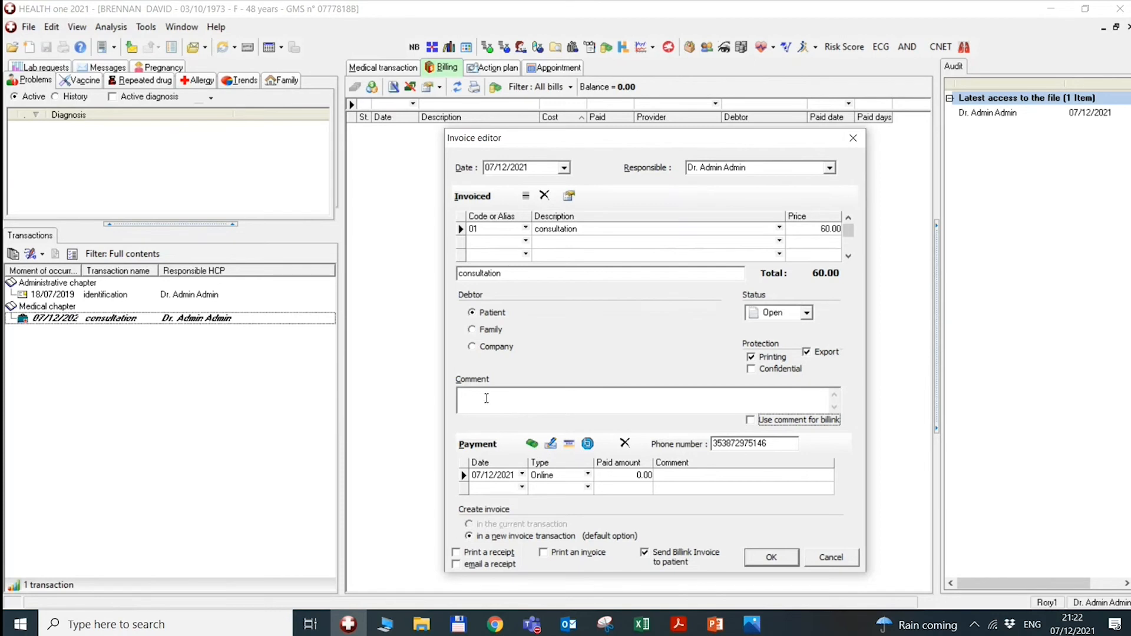
click(751, 420)
click(768, 565)
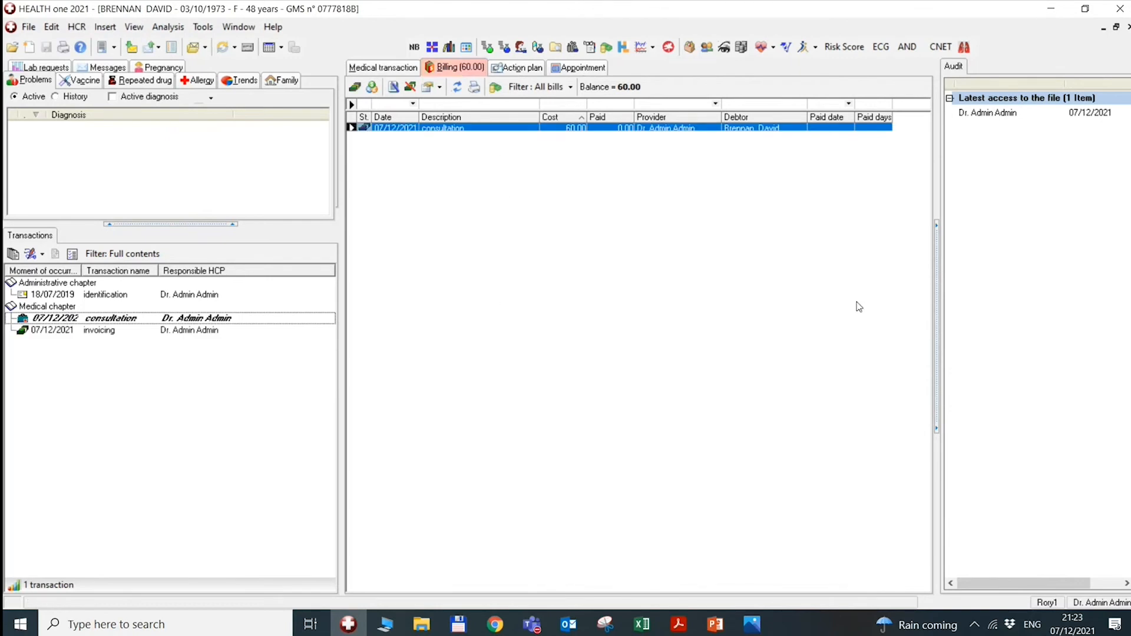
click(1127, 28)
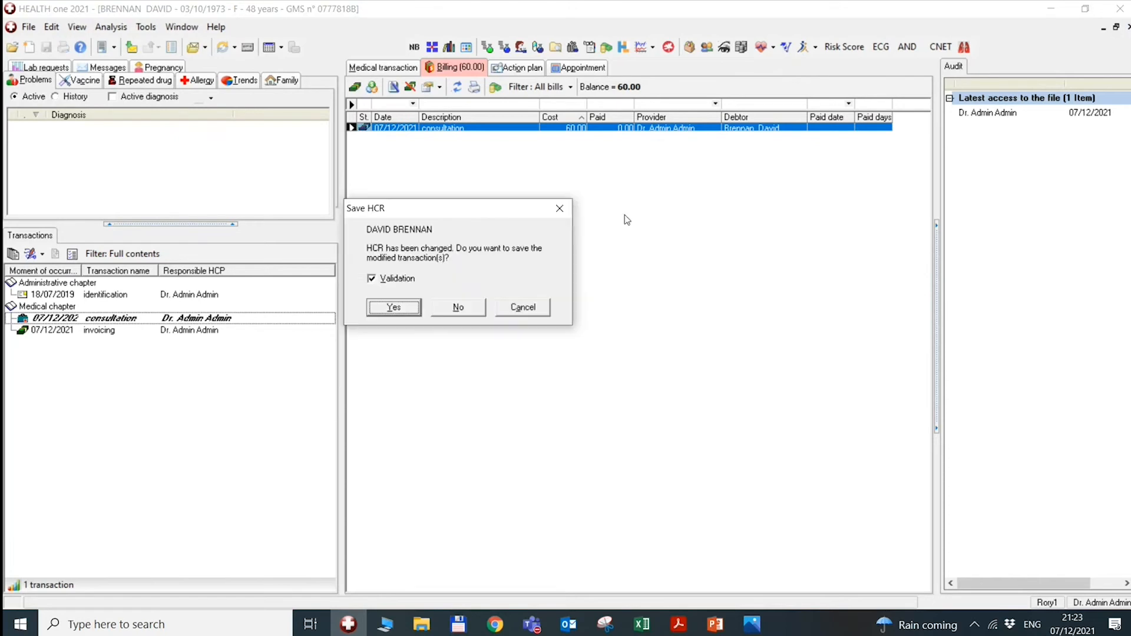
Save the patient record and open the Billink online payment dashboard for December 2021
click(394, 307)
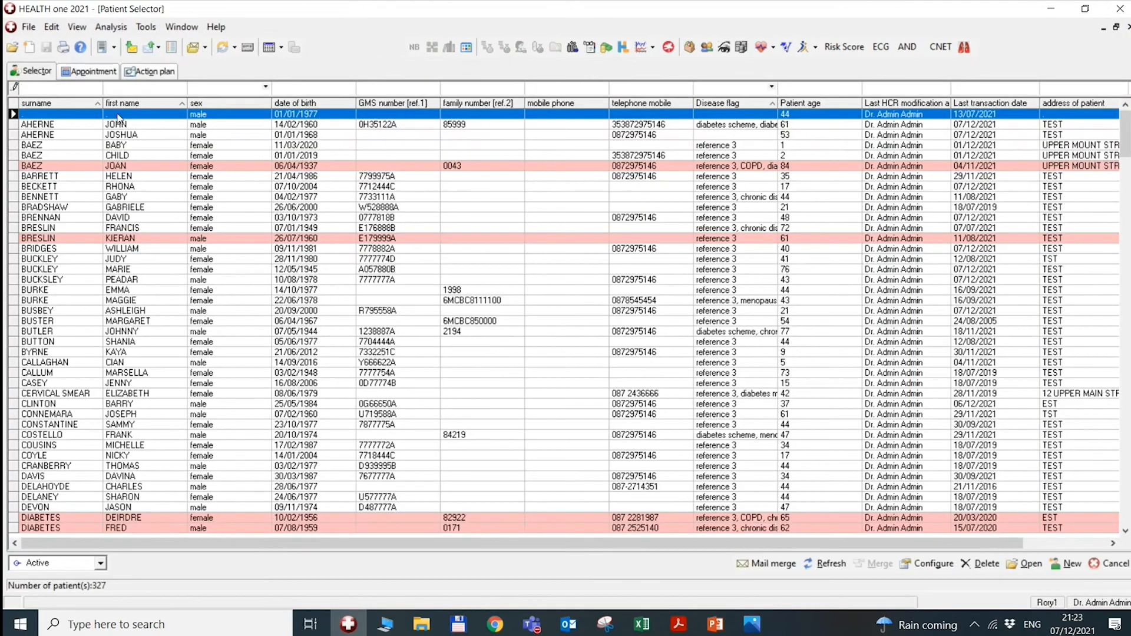
click(112, 28)
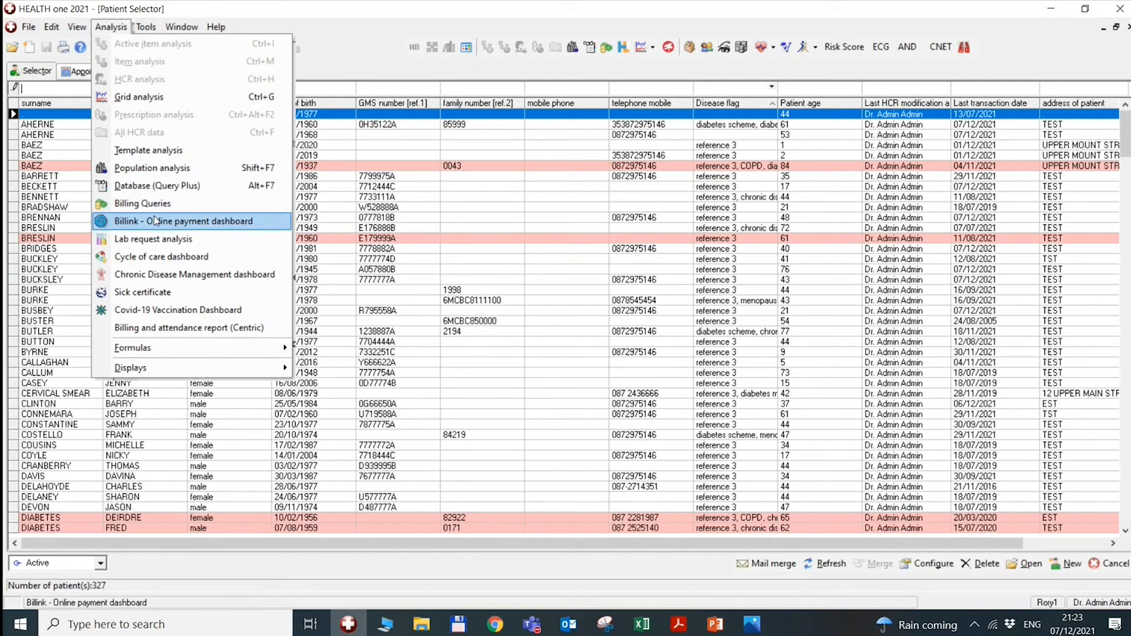
click(168, 225)
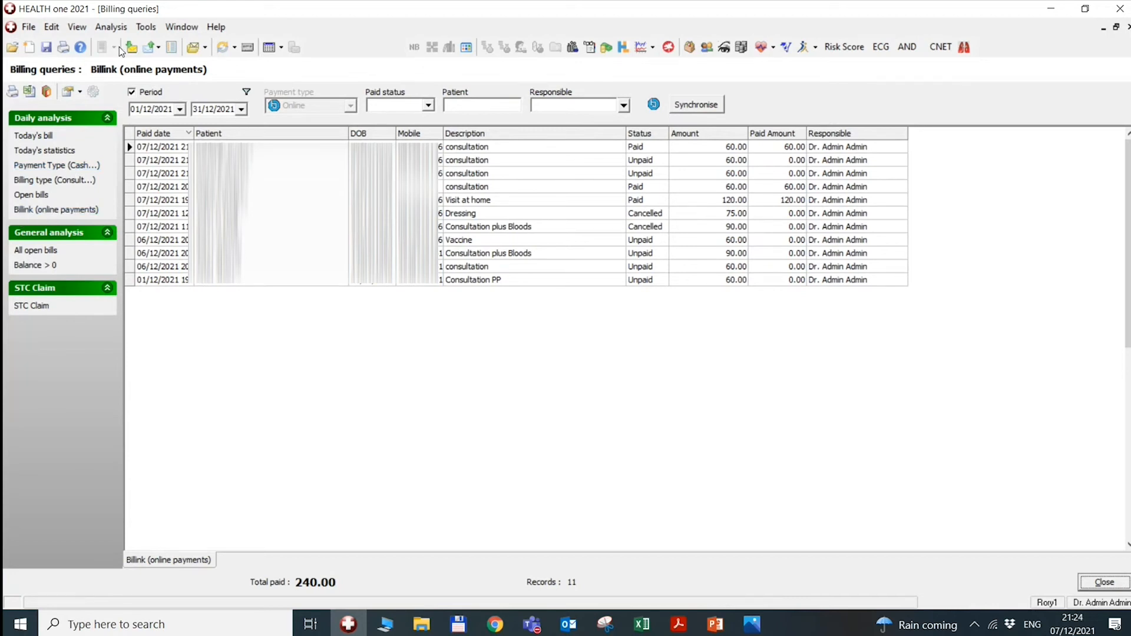
click(111, 27)
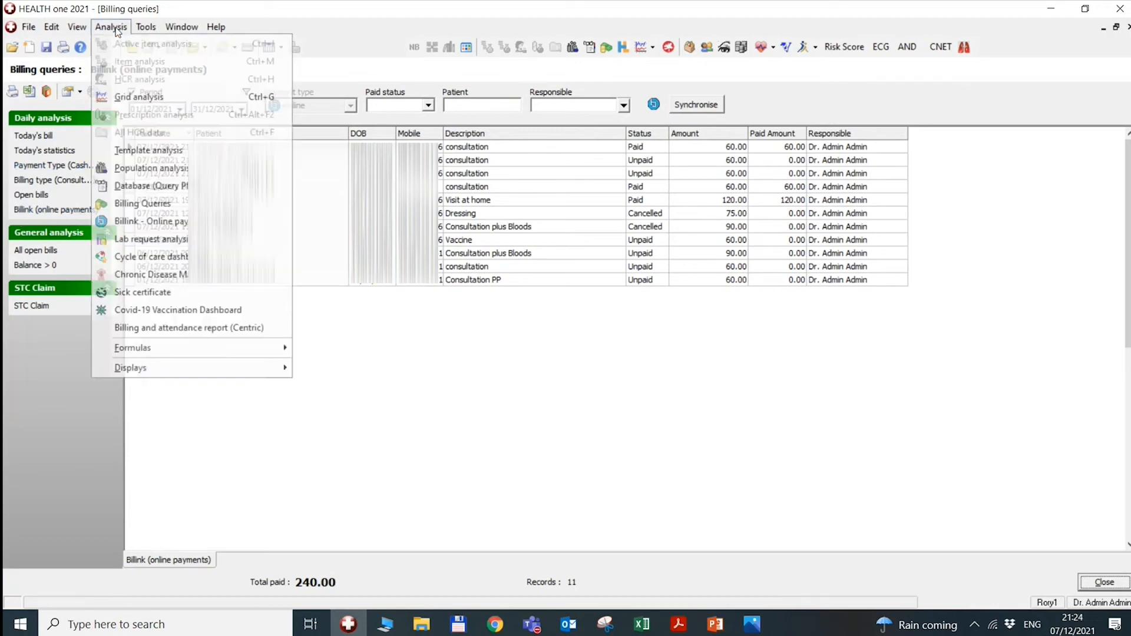
click(140, 206)
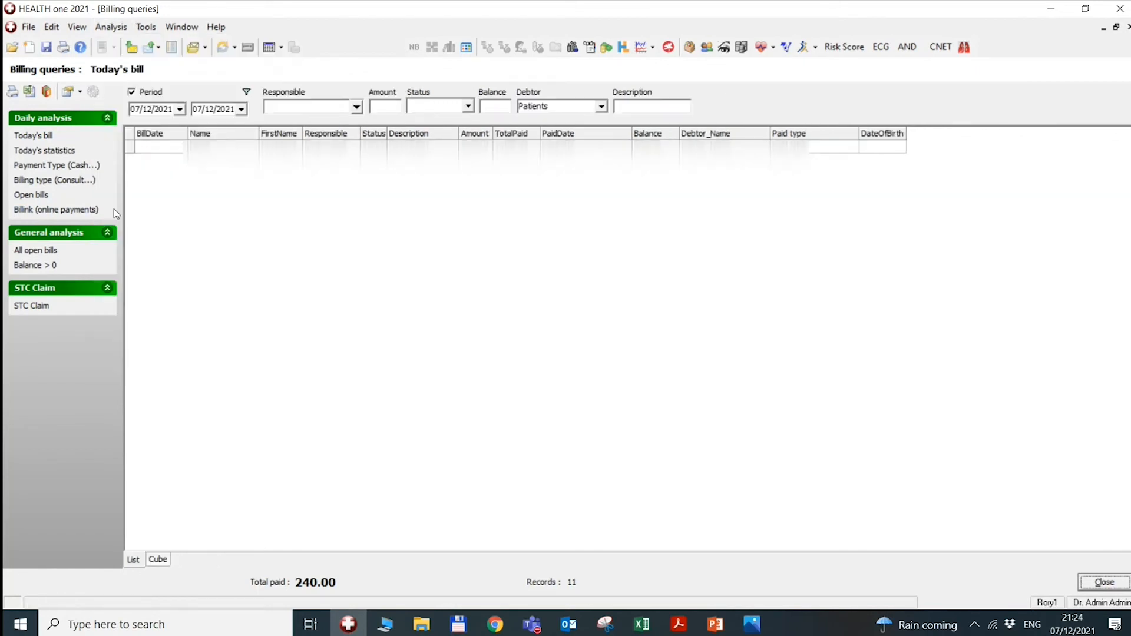
click(115, 209)
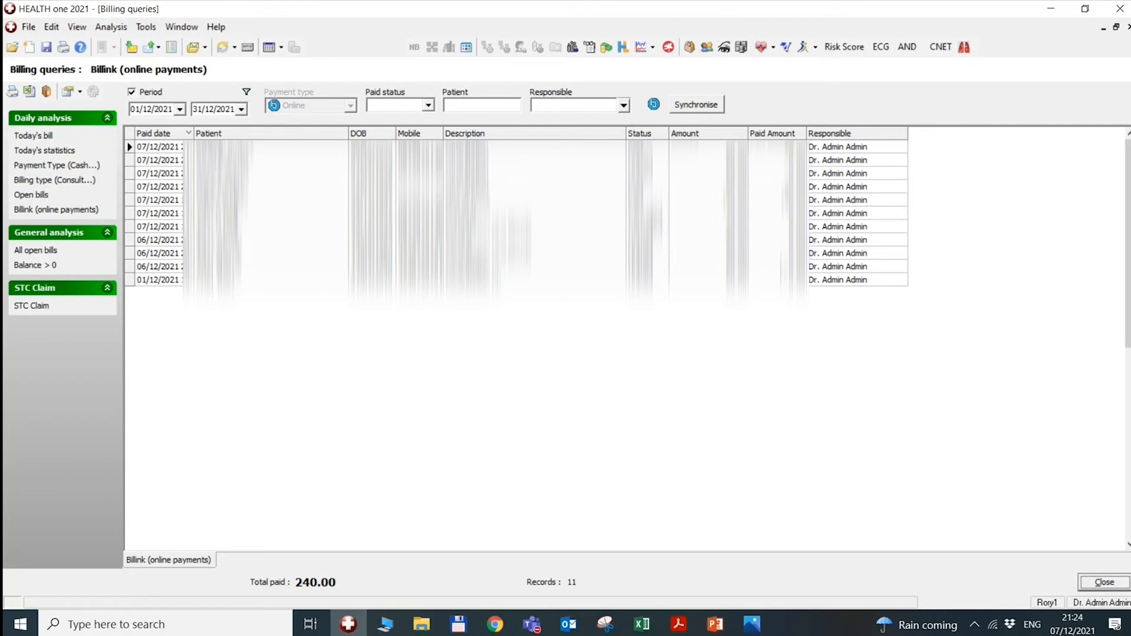
click(707, 106)
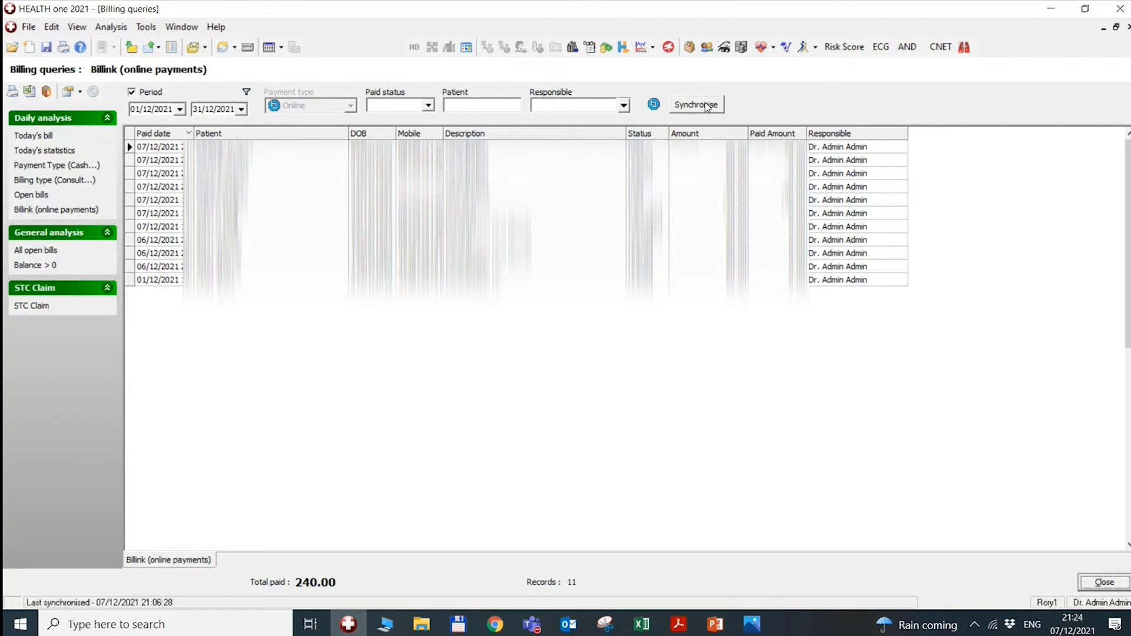
Synchronise the payments list with Billink, then select the unpaid 60.00 consultation payment
click(707, 106)
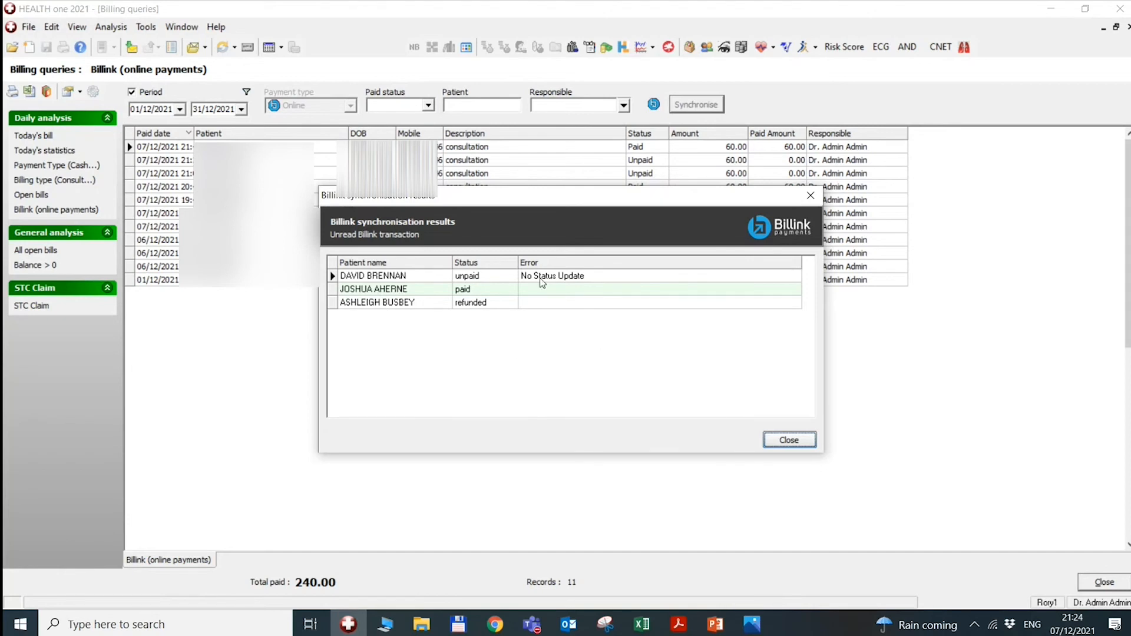
click(789, 442)
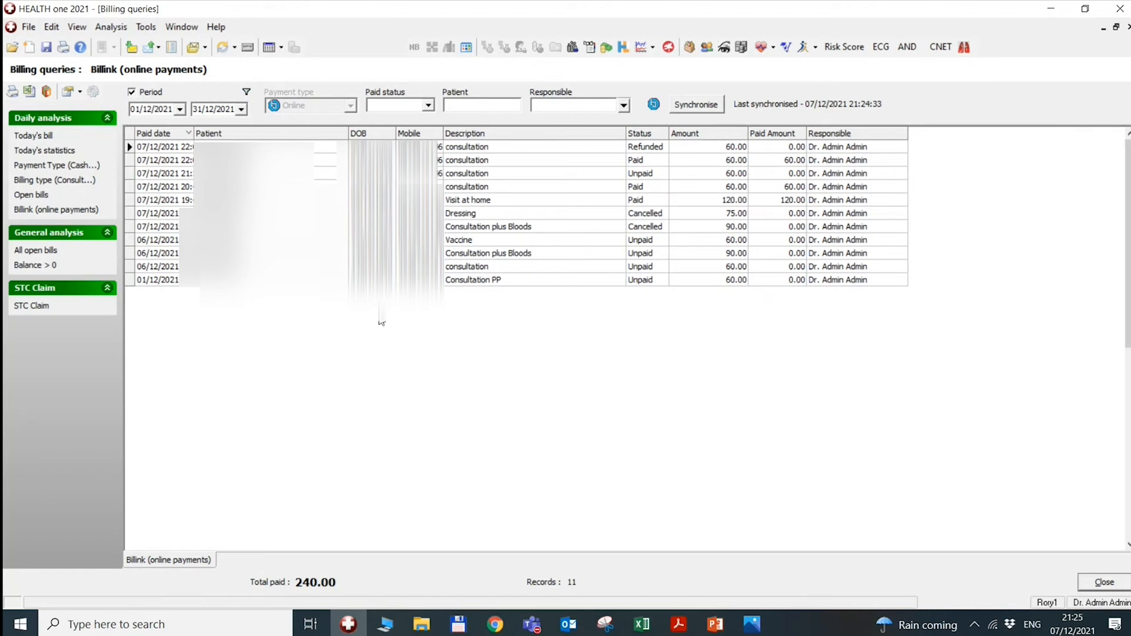
click(319, 176)
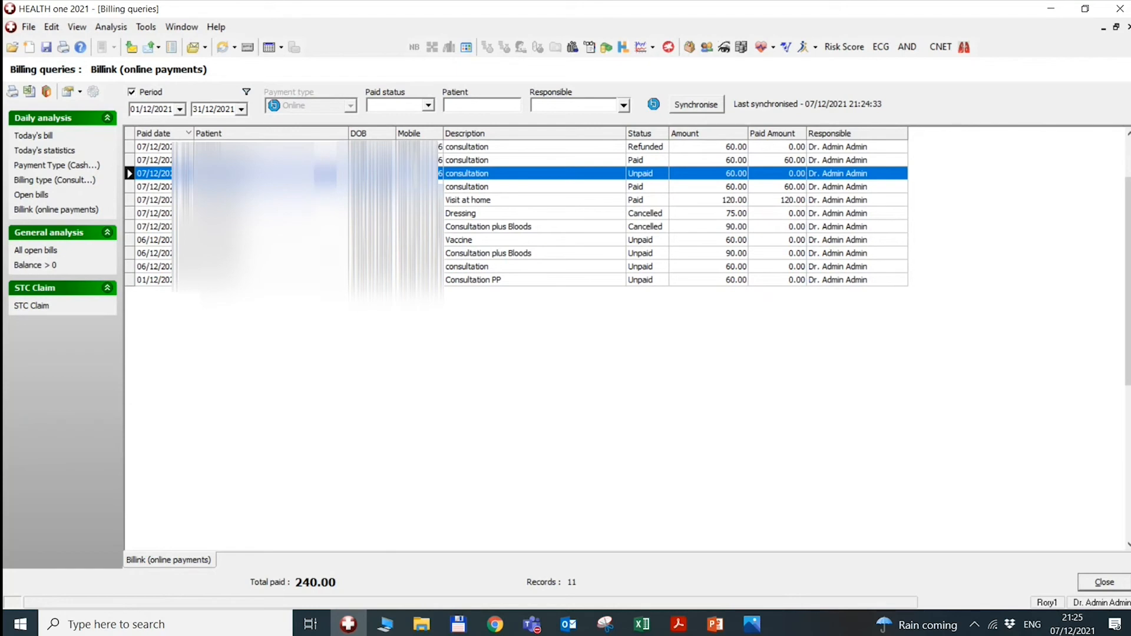
right_click(440, 173)
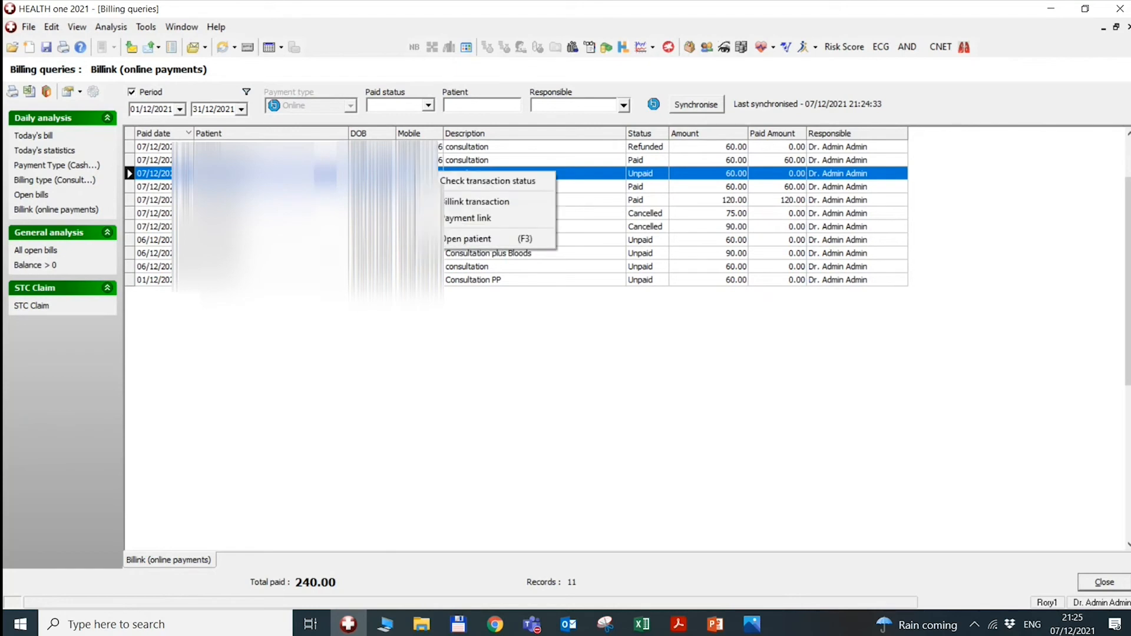
click(448, 180)
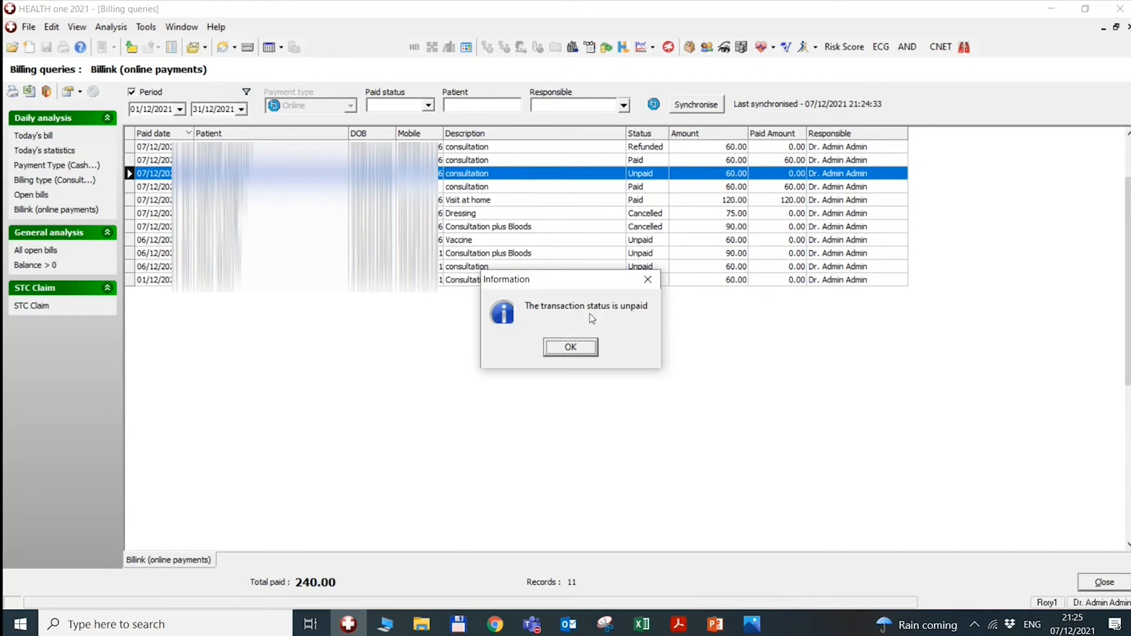
click(571, 348)
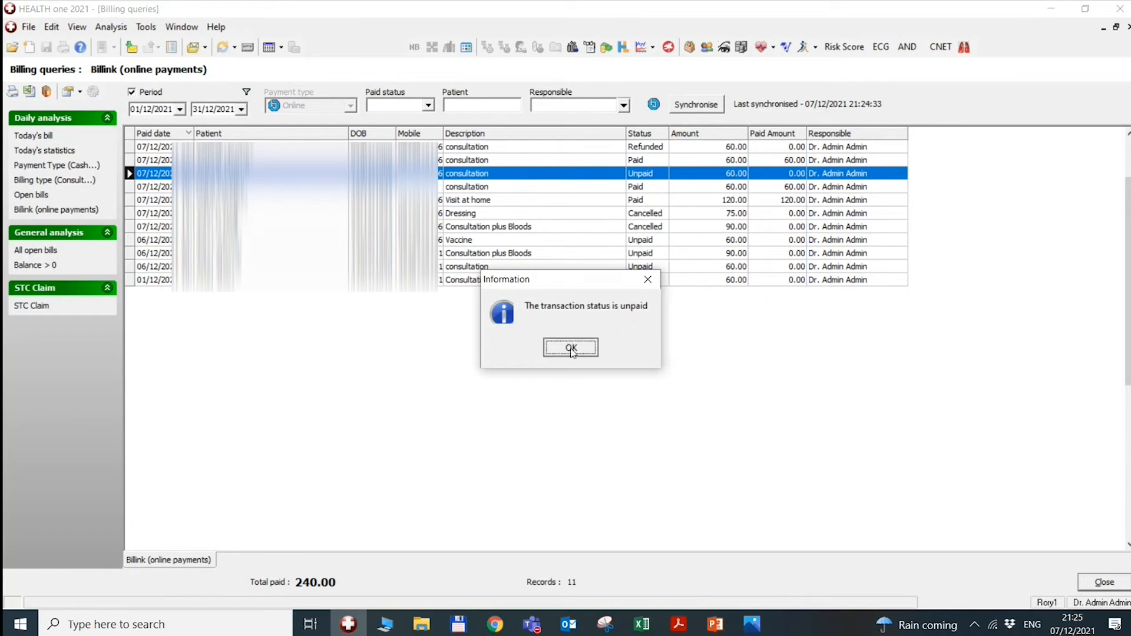
right_click(474, 176)
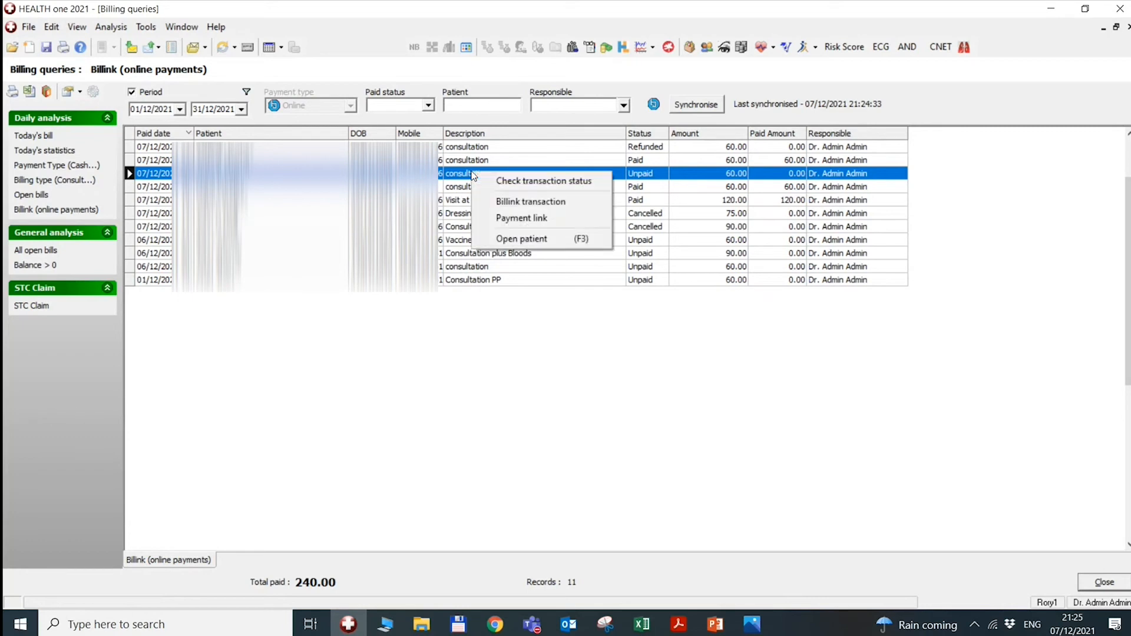
click(493, 419)
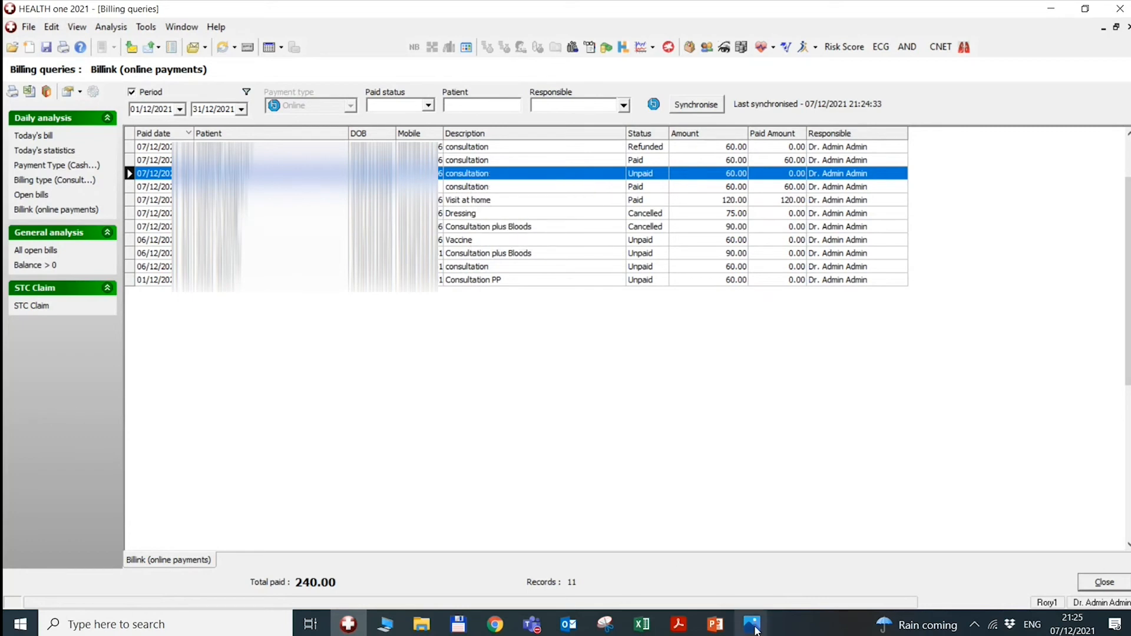
mouse_move(756, 631)
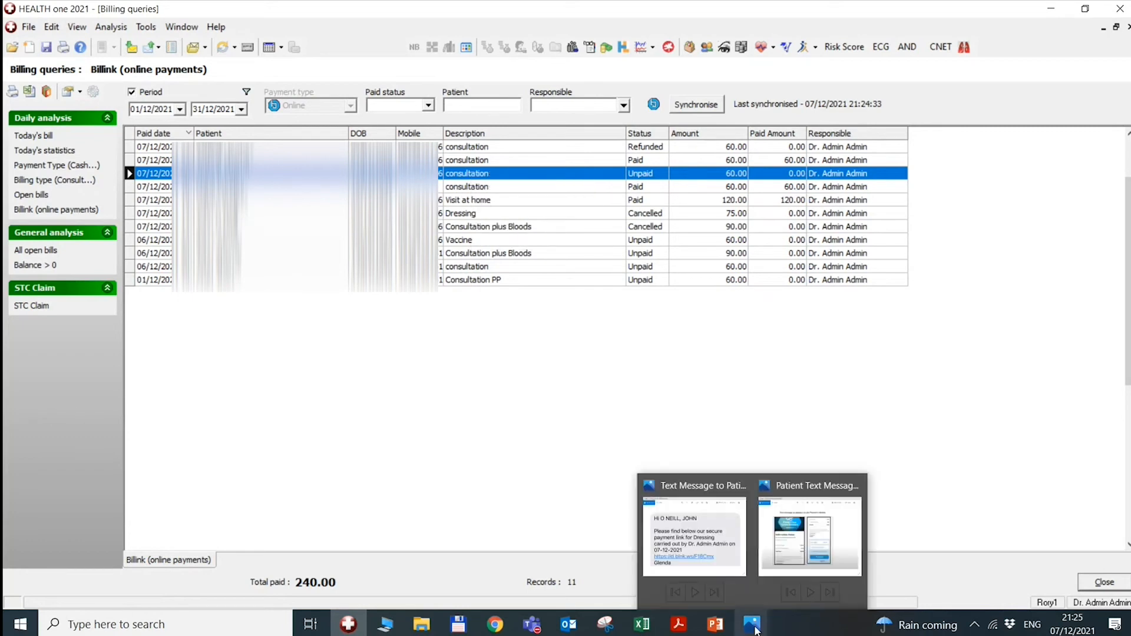
click(702, 558)
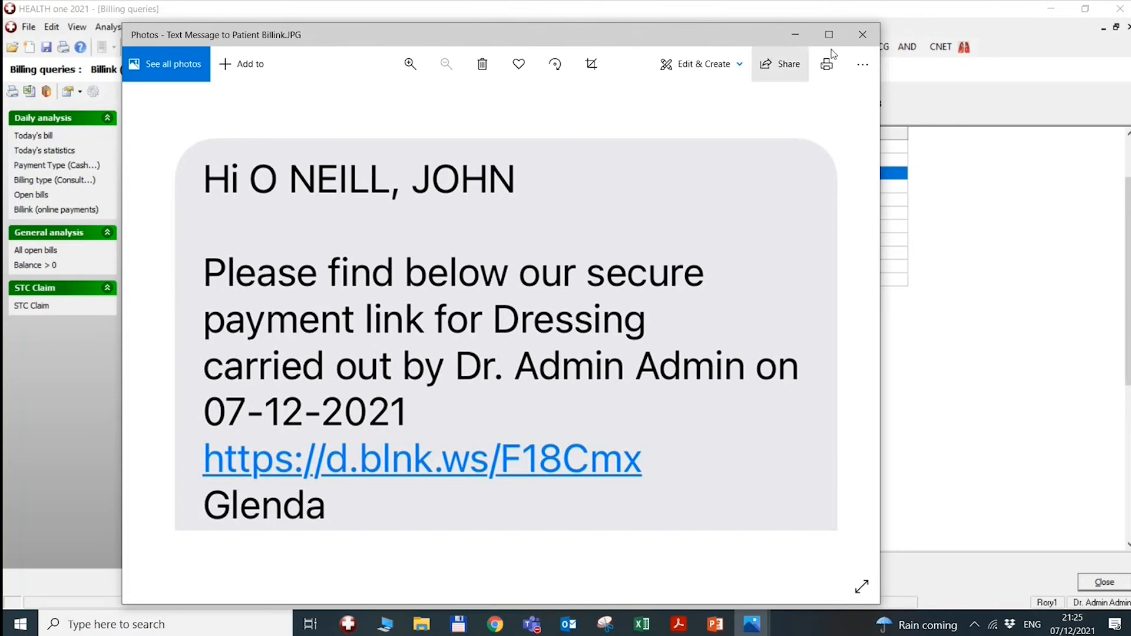
click(863, 34)
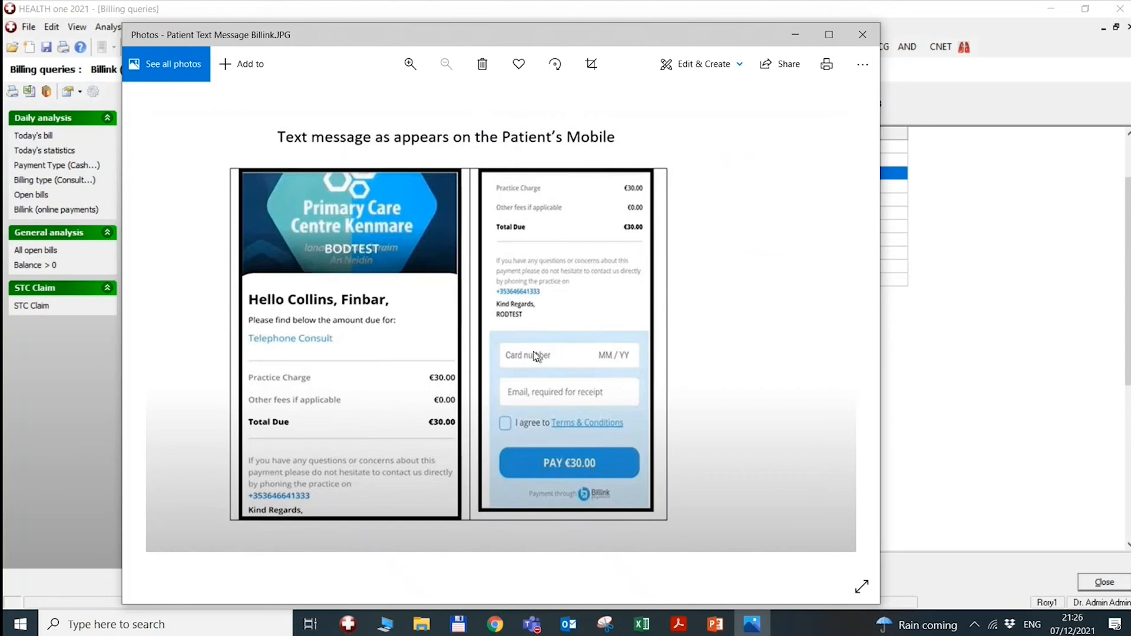
click(864, 37)
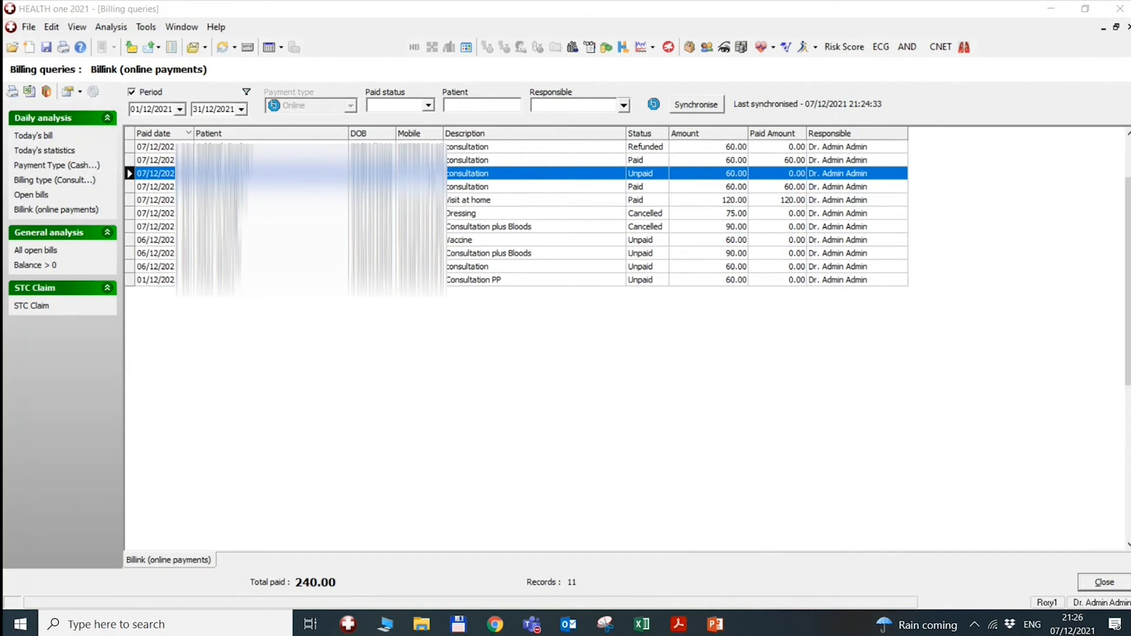
Open the patient's Billink payment page and pay €60.00 by card, entering the e-mail and accepting terms
right_click(456, 177)
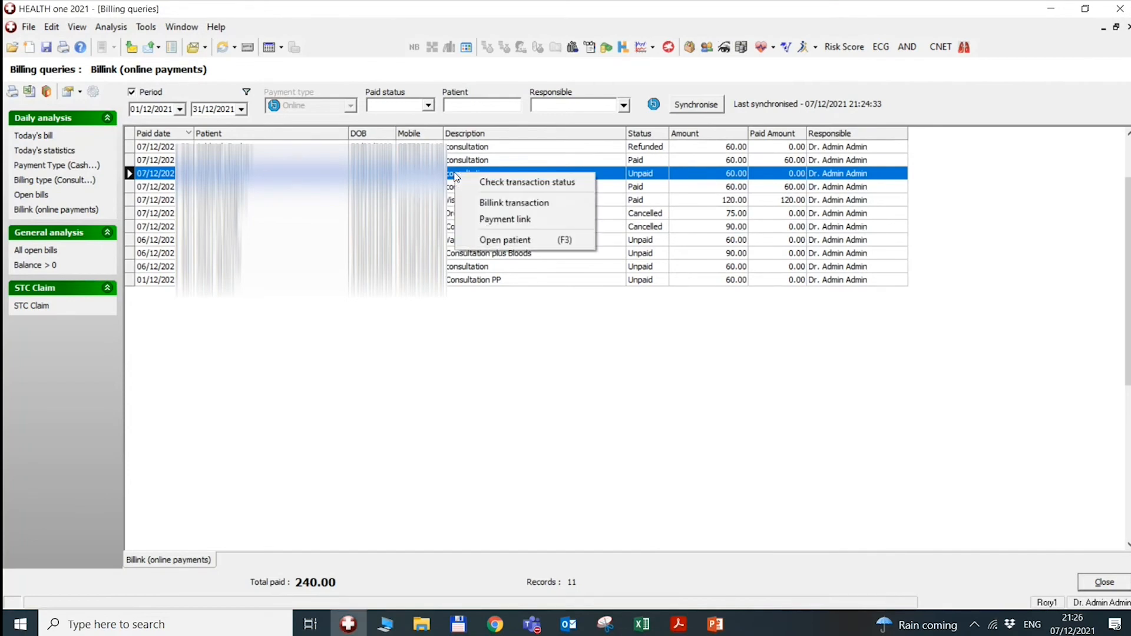
click(485, 221)
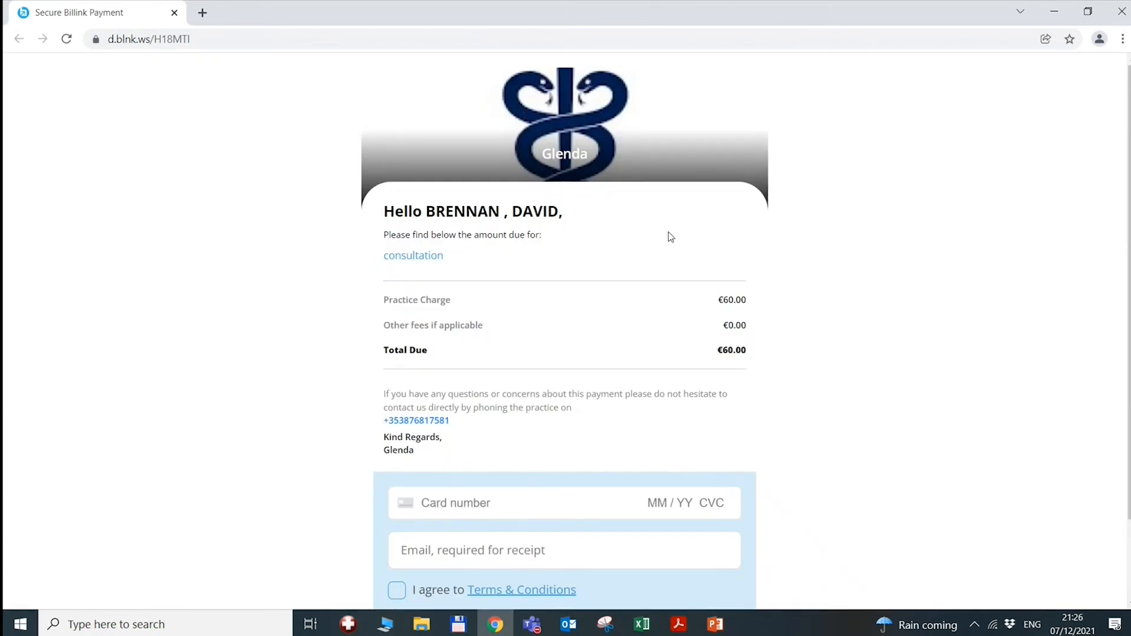
scroll(1128, 294, down, 2)
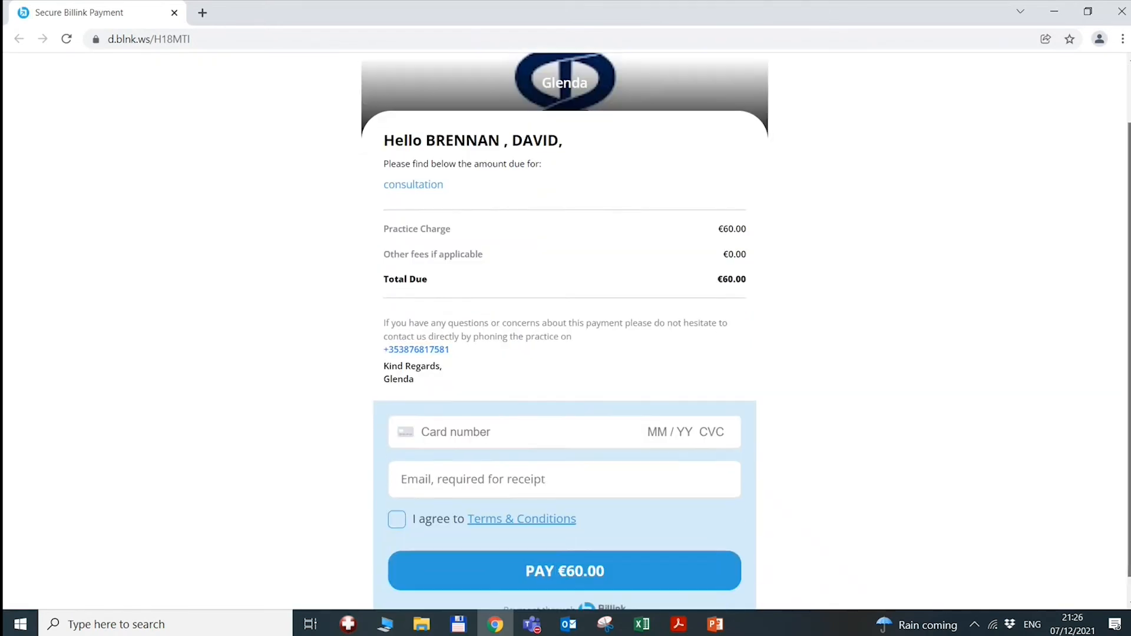
click(462, 413)
text(54)
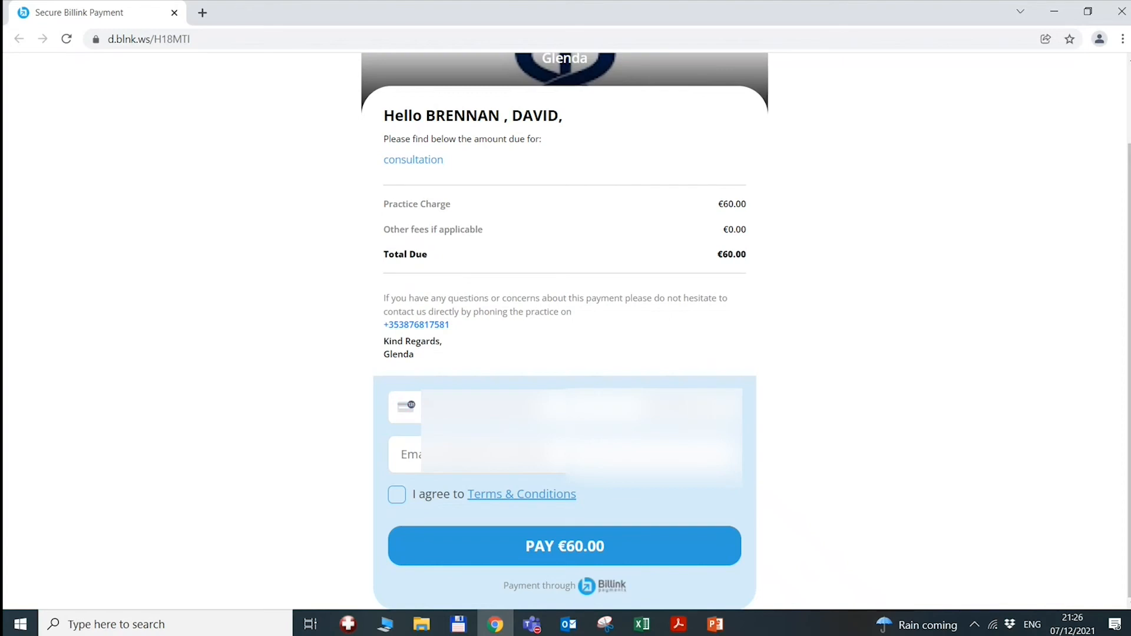
key(Tab)
text(glen)
click(398, 496)
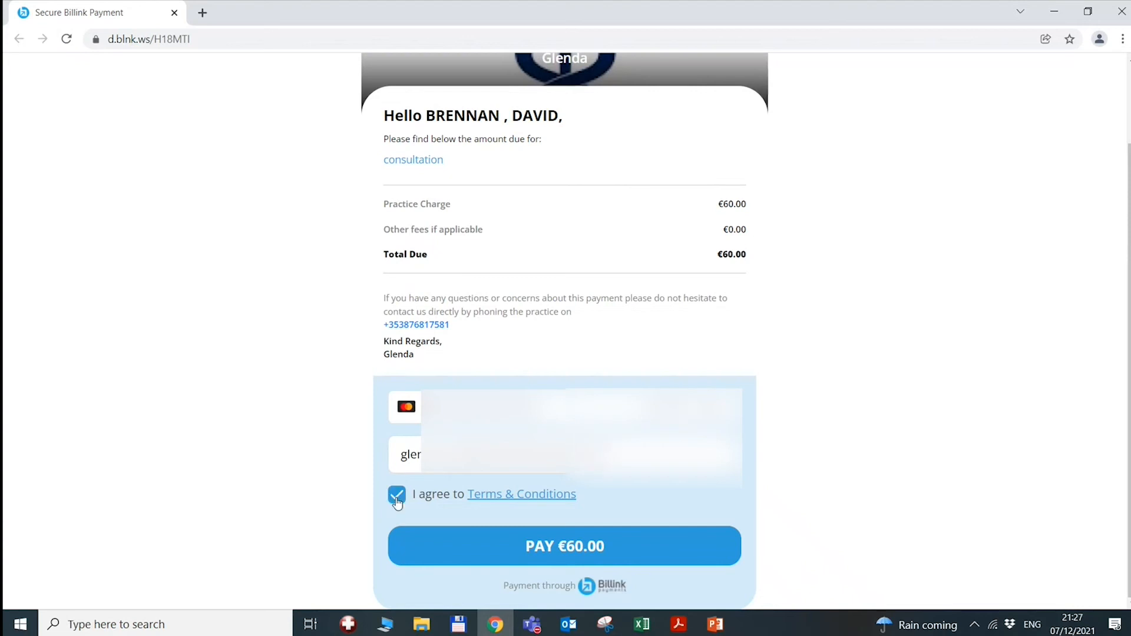
click(595, 549)
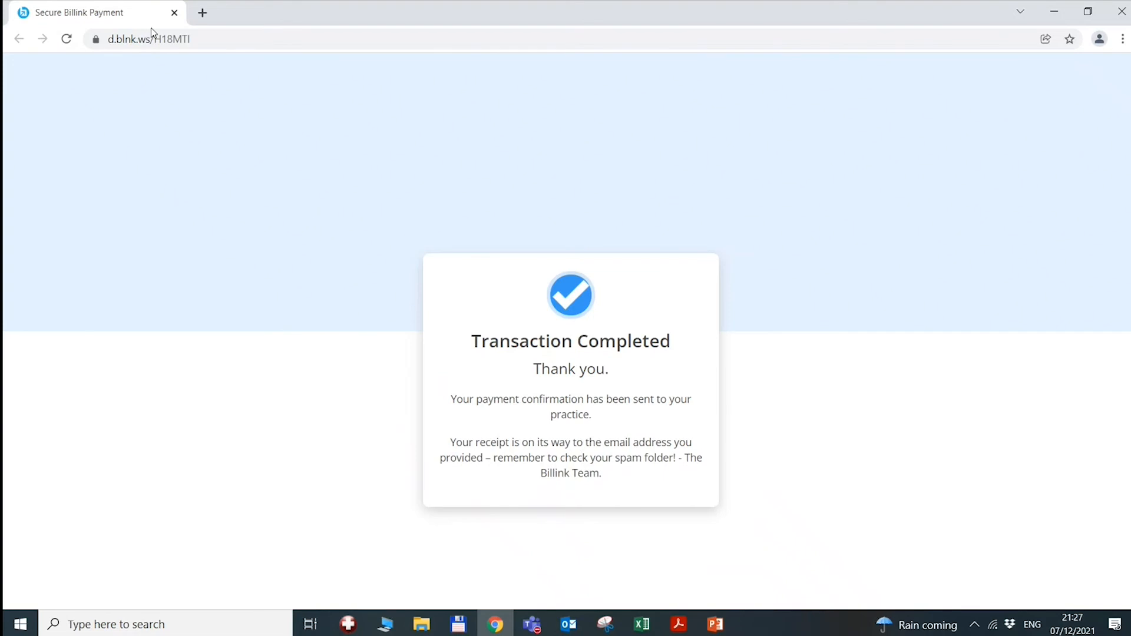
Close the browser and resynchronise with Billink so the 60.00 consultation shows Paid, total 300.00
click(174, 13)
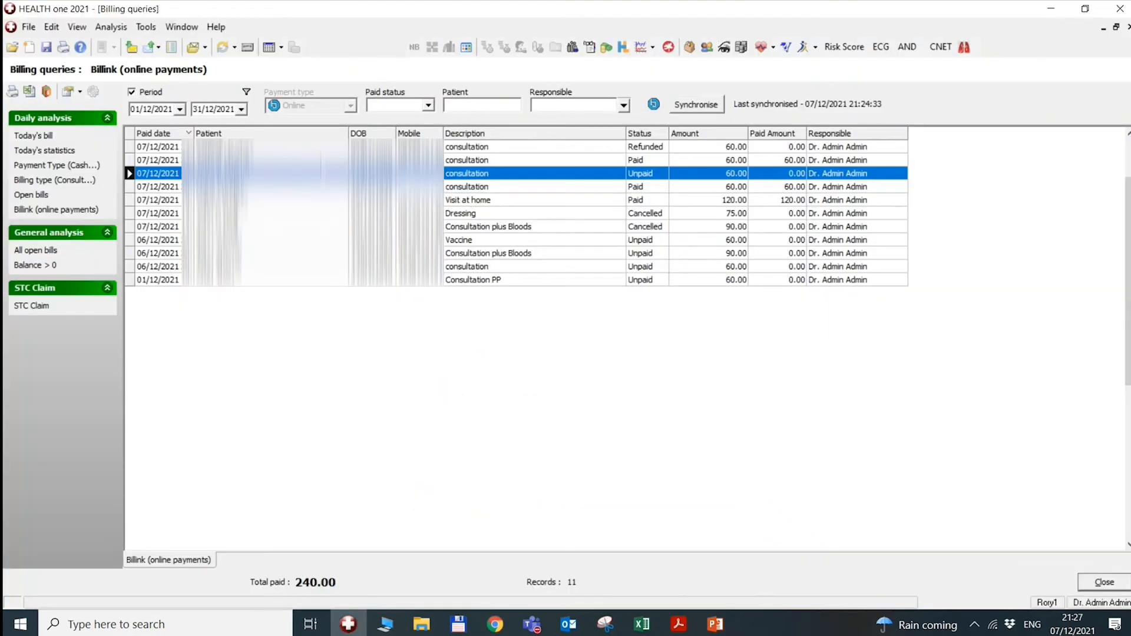
click(695, 105)
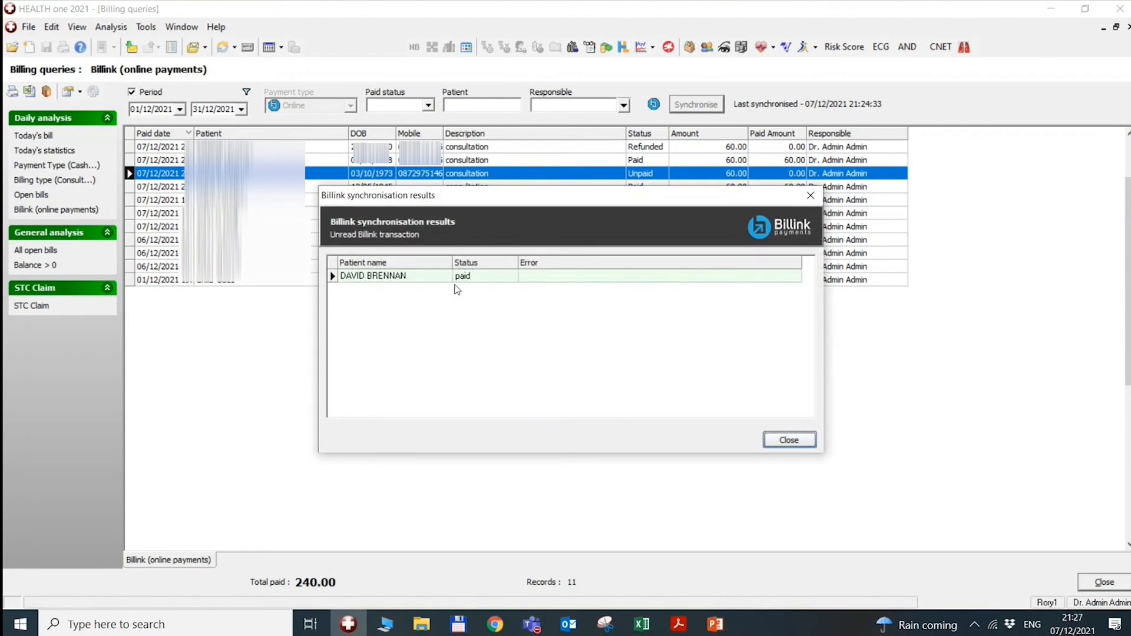
click(789, 440)
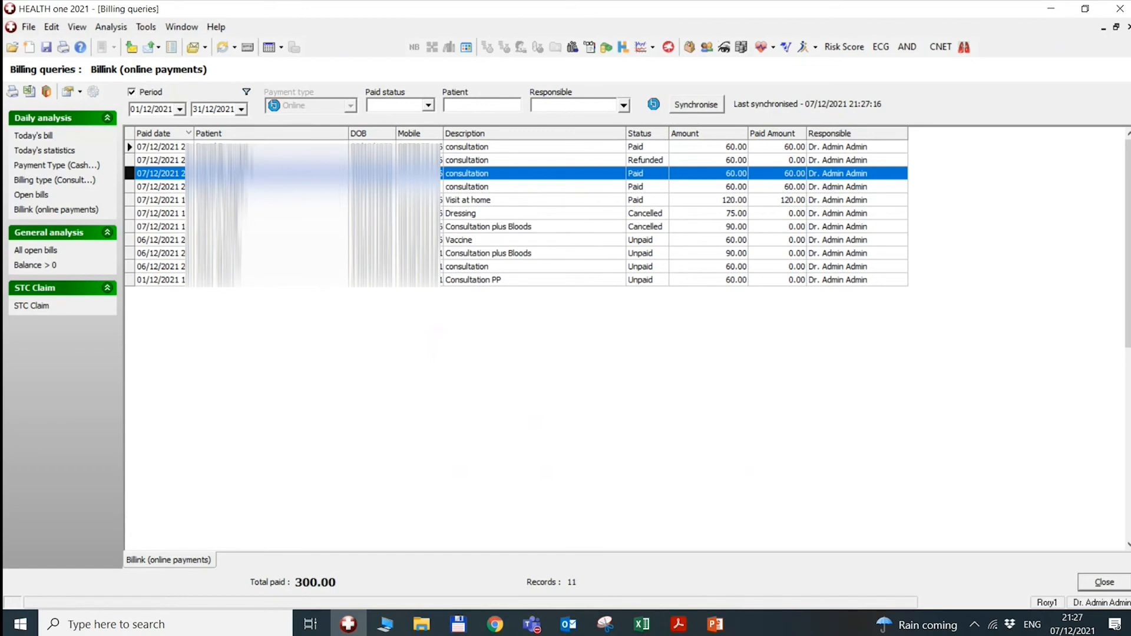
Check the paid consultation bill's transaction status and open its Billink transaction details
click(295, 148)
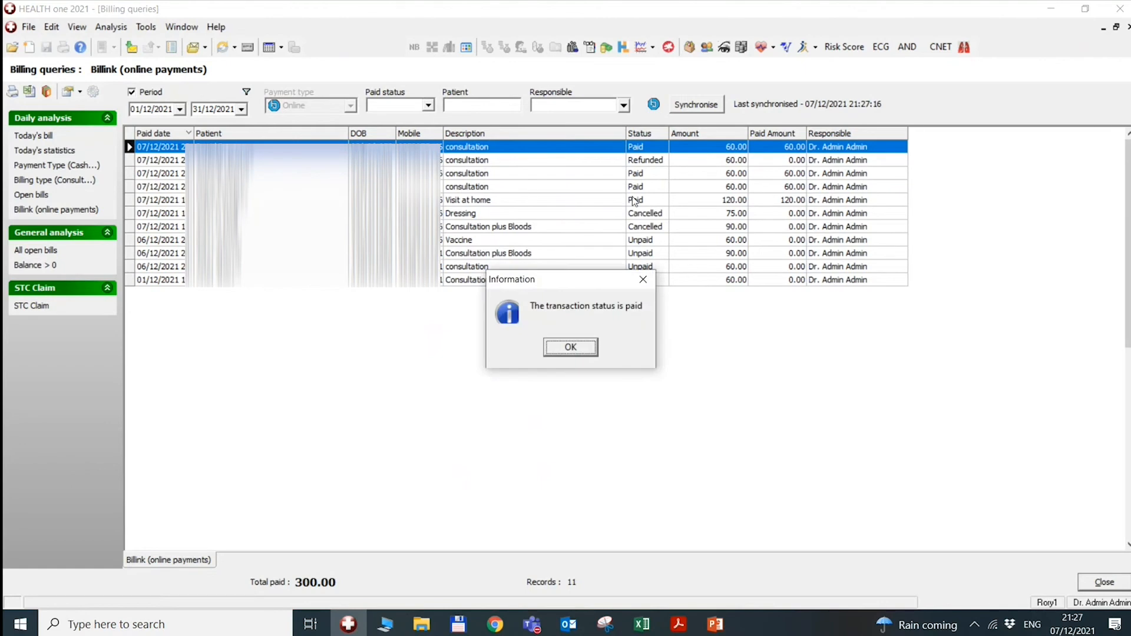
click(576, 350)
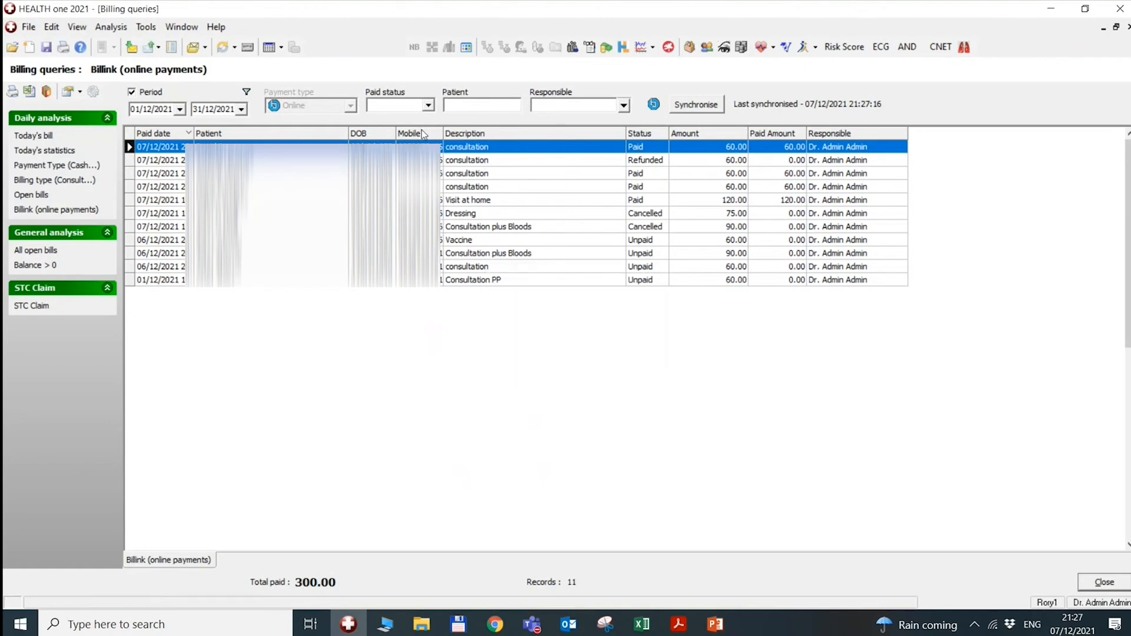
right_click(441, 147)
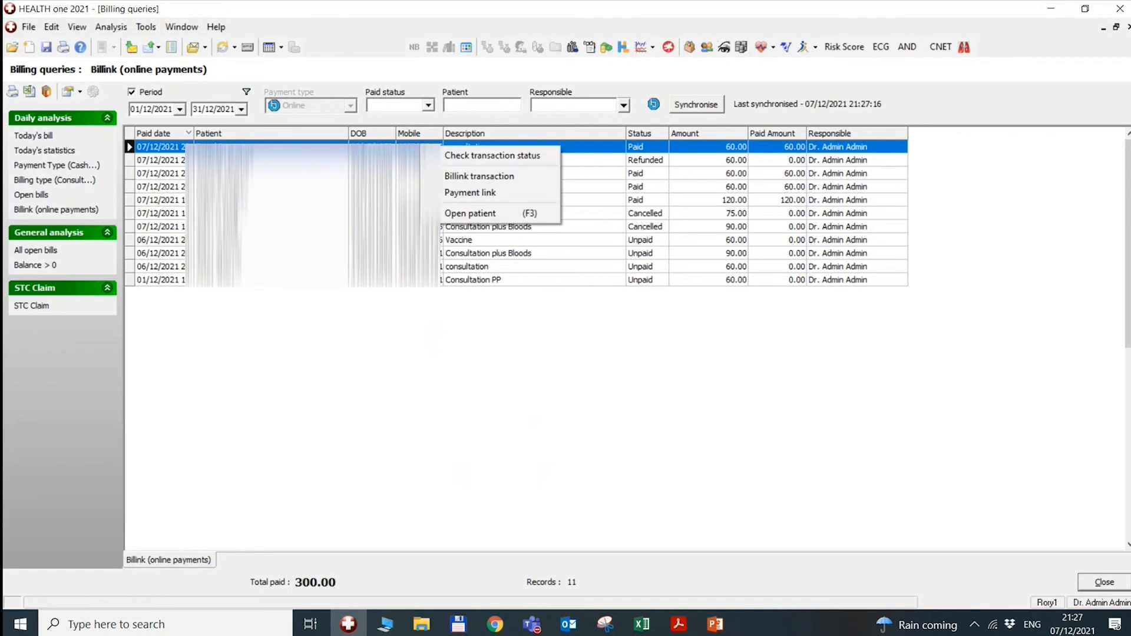
click(463, 178)
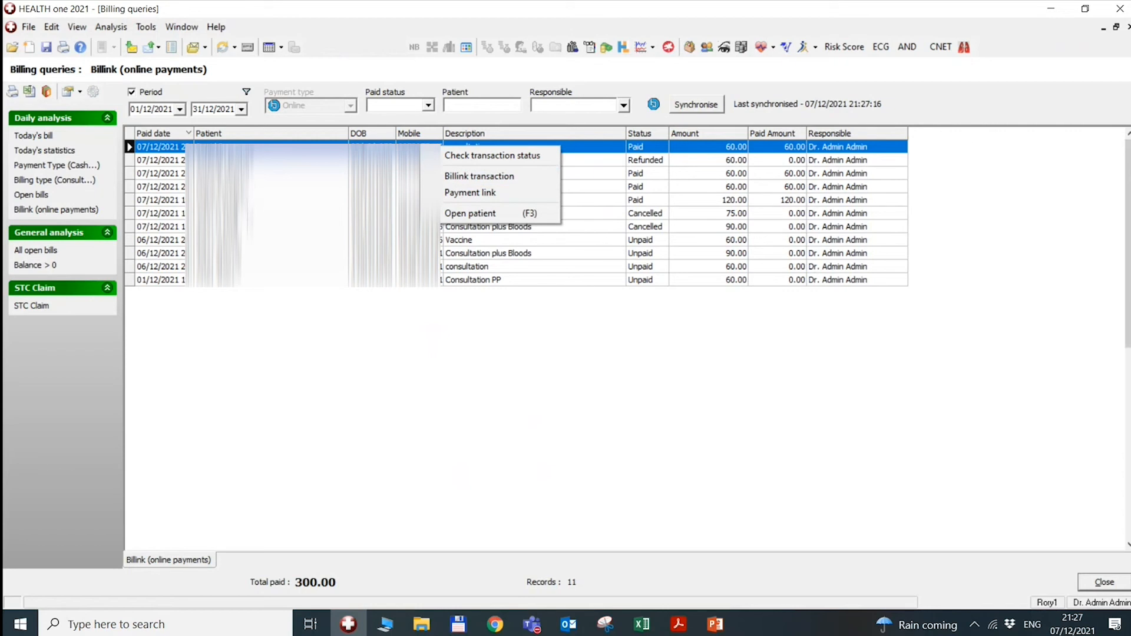
View the €60.00 consultation transaction in Billink and open its Refund Transaction form
click(463, 176)
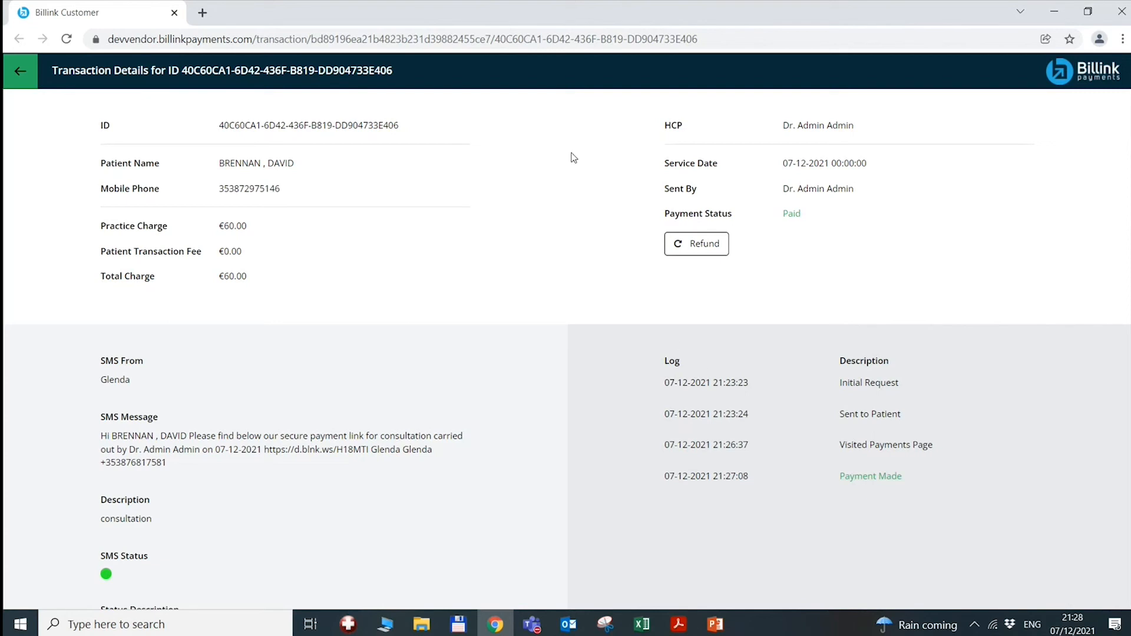
click(706, 250)
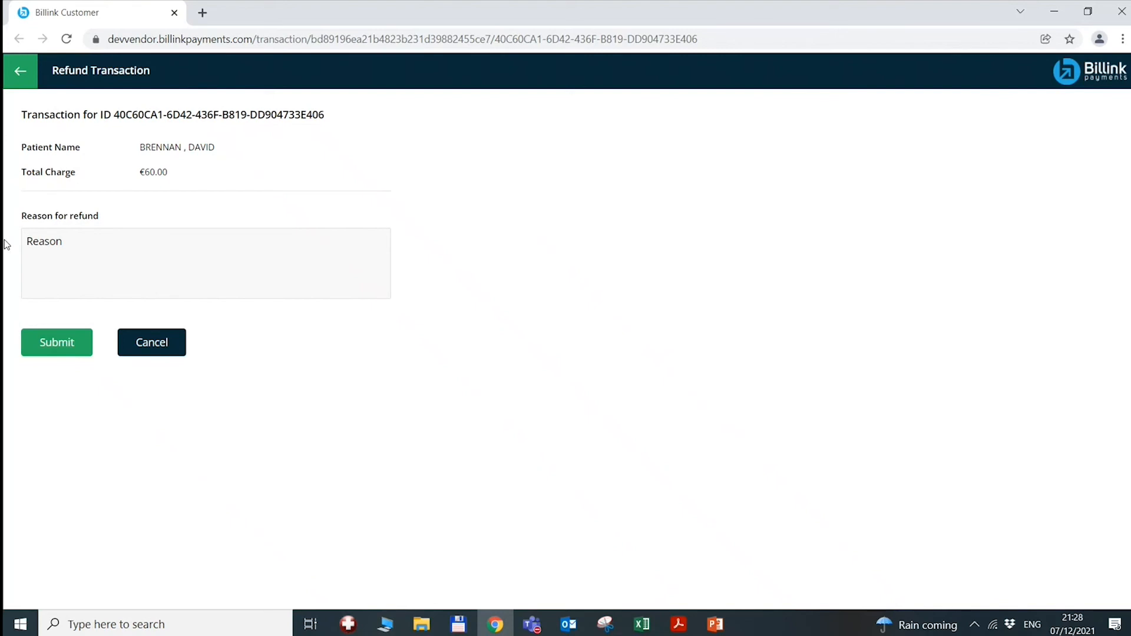
Submit a refund for the €60.00 consultation with reason 'refunded' and dismiss the confirmation
text(refunded)
click(69, 347)
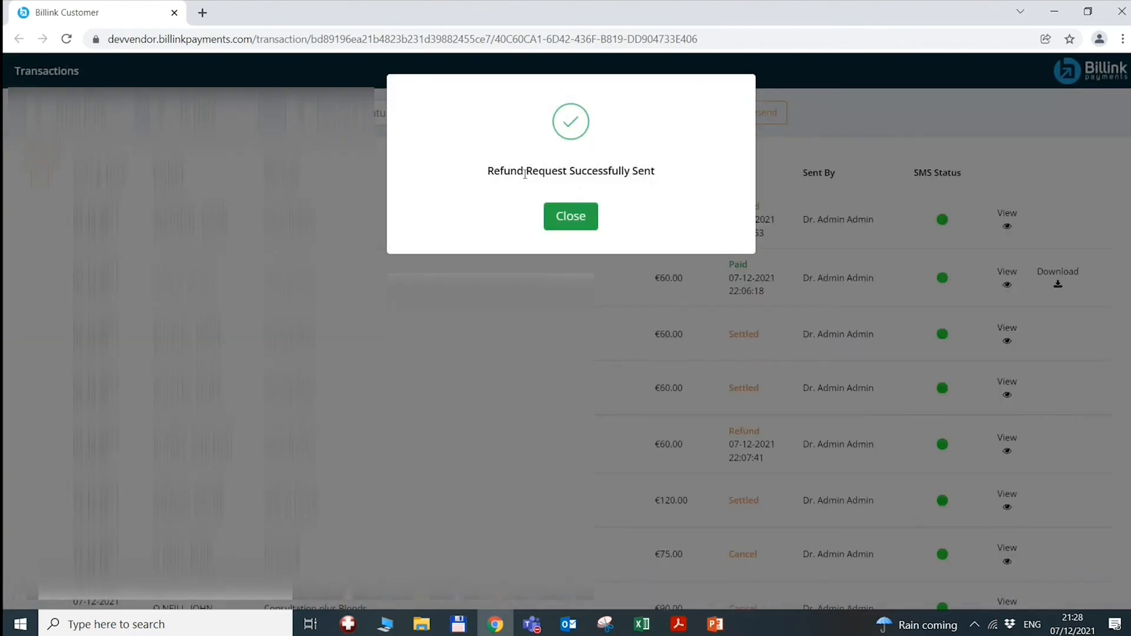
click(579, 219)
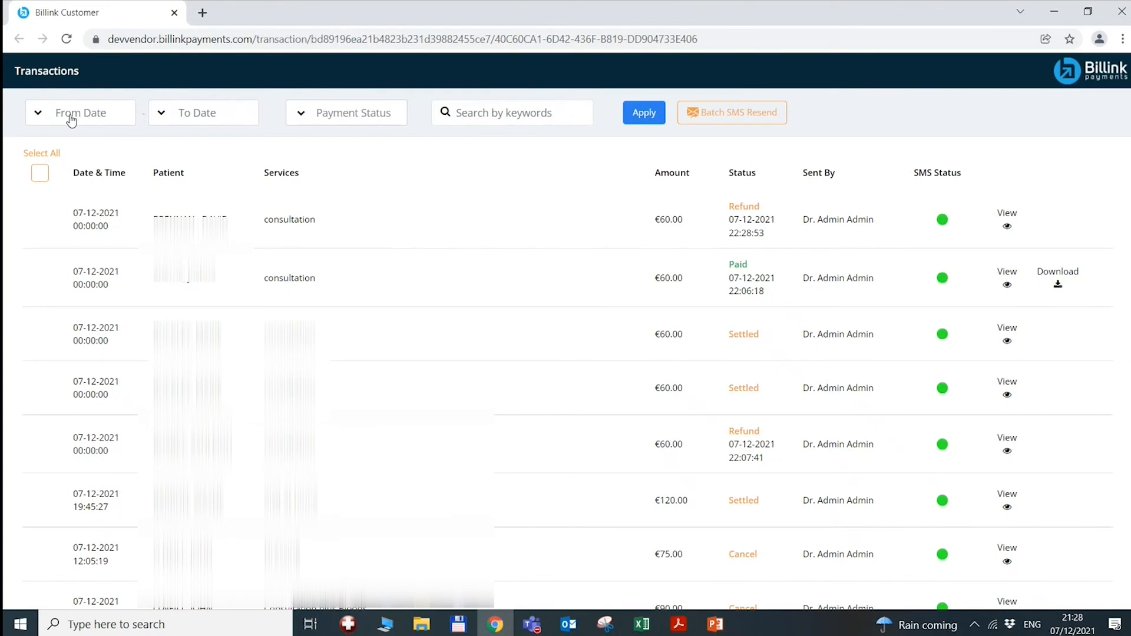
click(108, 118)
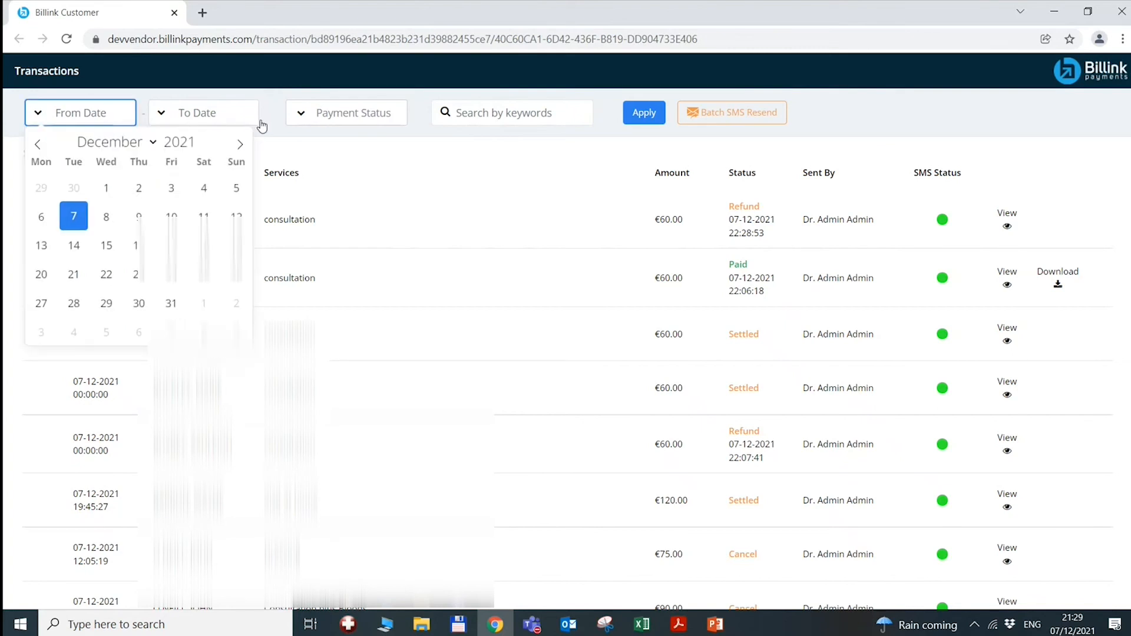
Filter transactions to Paid status and download the receipt for the 07-12-2021 €60.00 consultation
click(326, 121)
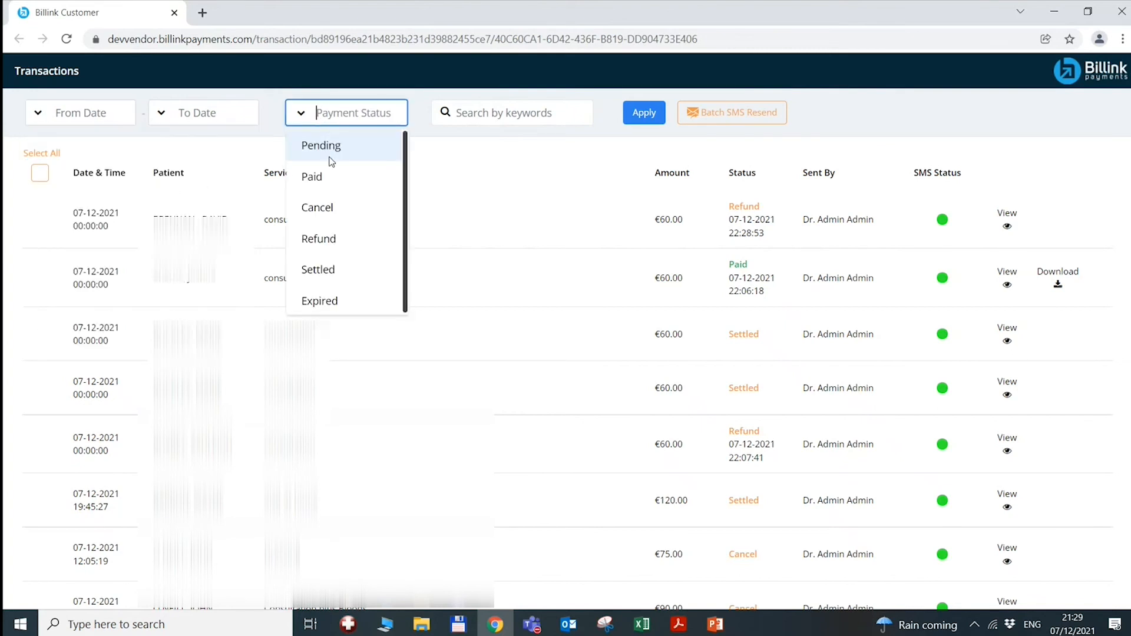
click(325, 180)
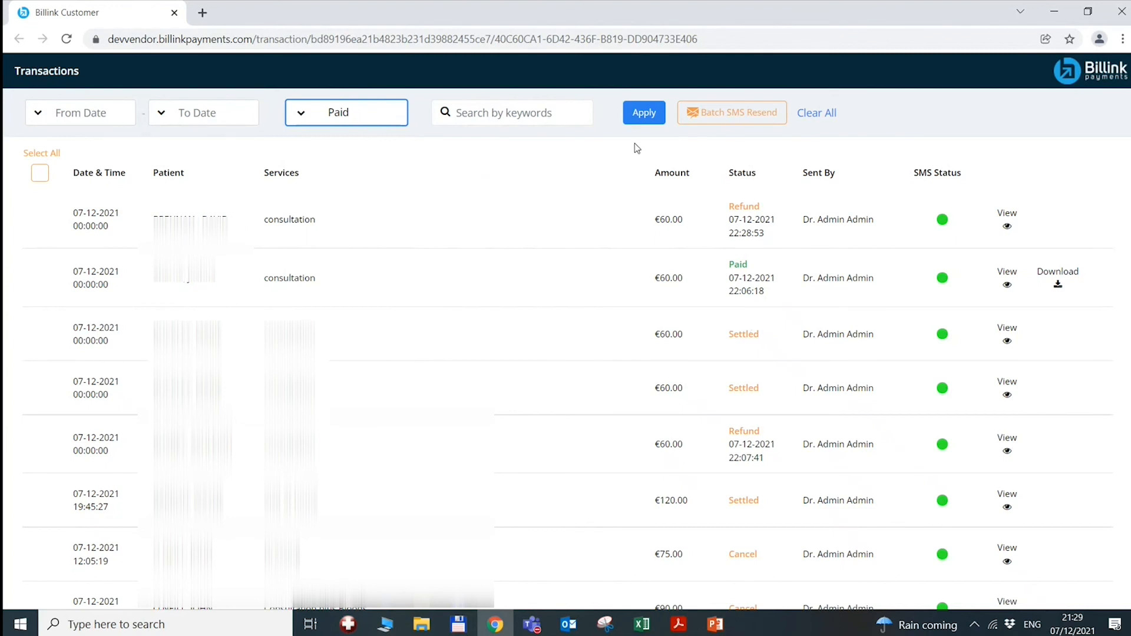
click(634, 111)
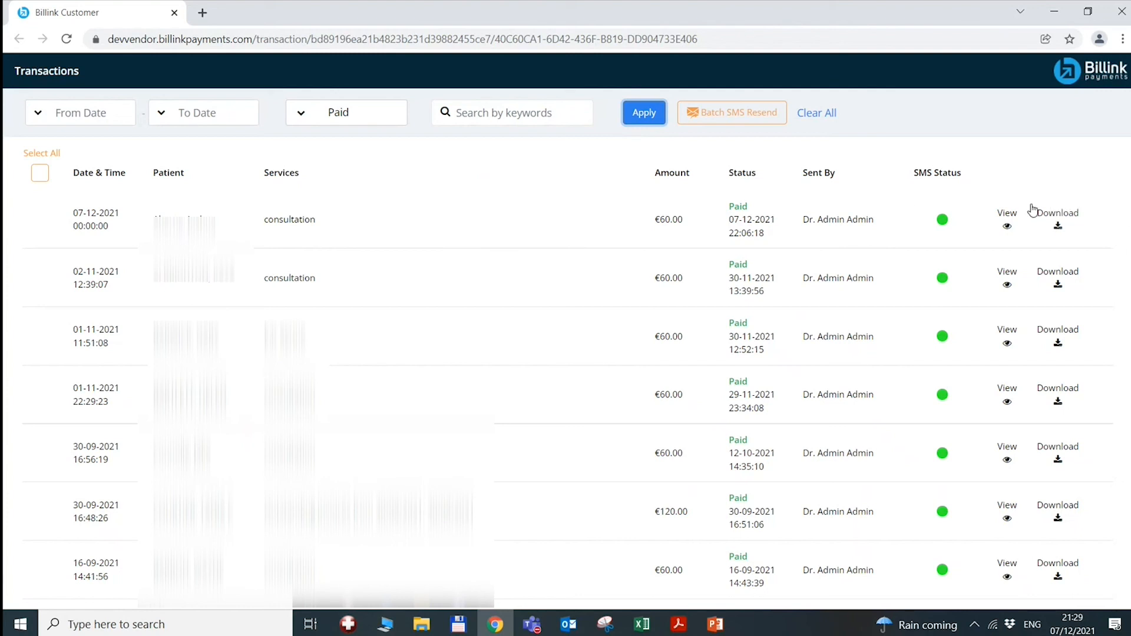
click(1059, 231)
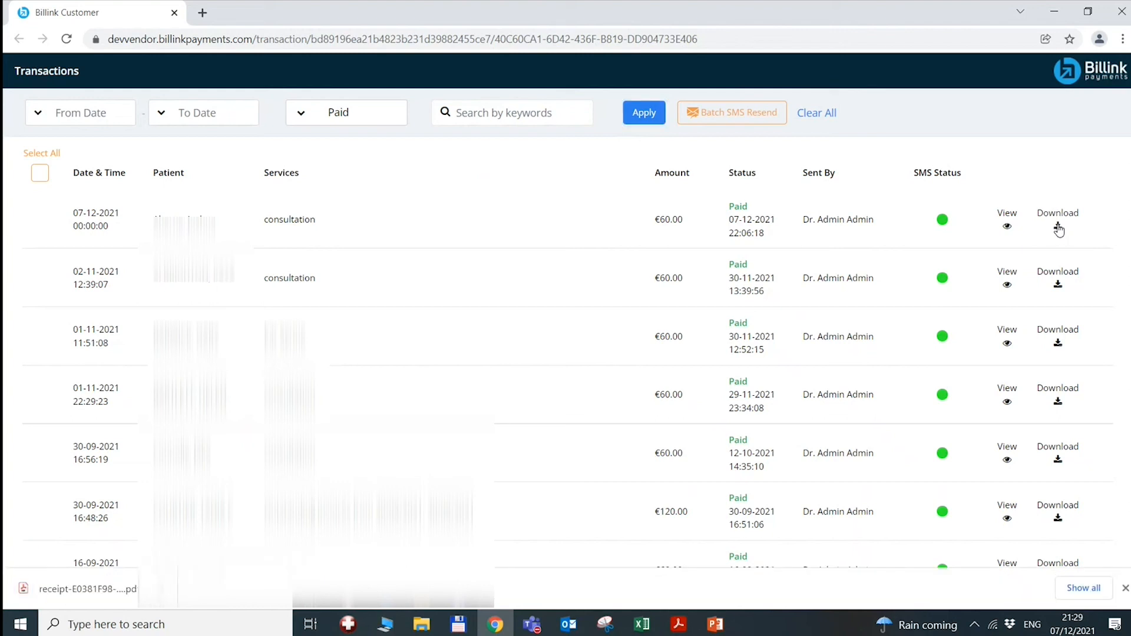
Open the downloaded receipt PDF, then close it and the Chrome window
click(77, 590)
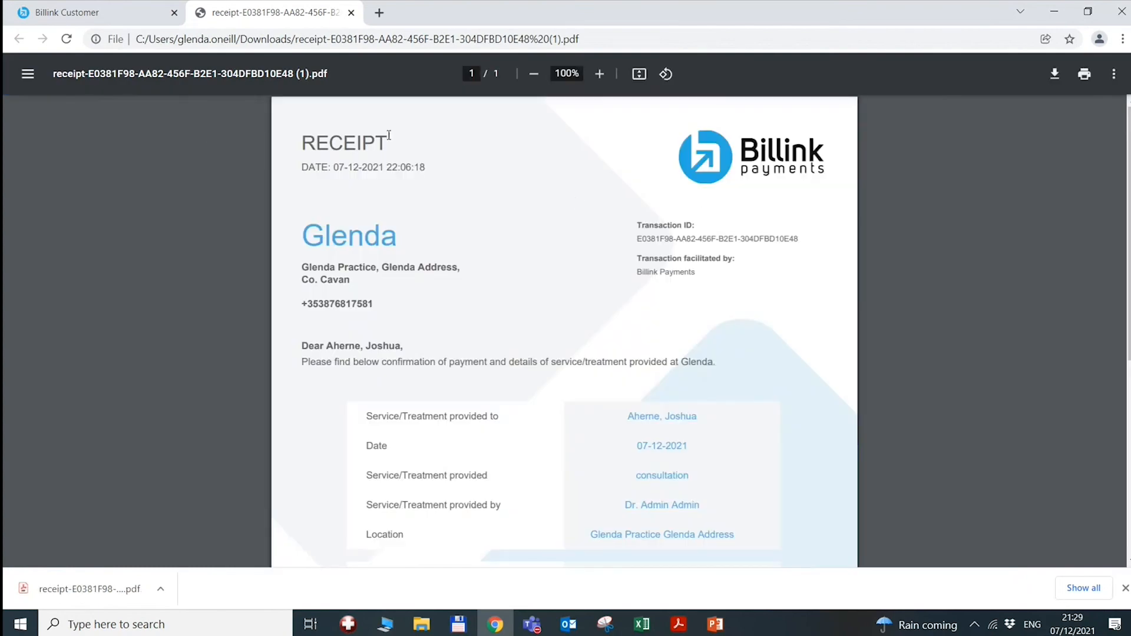
click(351, 12)
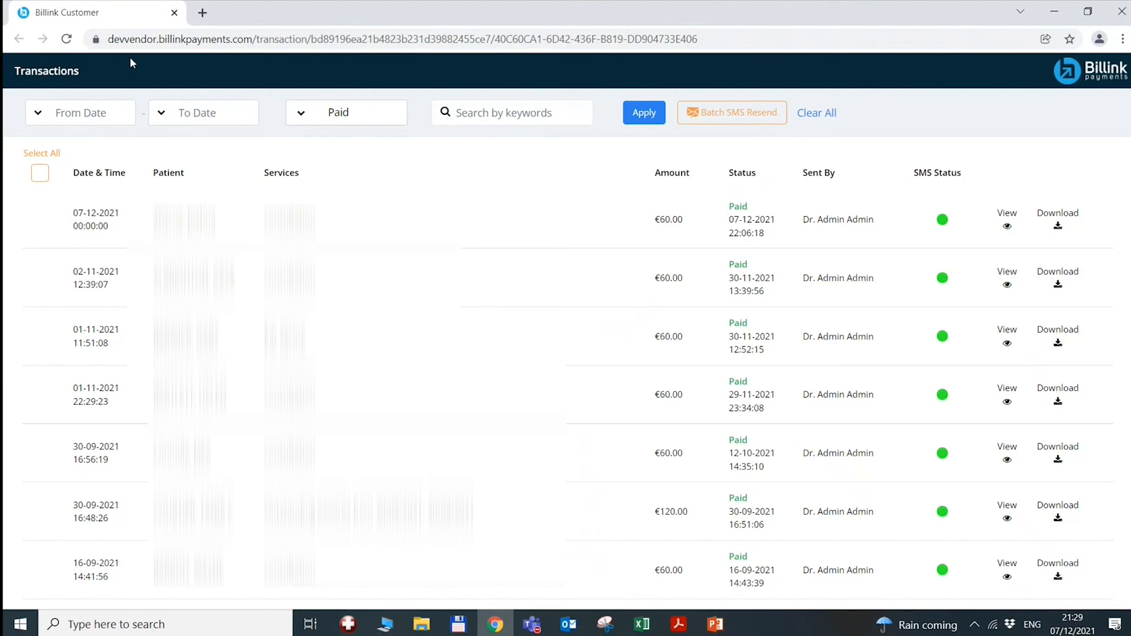
click(175, 13)
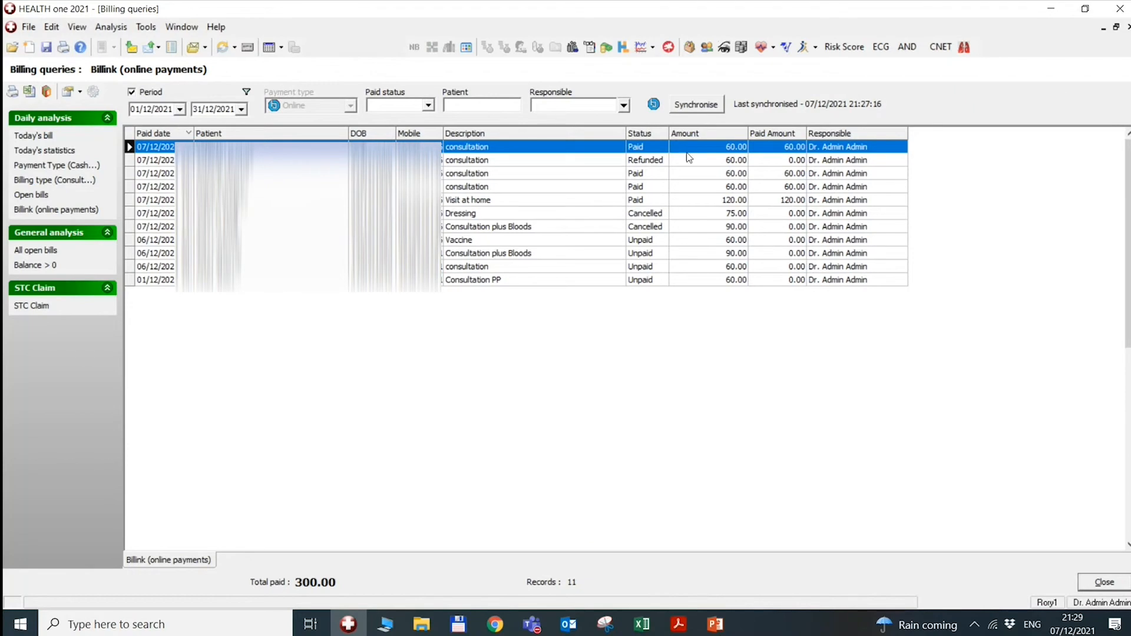
Close the billing queries window and open the record of the patient who just paid
click(1128, 27)
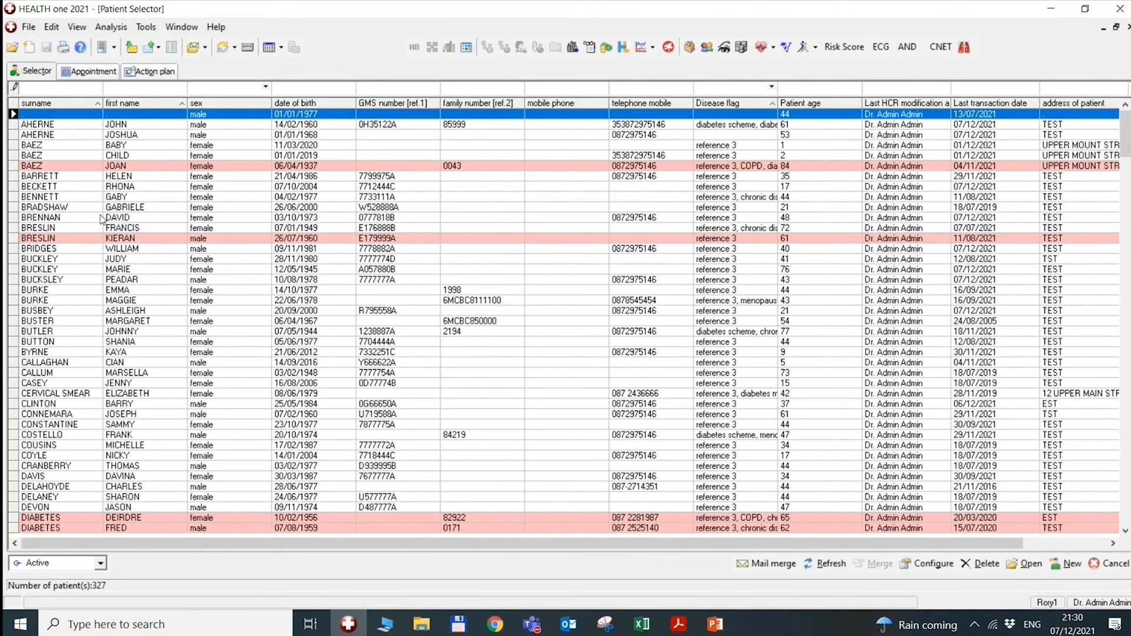
click(104, 219)
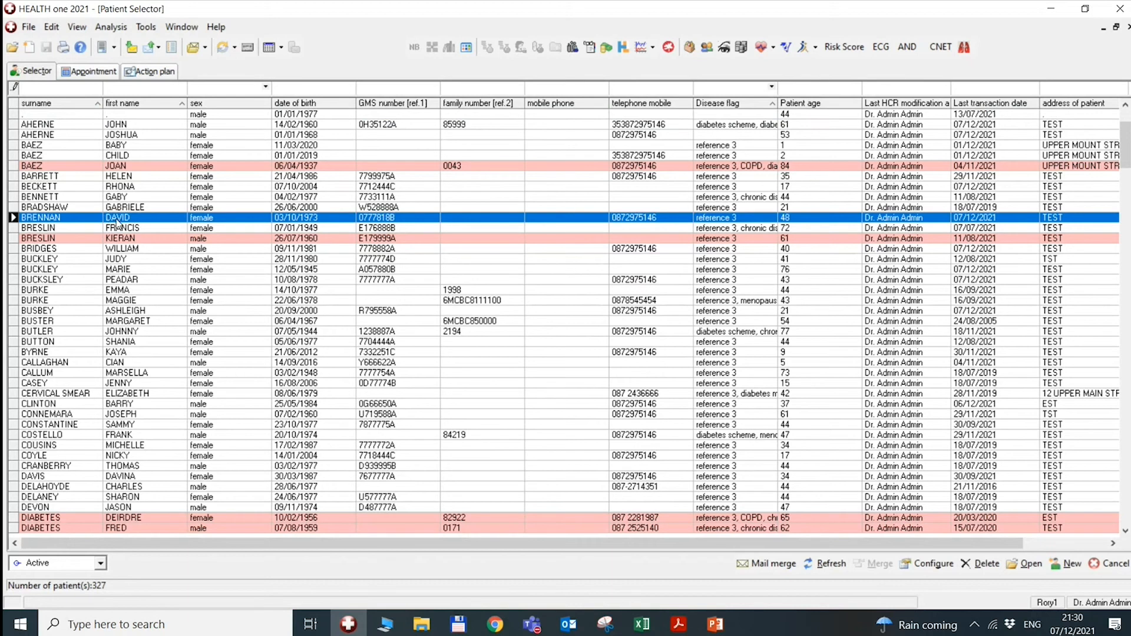
double_click(117, 219)
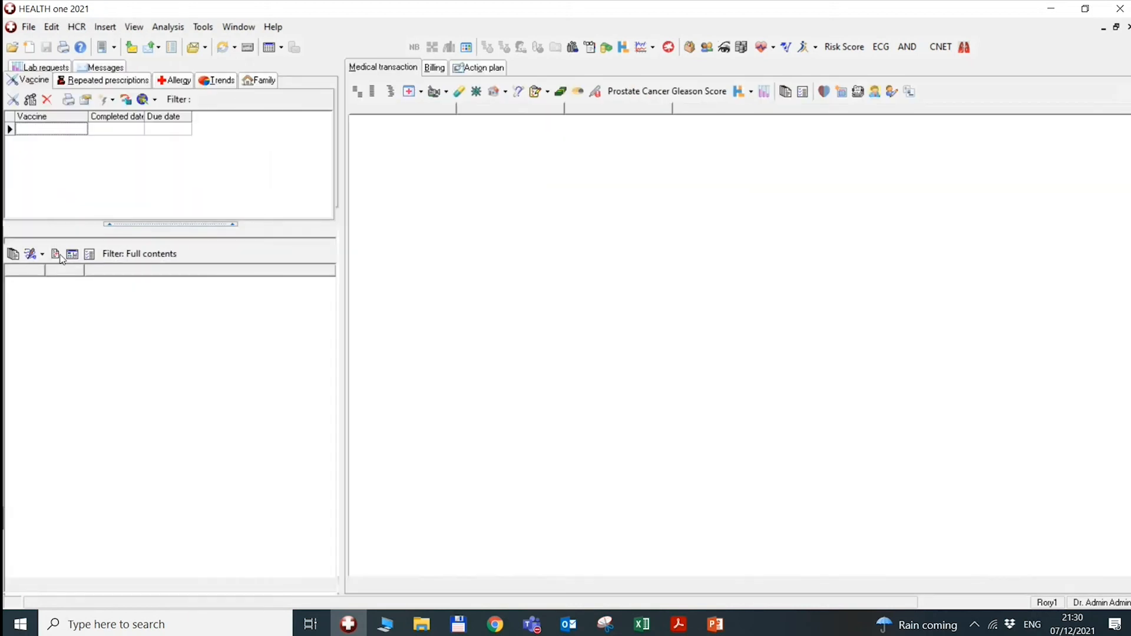
Add a new consultation transaction and start a new invoice from the patient's billing list
click(30, 254)
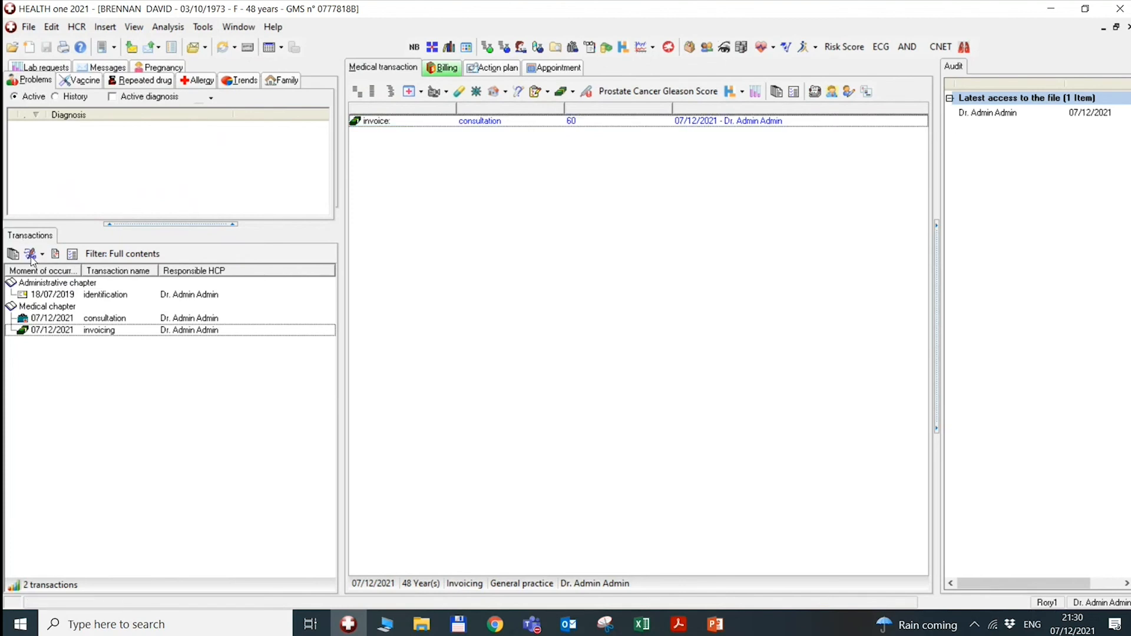
click(413, 382)
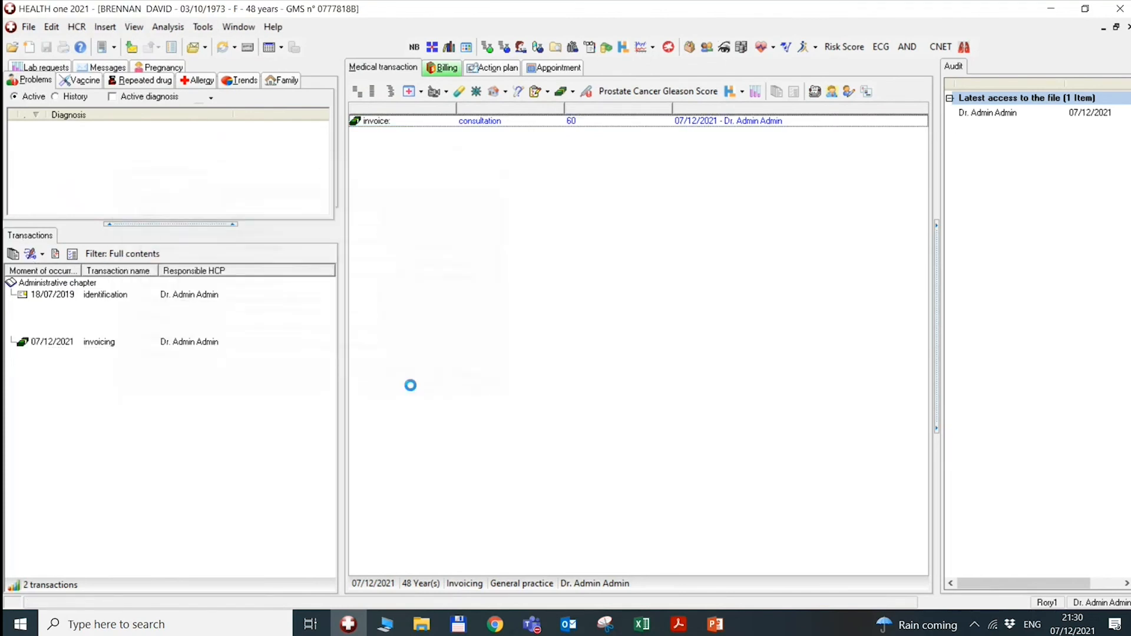
click(436, 68)
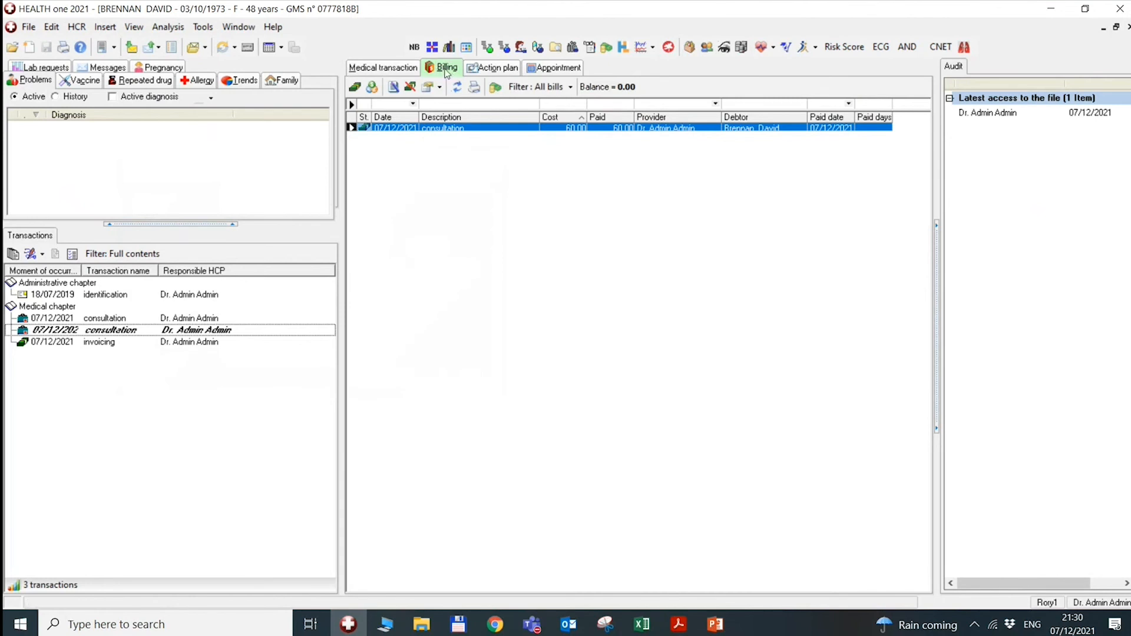
click(355, 89)
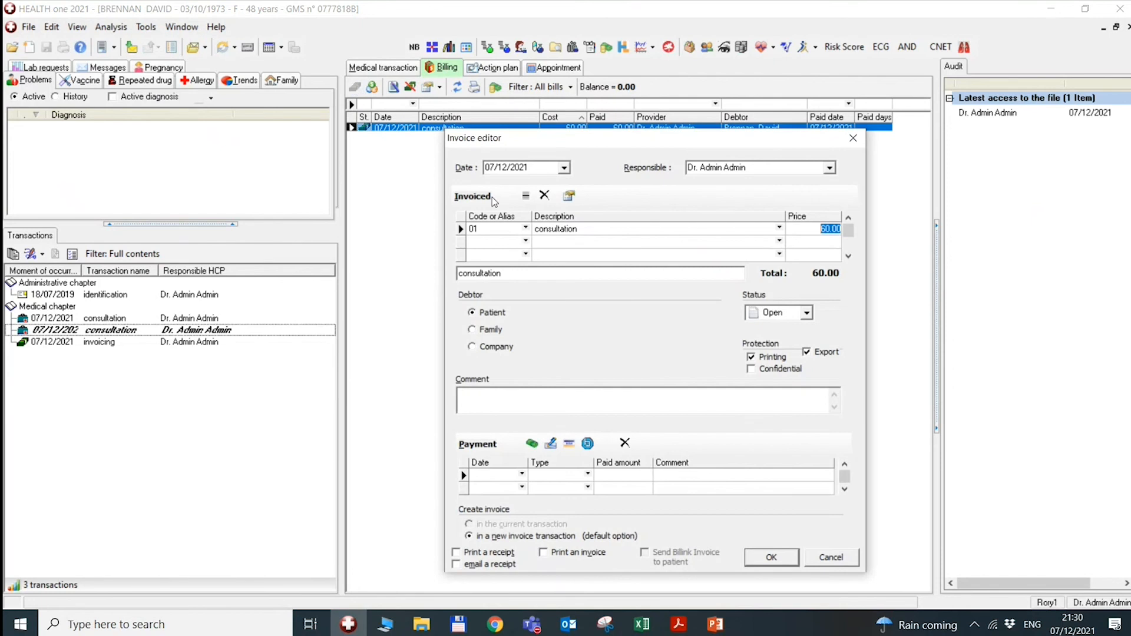
Create a 30.00 bloods invoice paid online through Billink, confirming a second same-date invoice
click(780, 228)
click(610, 252)
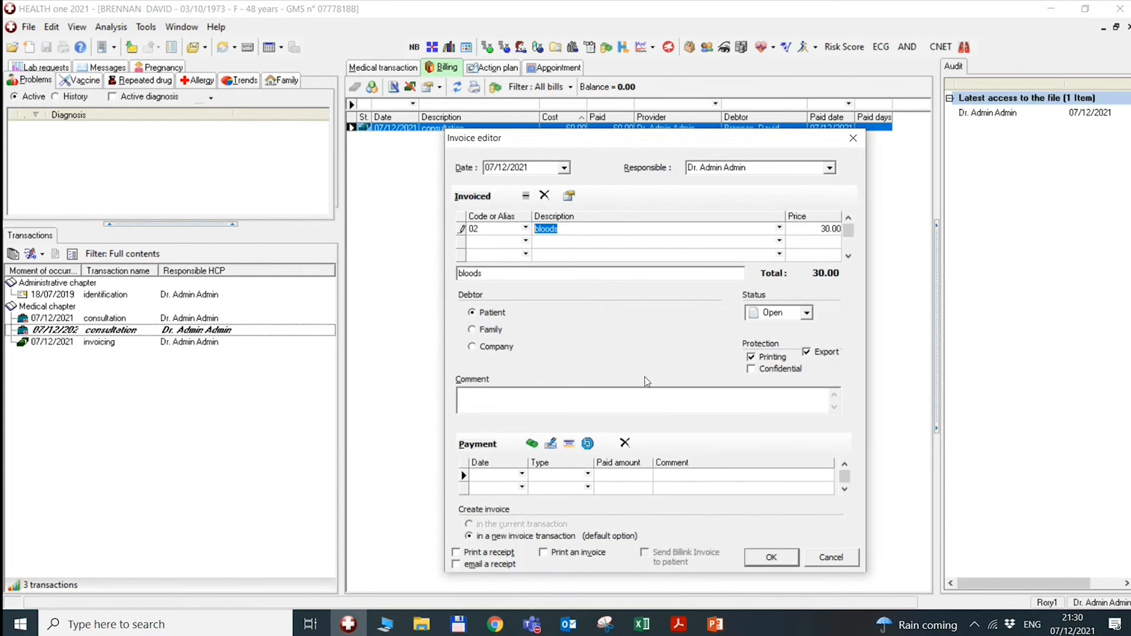
click(589, 446)
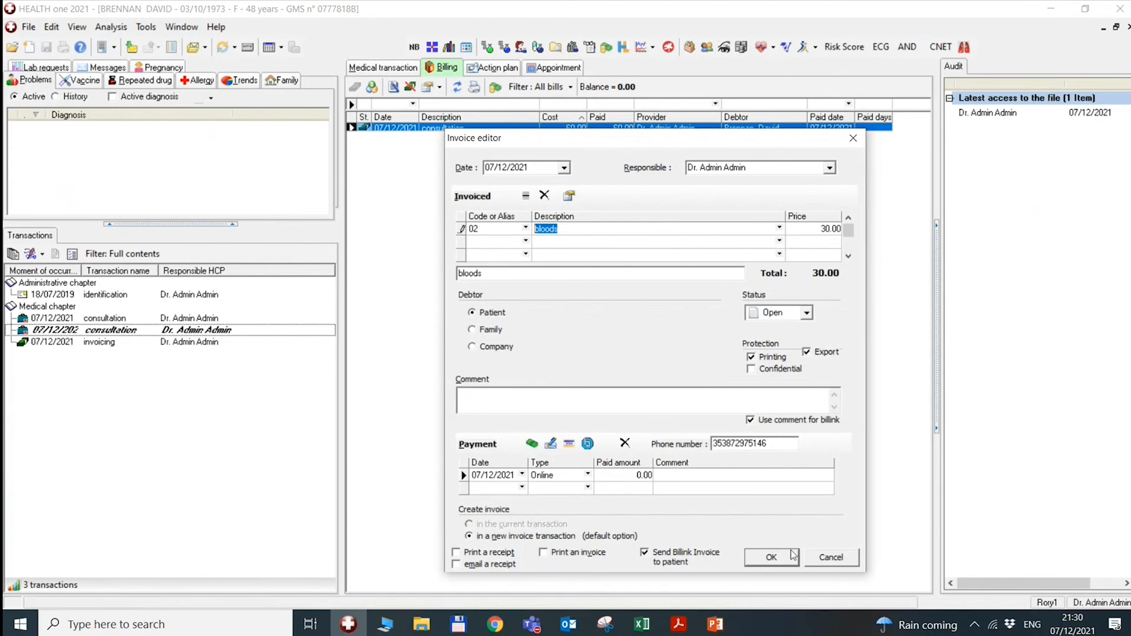
click(771, 557)
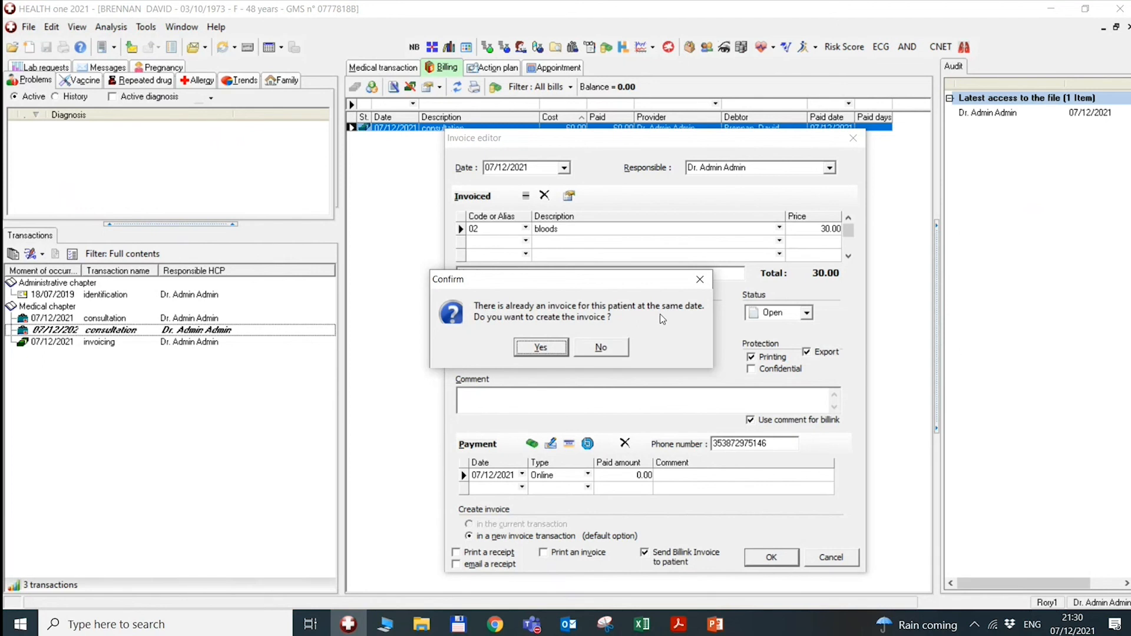
click(530, 348)
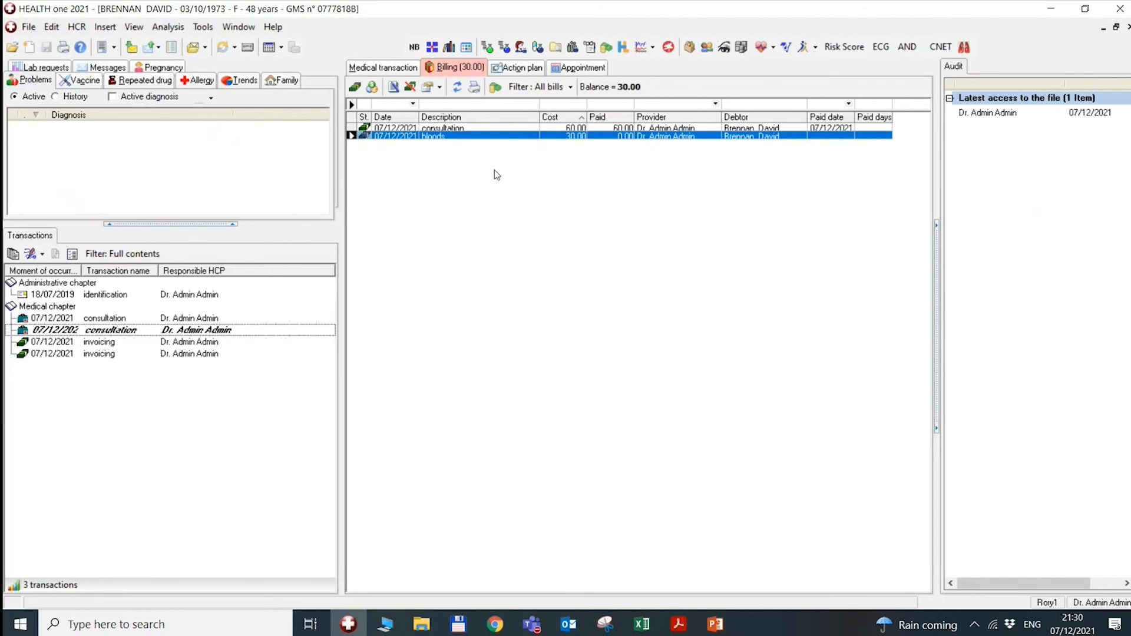
click(28, 27)
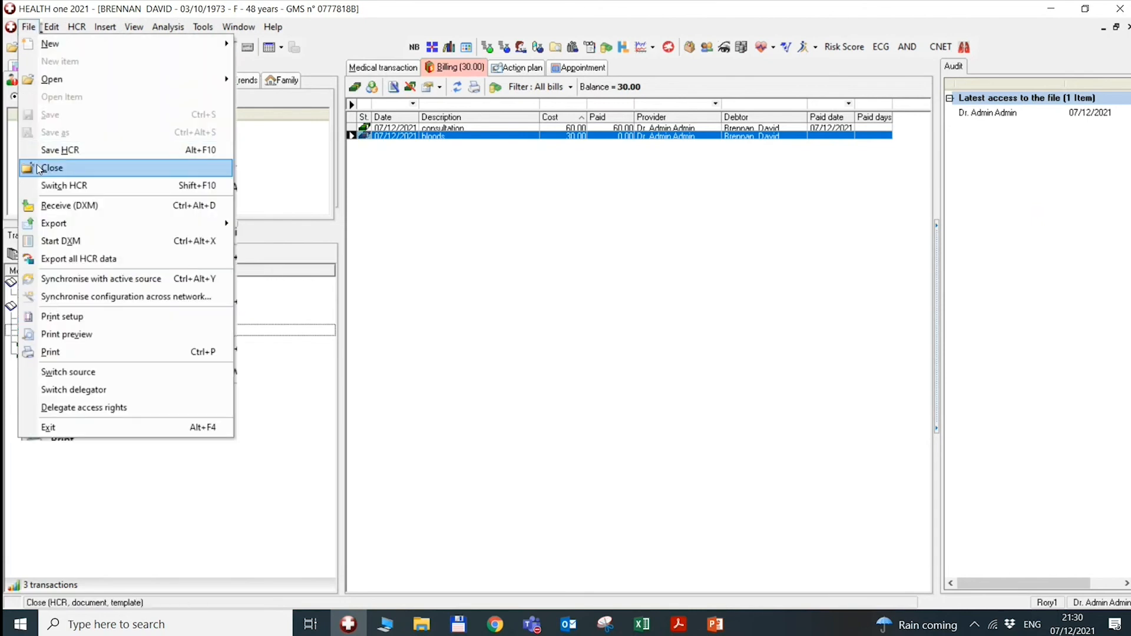
Close the patient record, saving its modified transactions including the bloods invoice
click(56, 149)
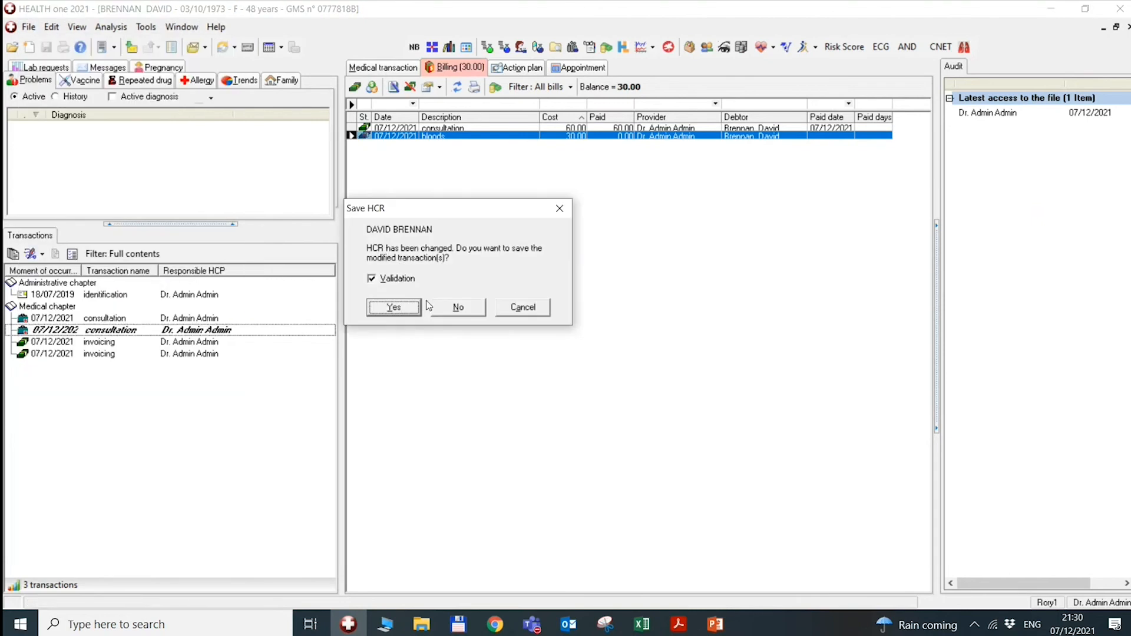
click(405, 305)
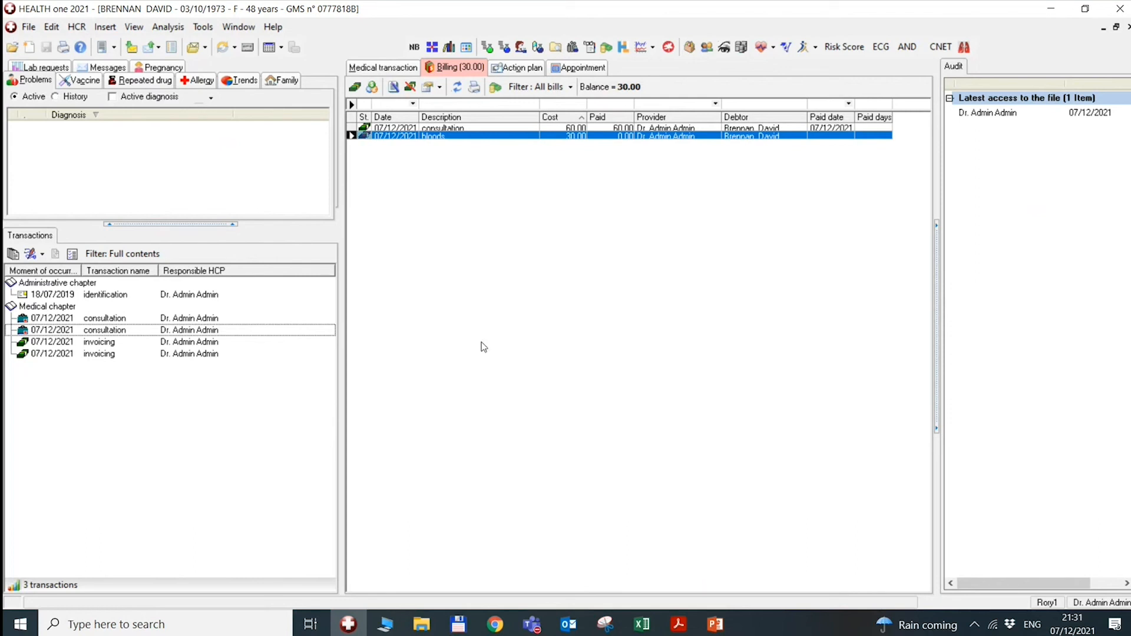
double_click(431, 136)
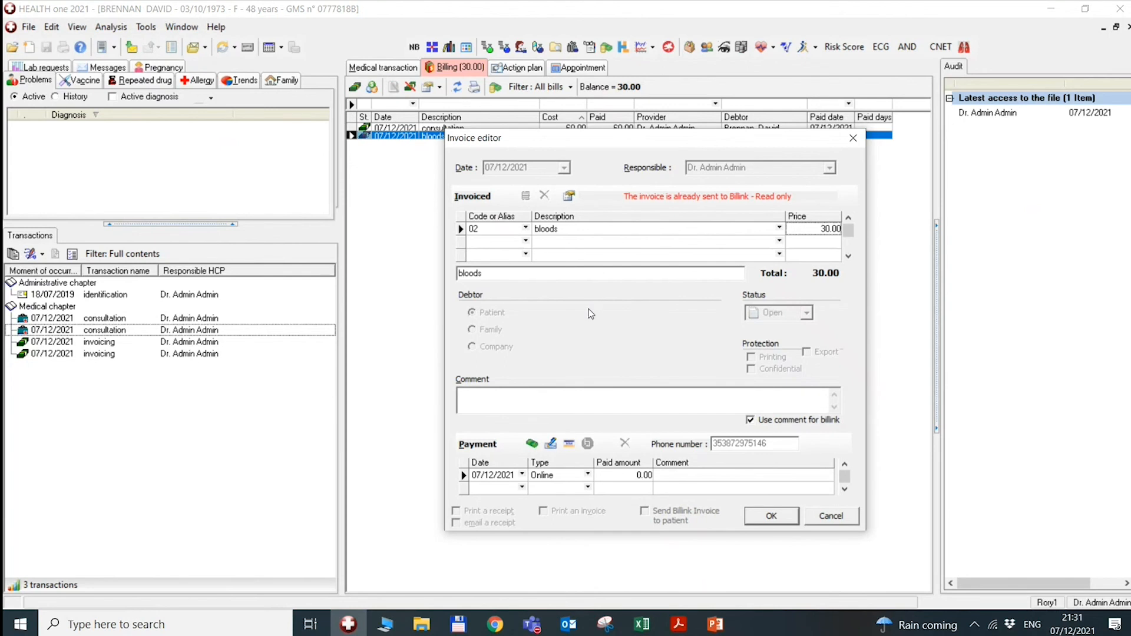
click(533, 446)
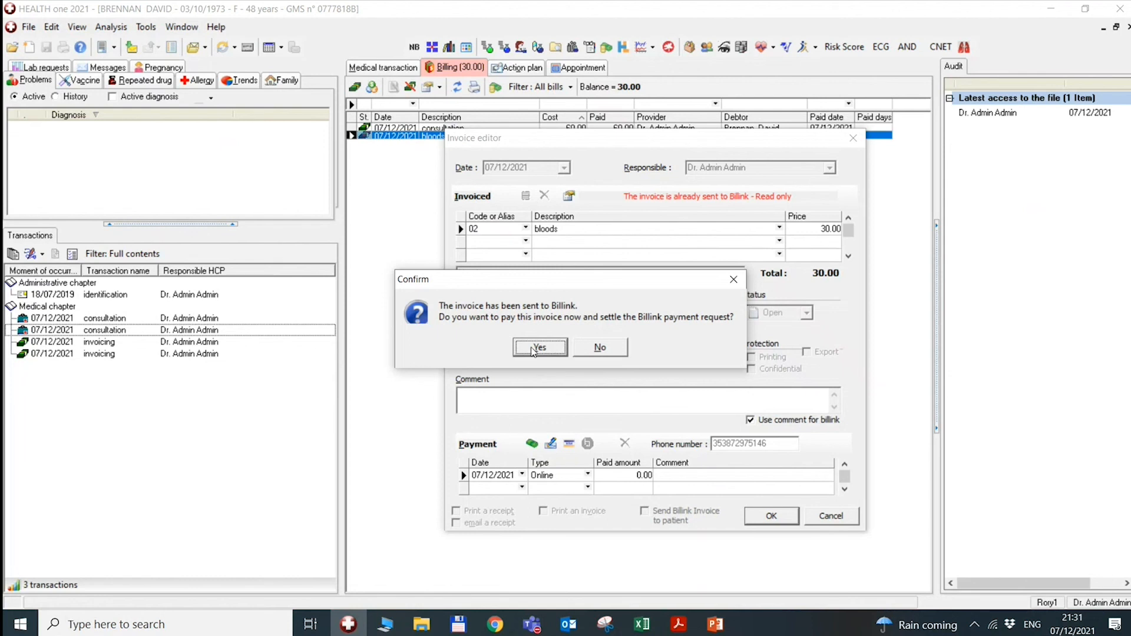
click(600, 347)
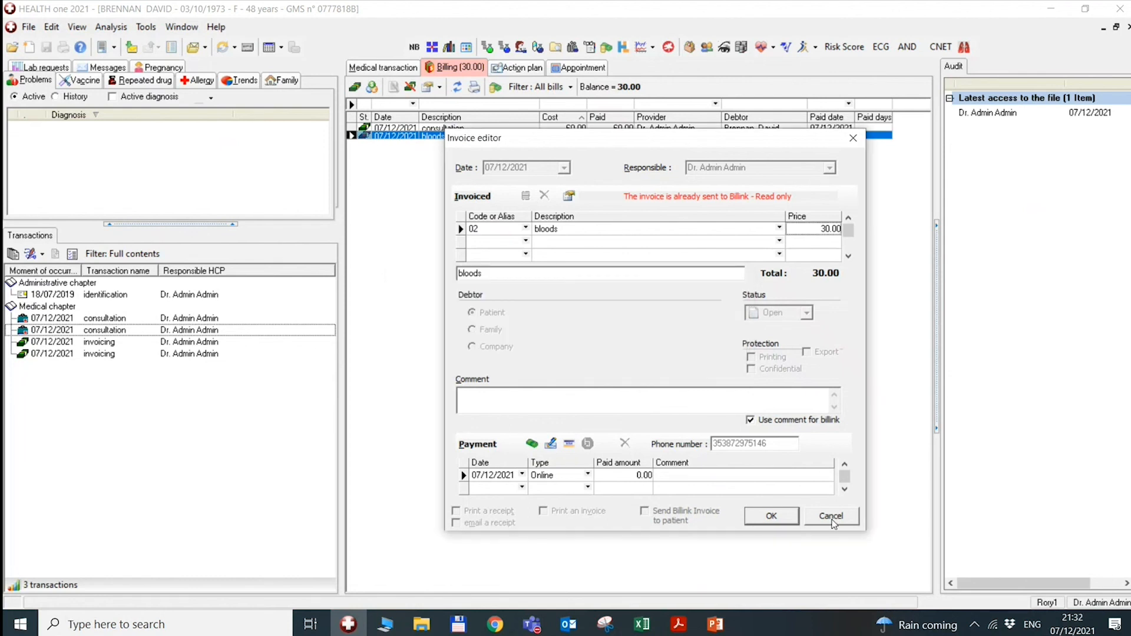
click(831, 516)
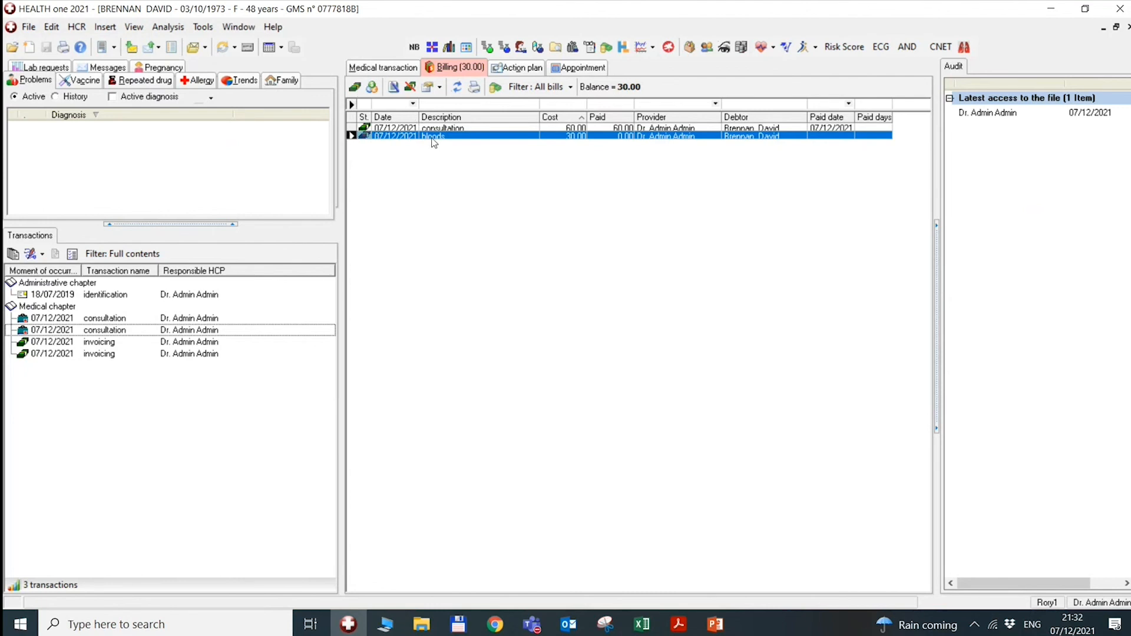
Pay the 30.00 bloods bill in cash, settling its Billink request, and save the record
click(372, 89)
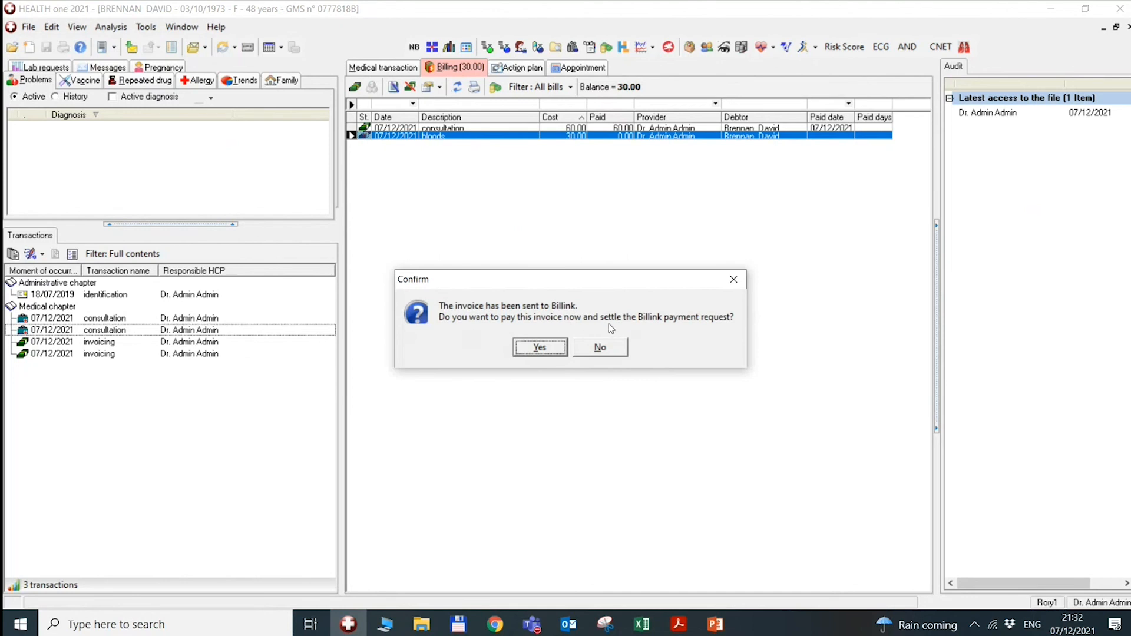
click(539, 347)
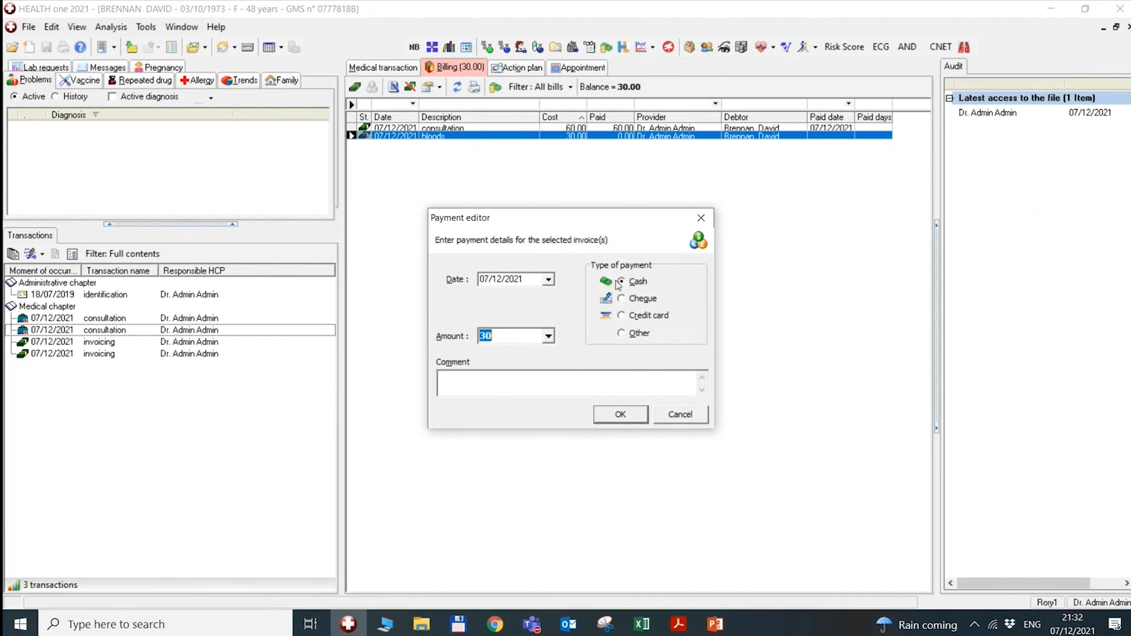
click(613, 414)
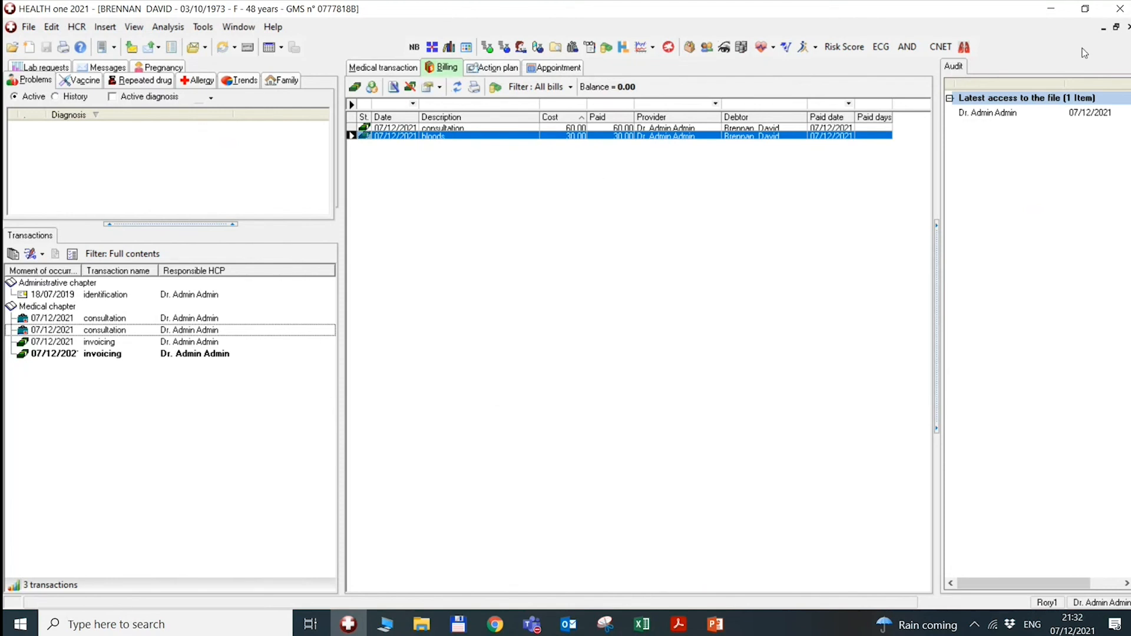
click(1127, 28)
Close the patient record and synchronise the Billink online payment dashboard, dropping total paid to 270.00
click(395, 313)
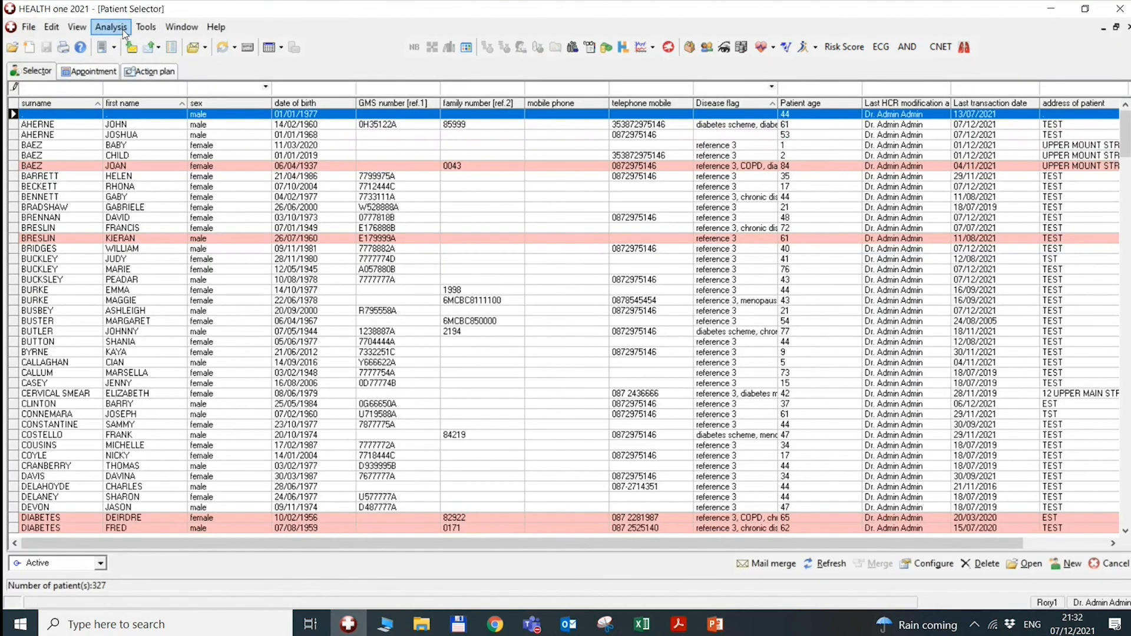
click(123, 30)
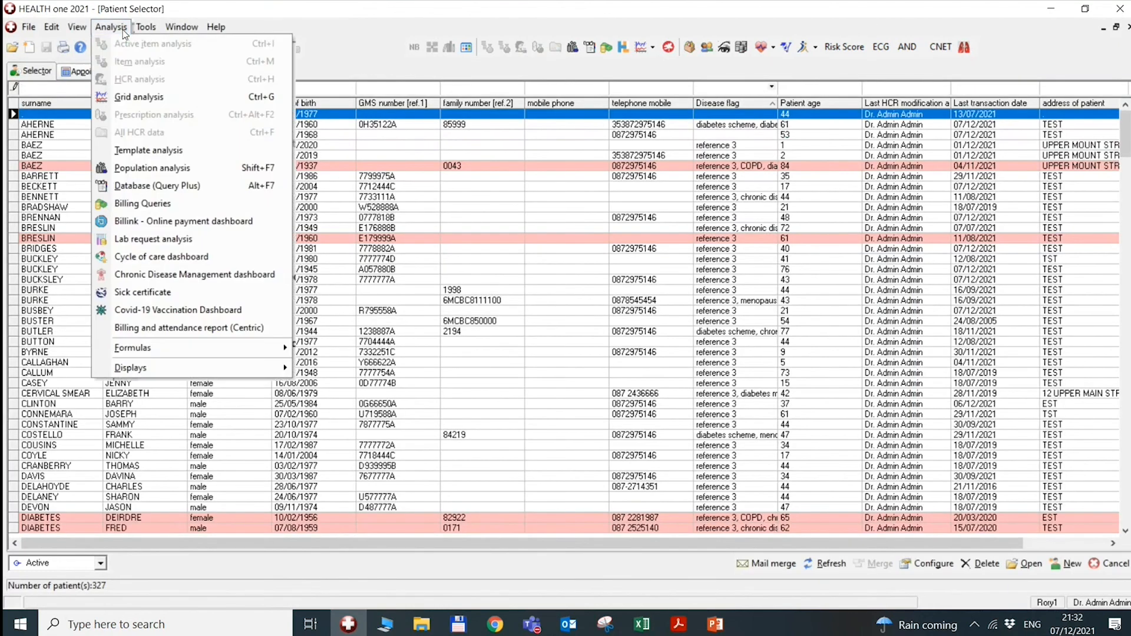
click(126, 224)
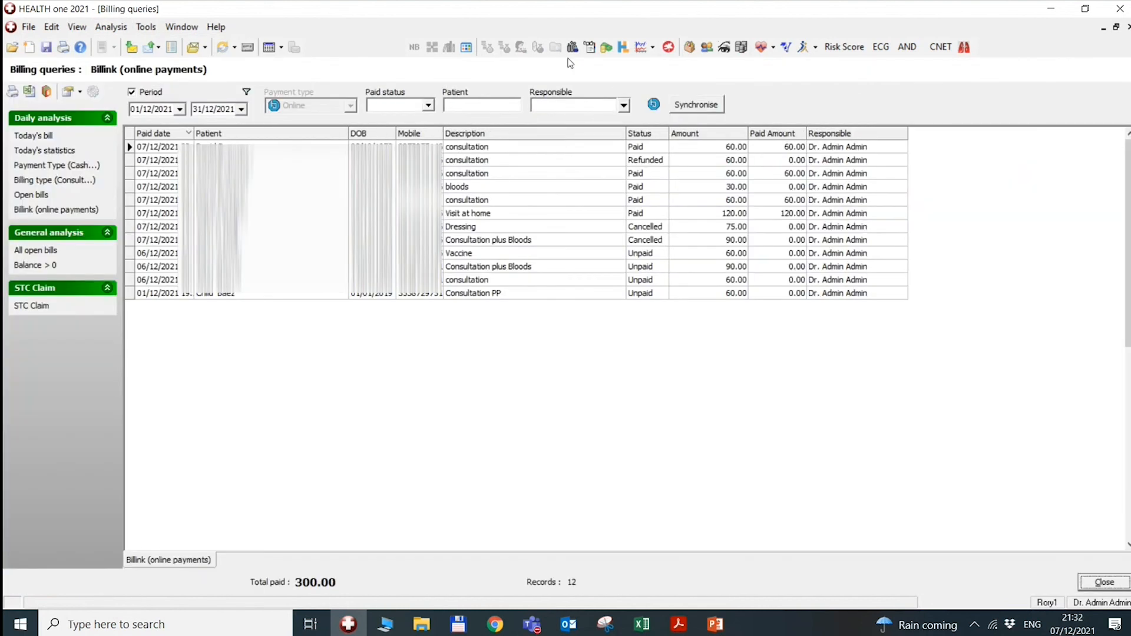
click(696, 105)
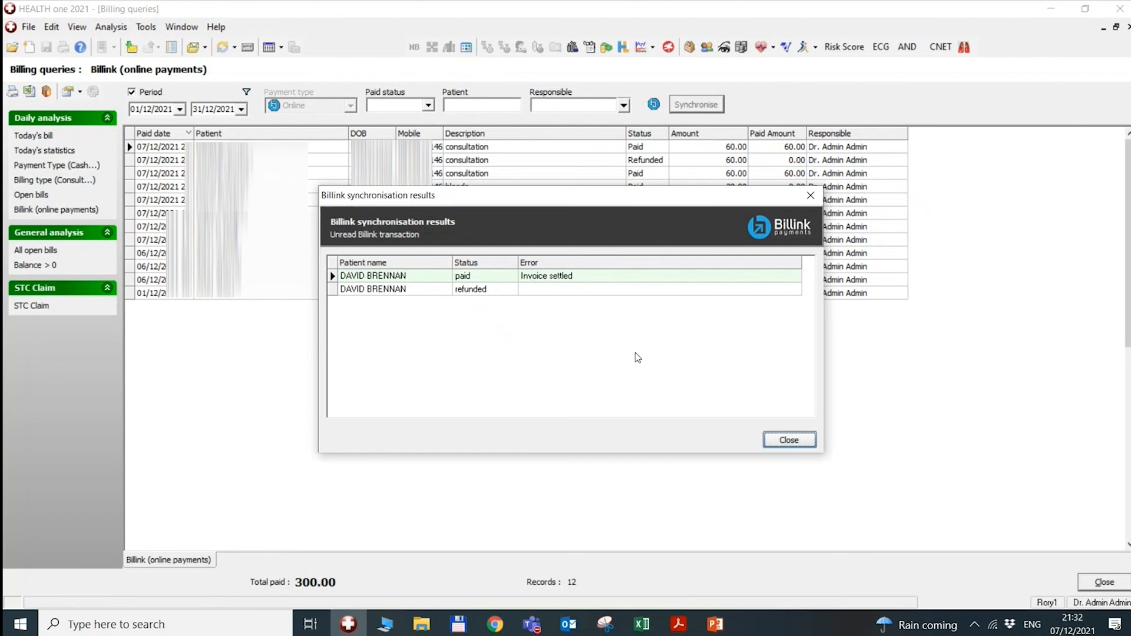
click(782, 444)
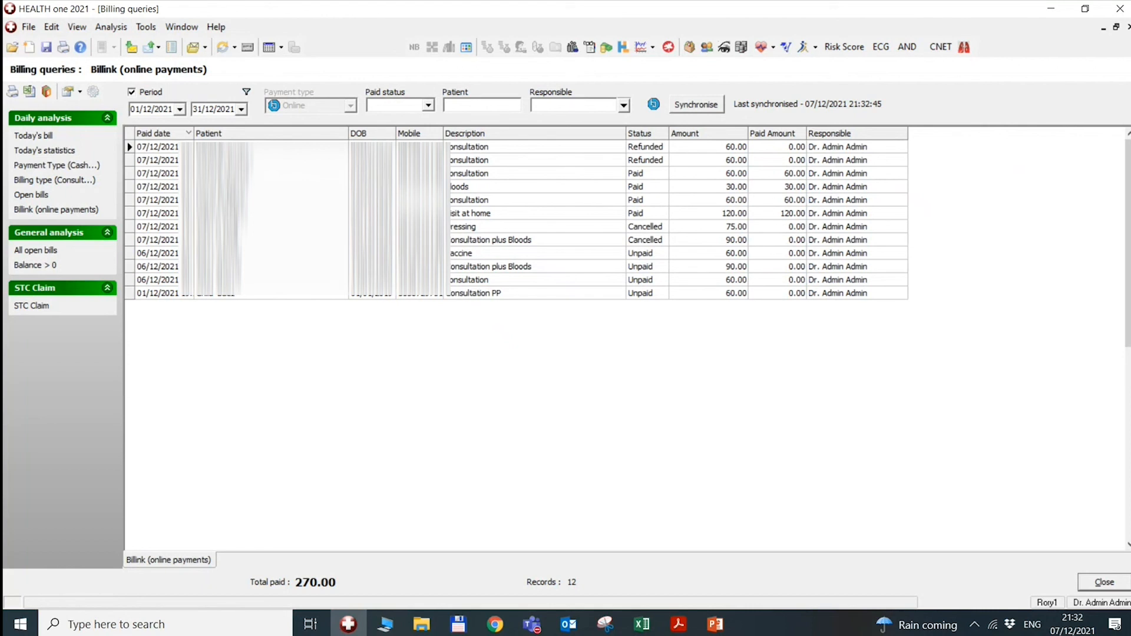
click(248, 187)
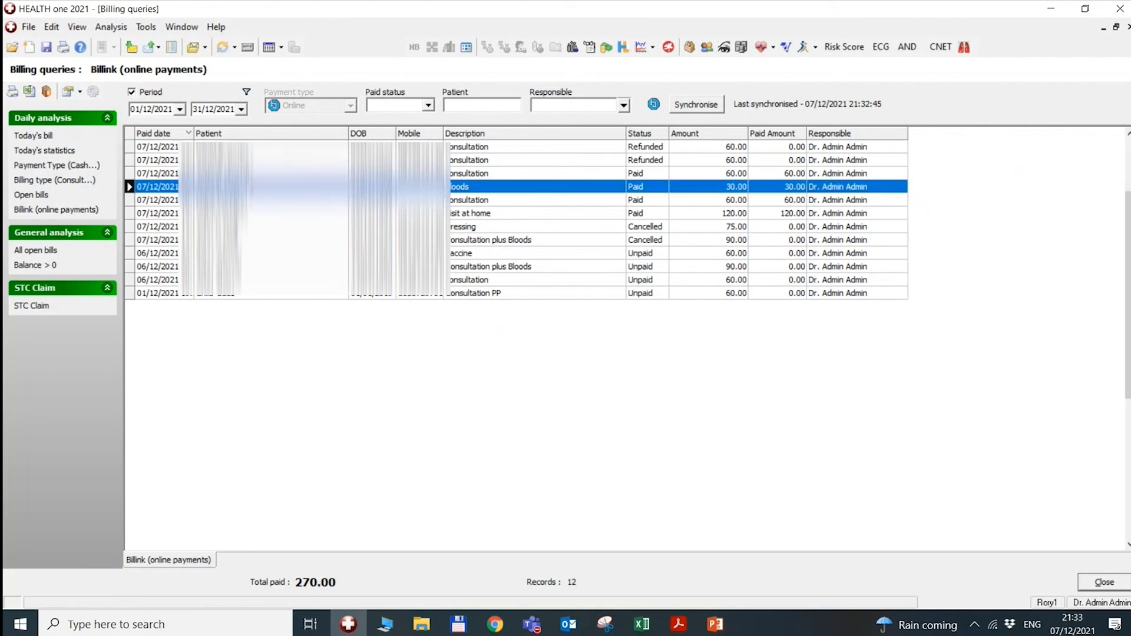
right_click(257, 188)
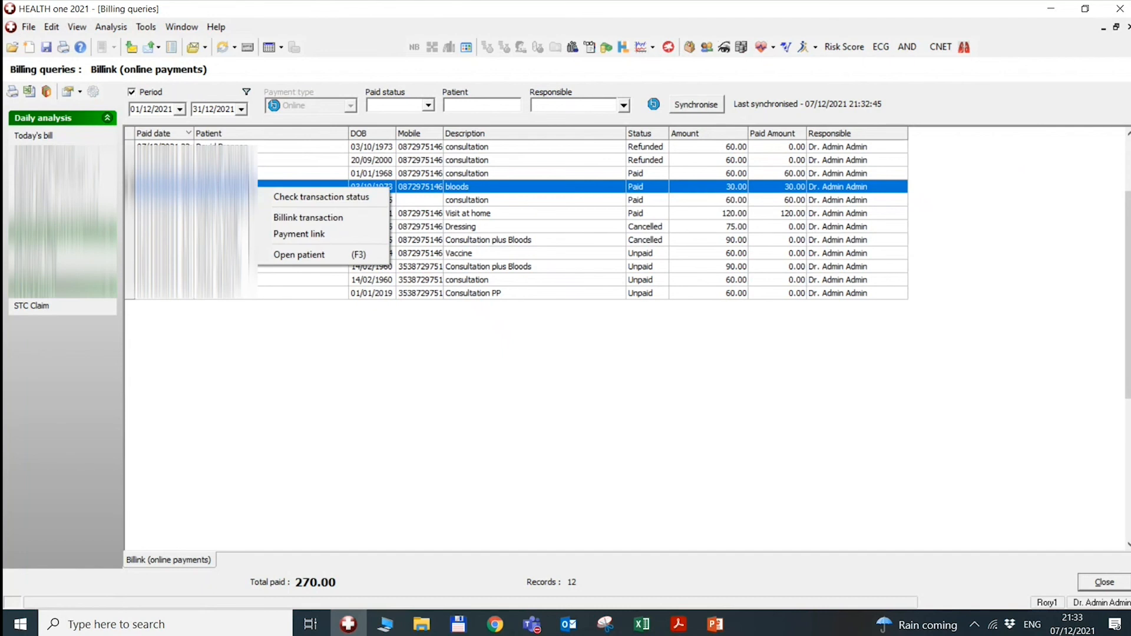
click(276, 219)
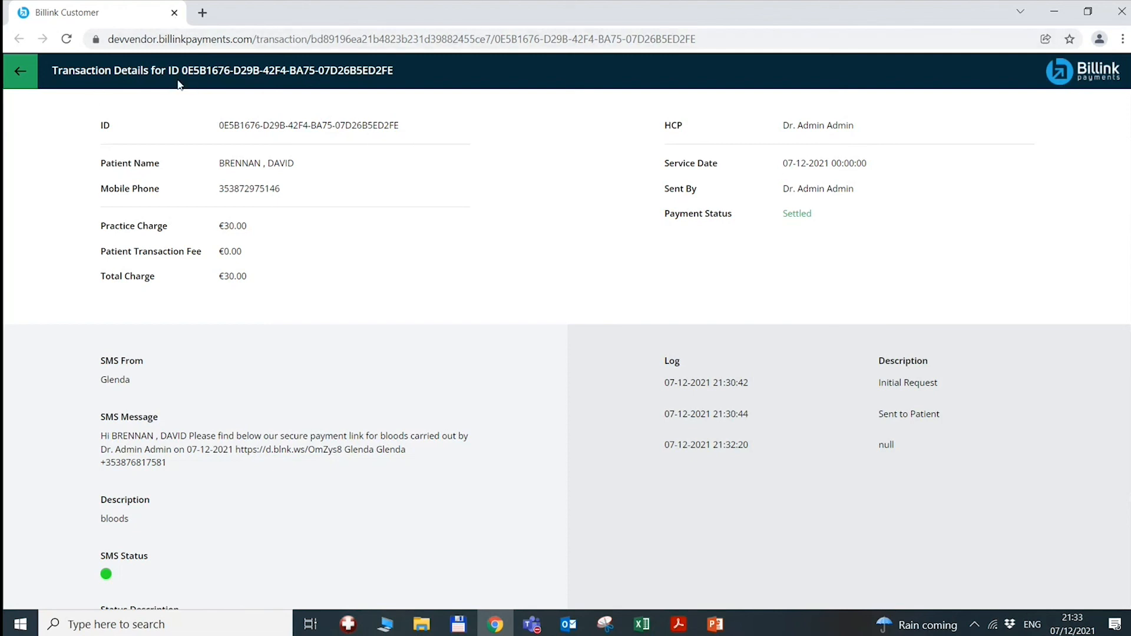
click(174, 13)
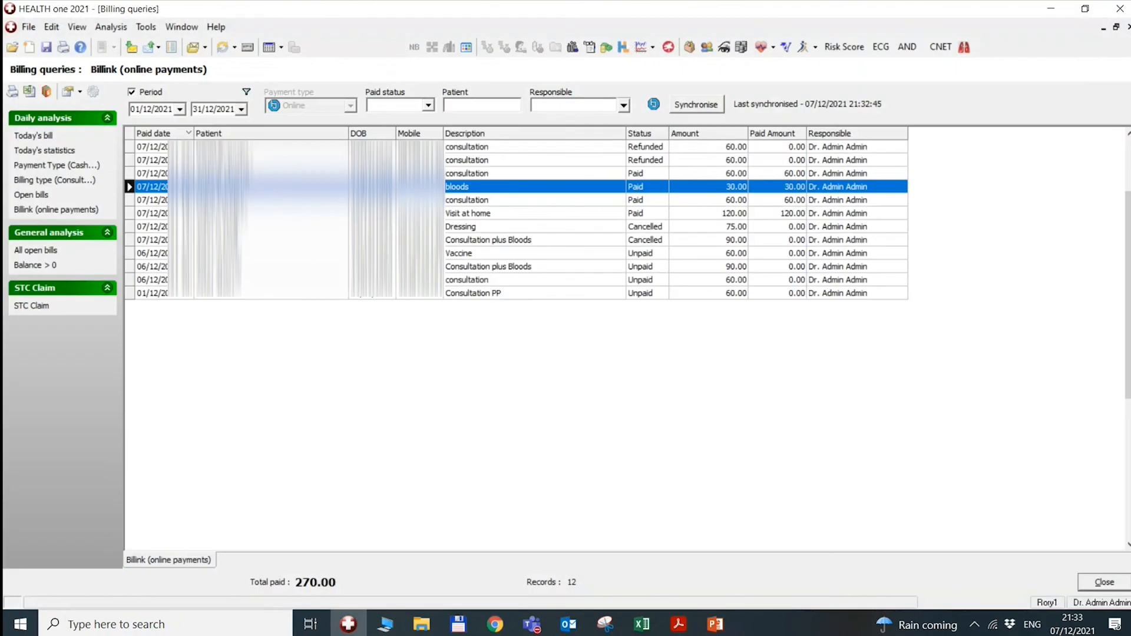
Open the bloods bill's patient record from Billing queries, showing a 165.00 balance
right_click(458, 189)
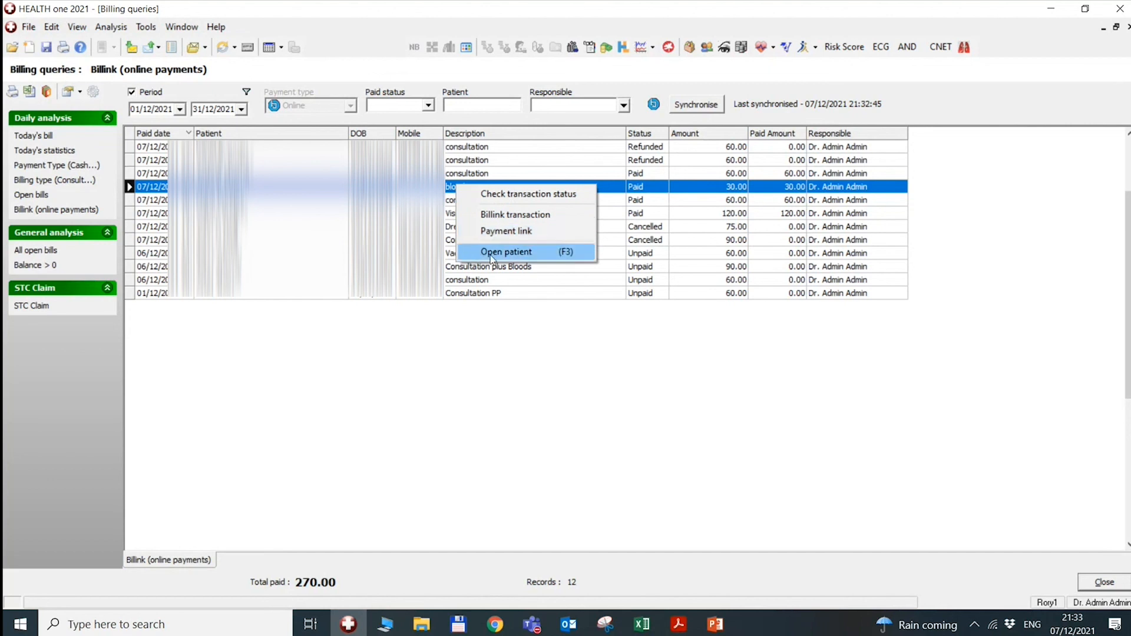
click(336, 389)
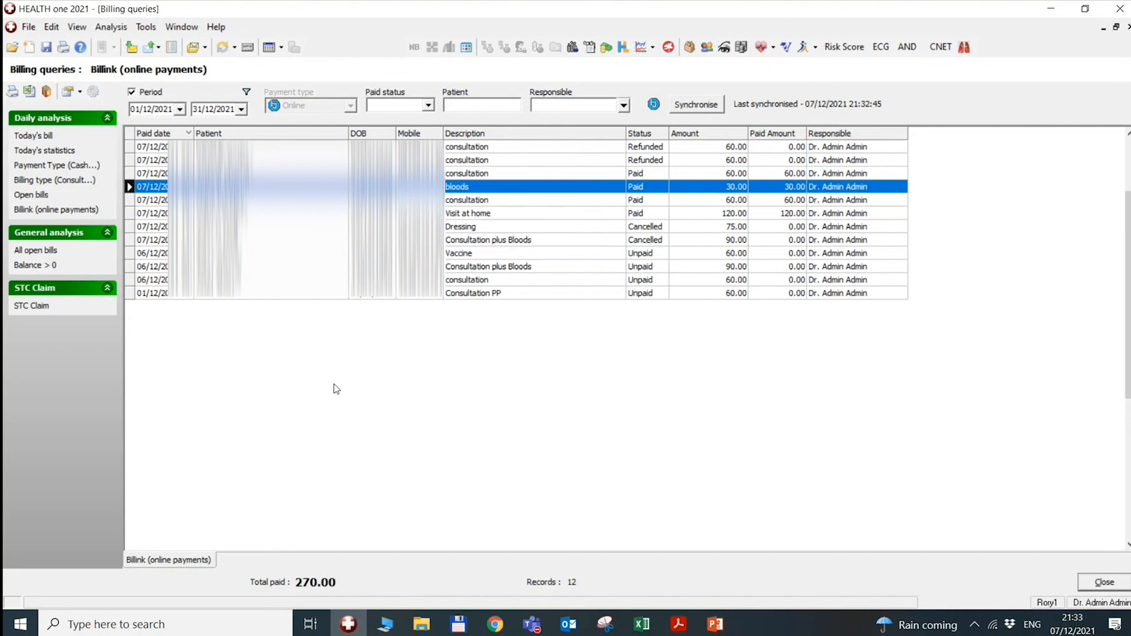
key(F3)
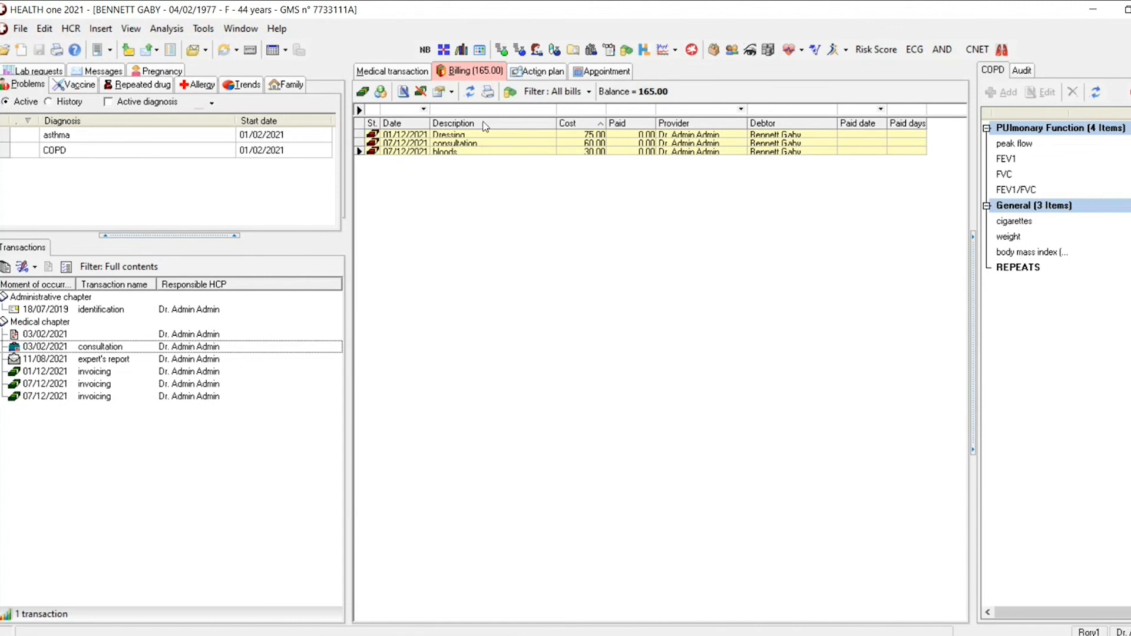
Send a 165.00 Billink payment request bundling all three outstanding charges
click(361, 131)
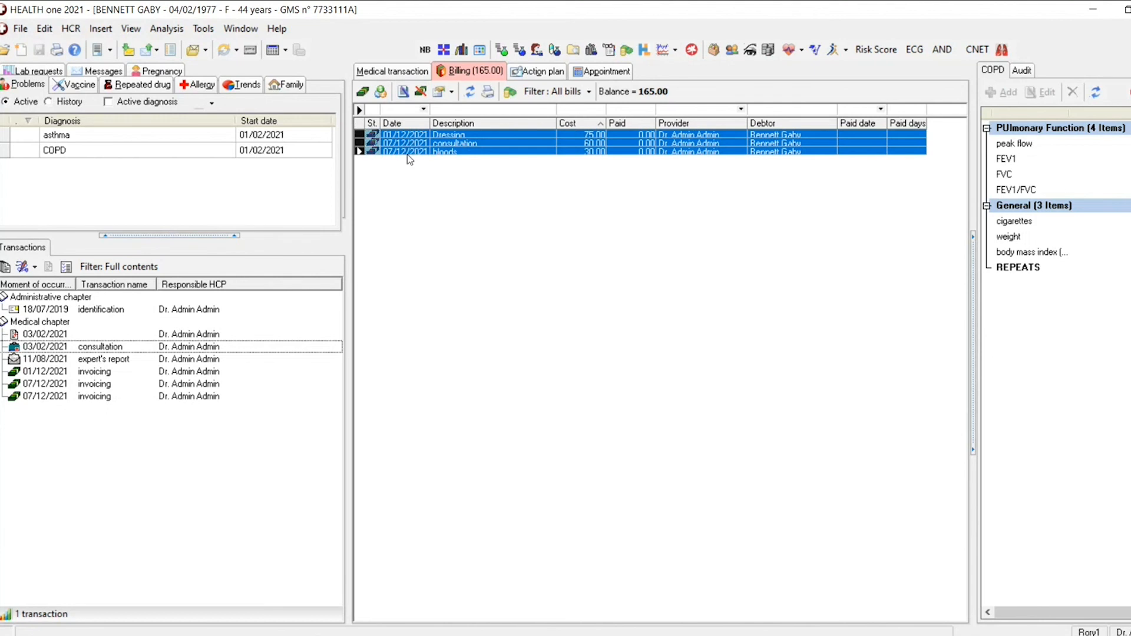
right_click(456, 152)
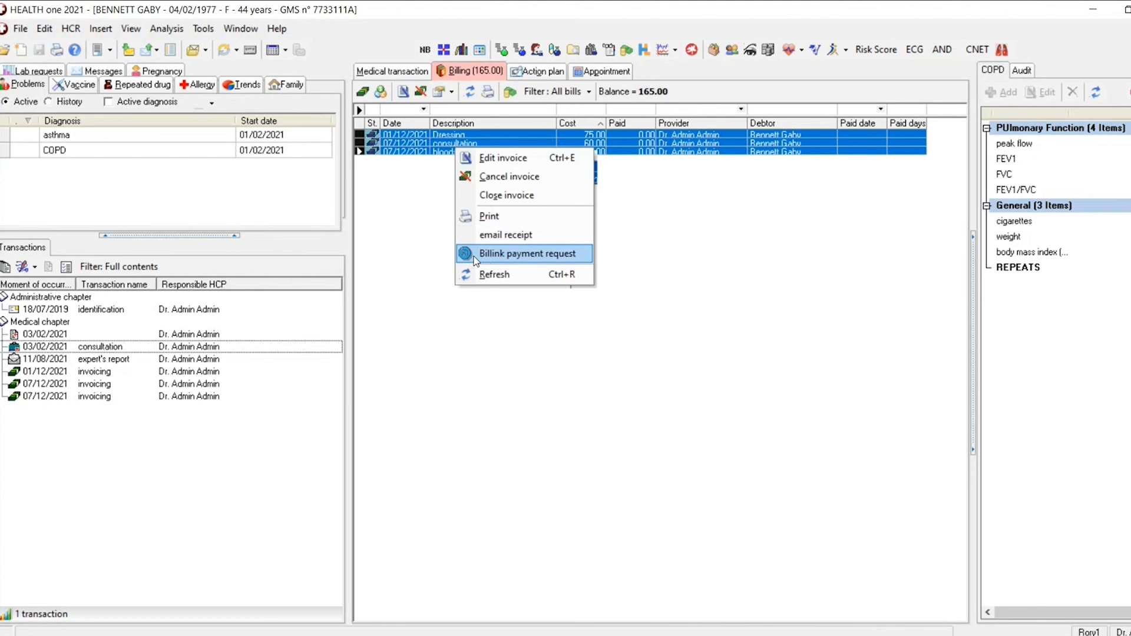
click(522, 263)
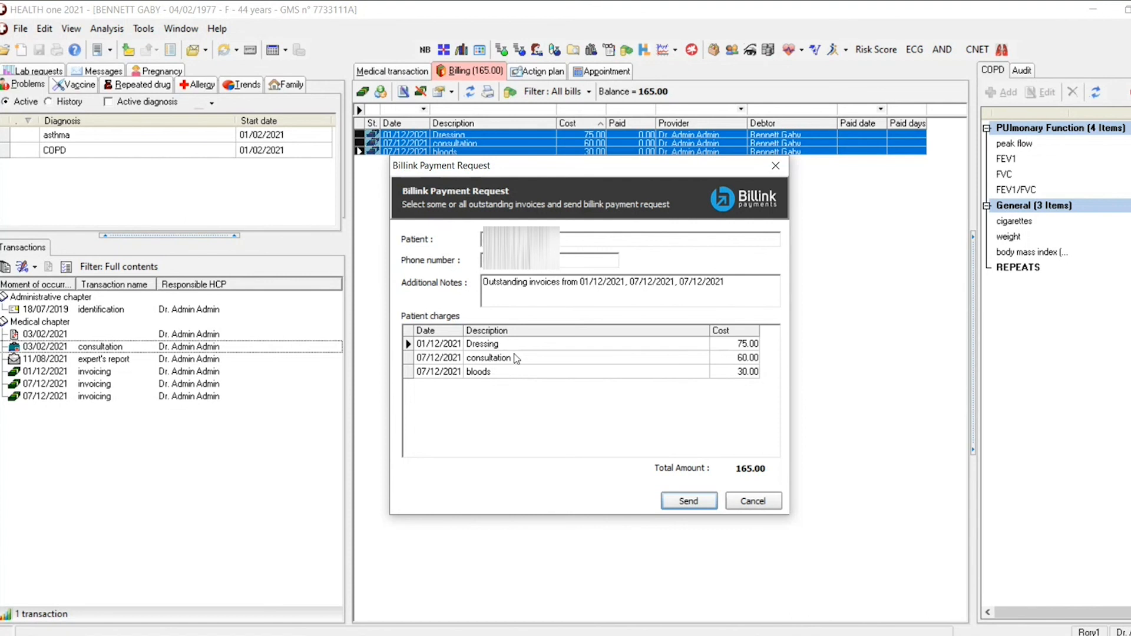
click(683, 501)
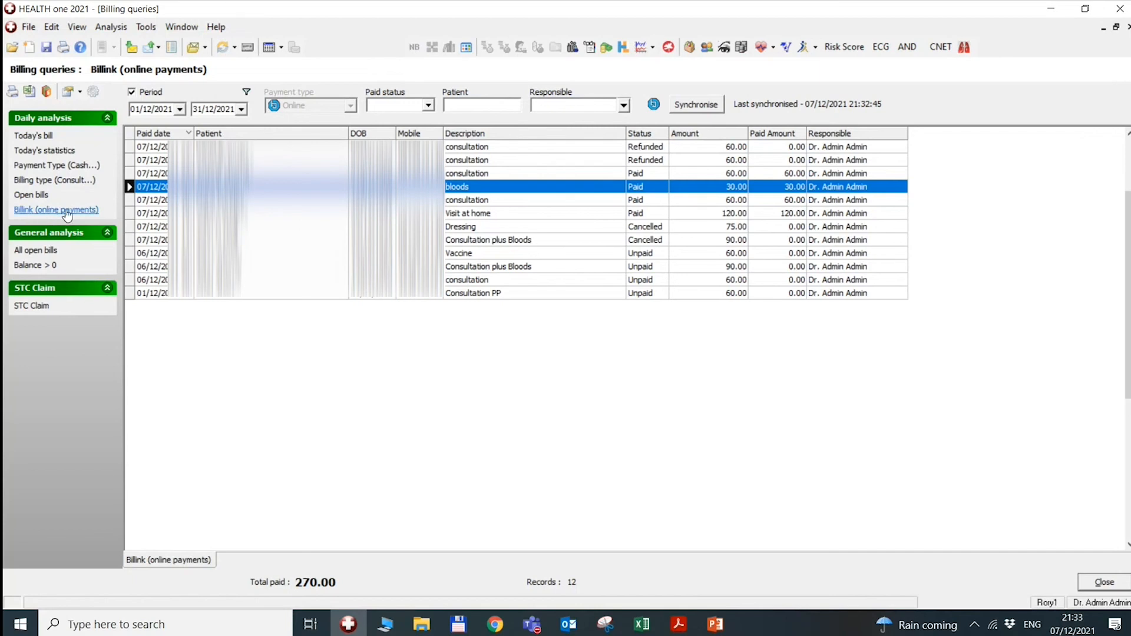
Reload Billink online payments without a period limit (55 records, 1715.00 paid), then return to the Patient Selector
click(65, 210)
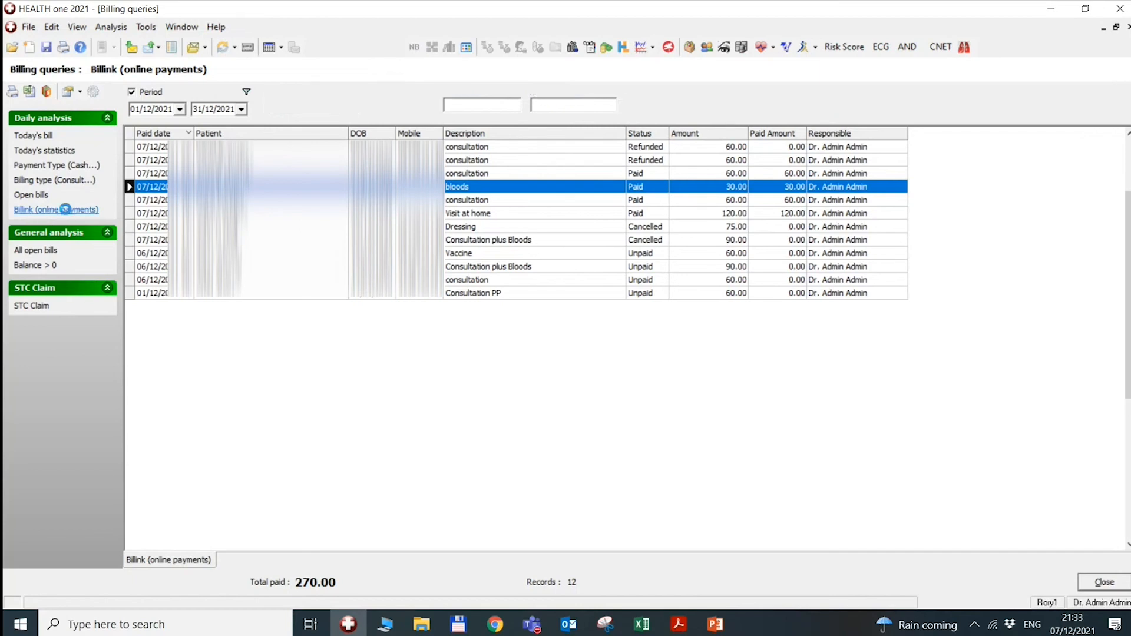
click(132, 94)
click(132, 92)
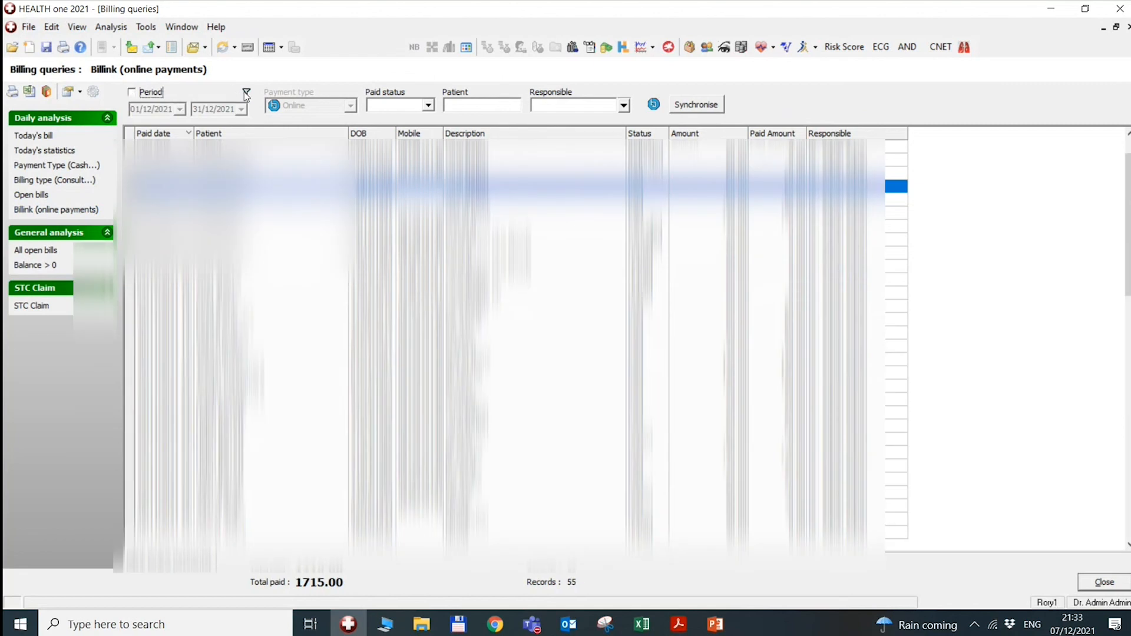
click(246, 93)
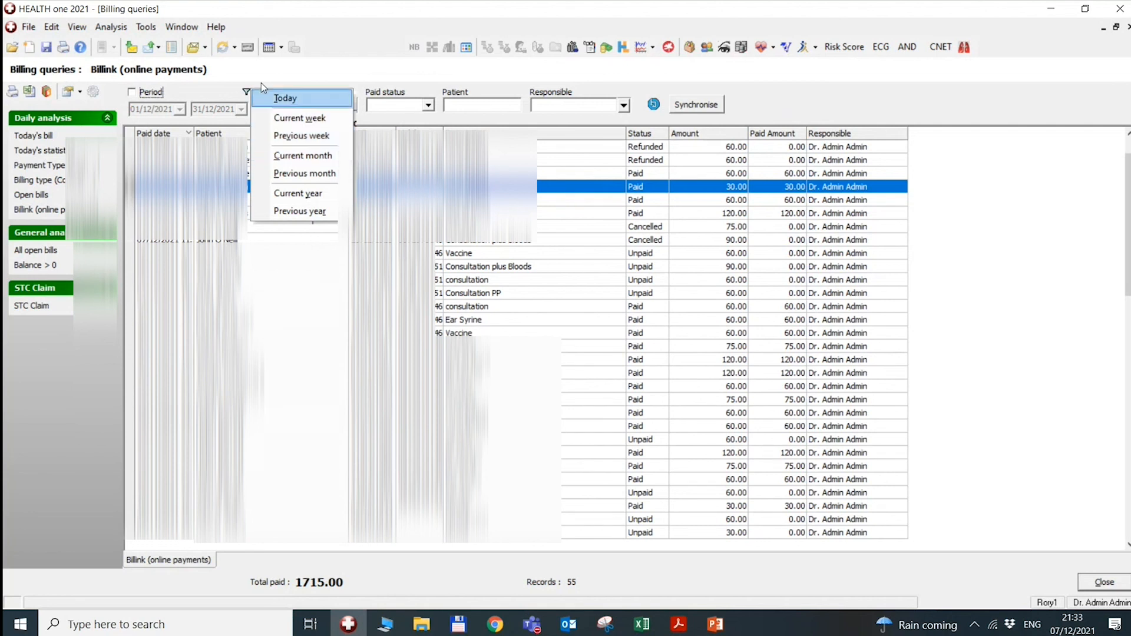
click(293, 72)
click(427, 105)
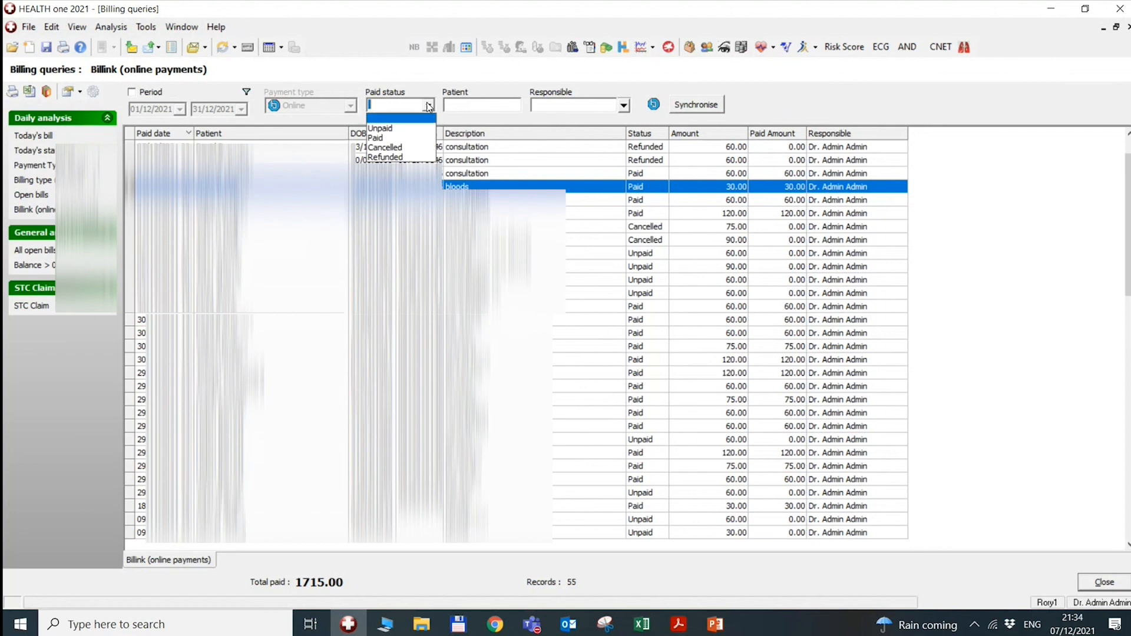
click(404, 79)
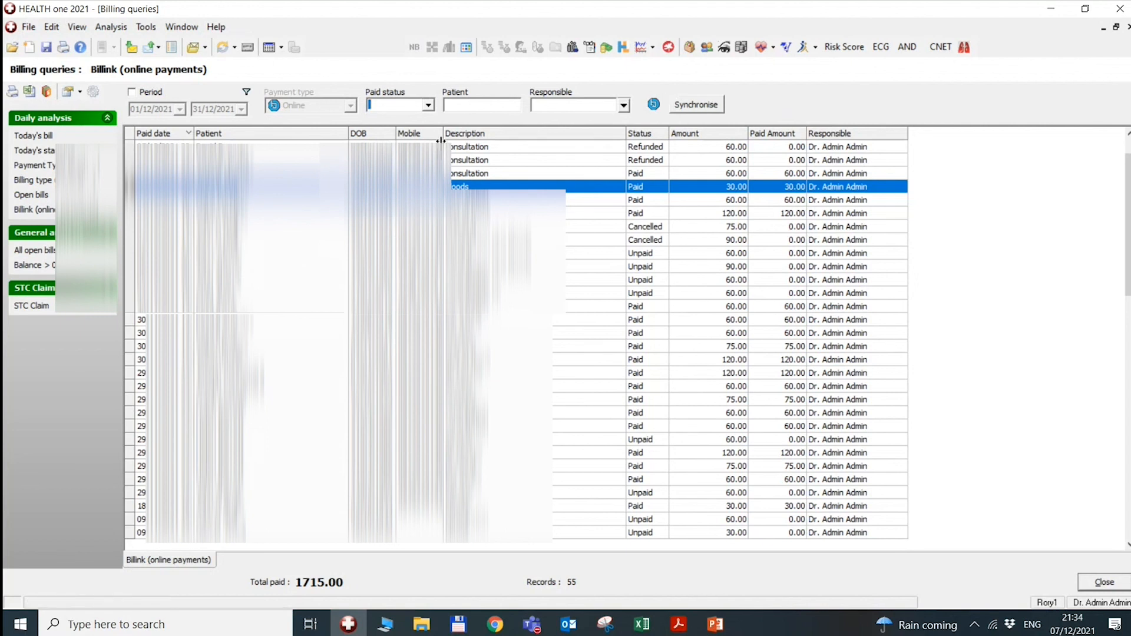
click(146, 26)
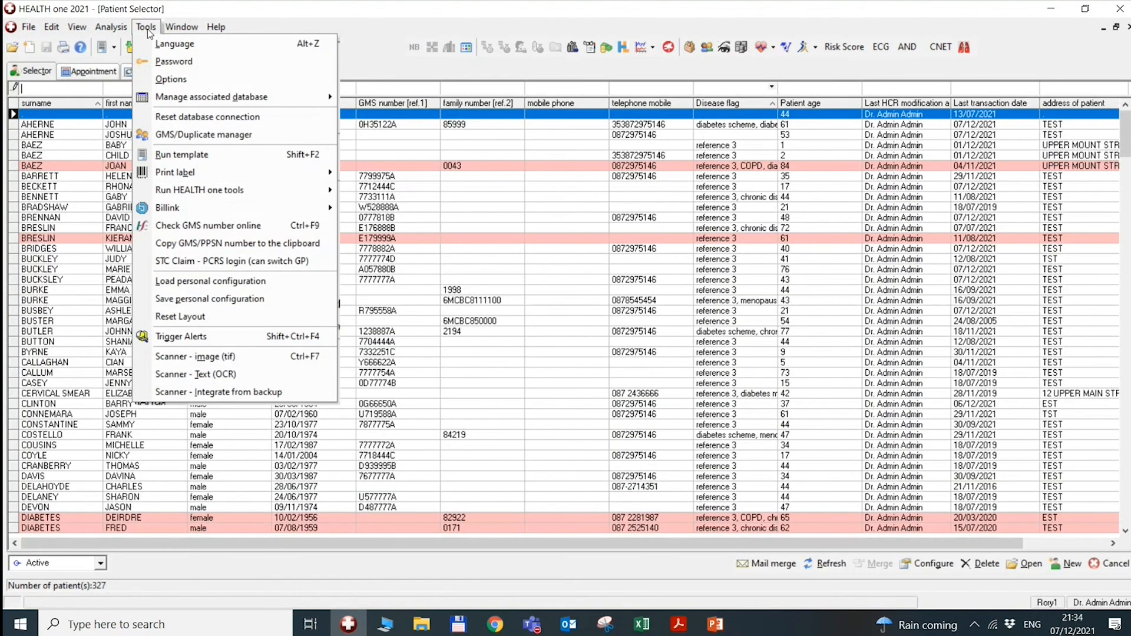
Open Tools > Billink > Transactions, showing the €120.00 settled visit on top
mouse_move(284, 206)
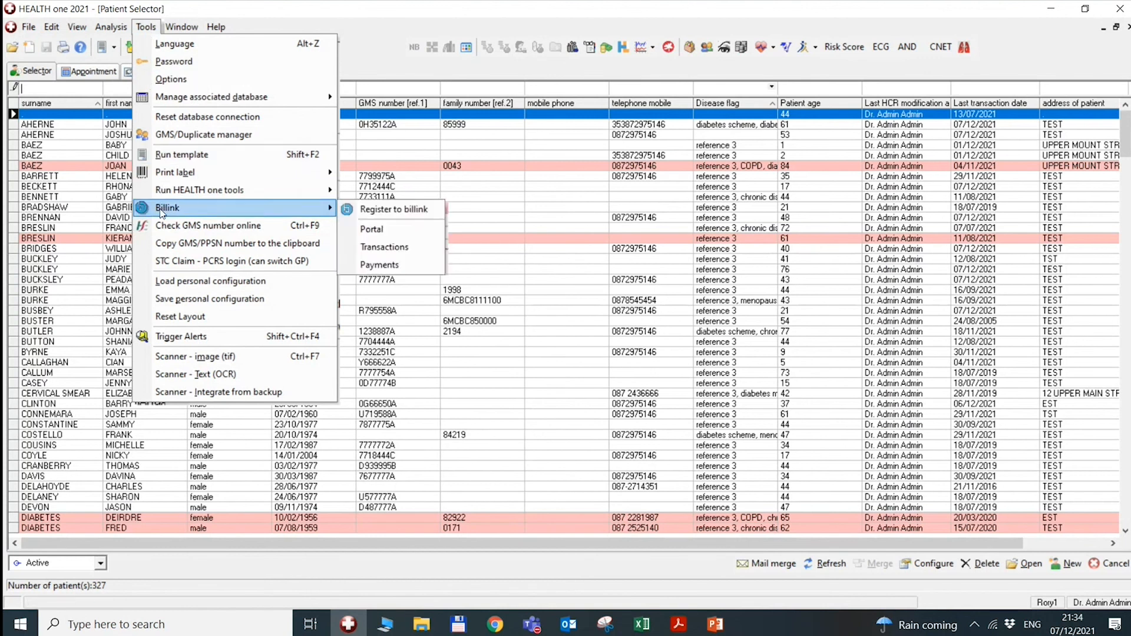
click(386, 248)
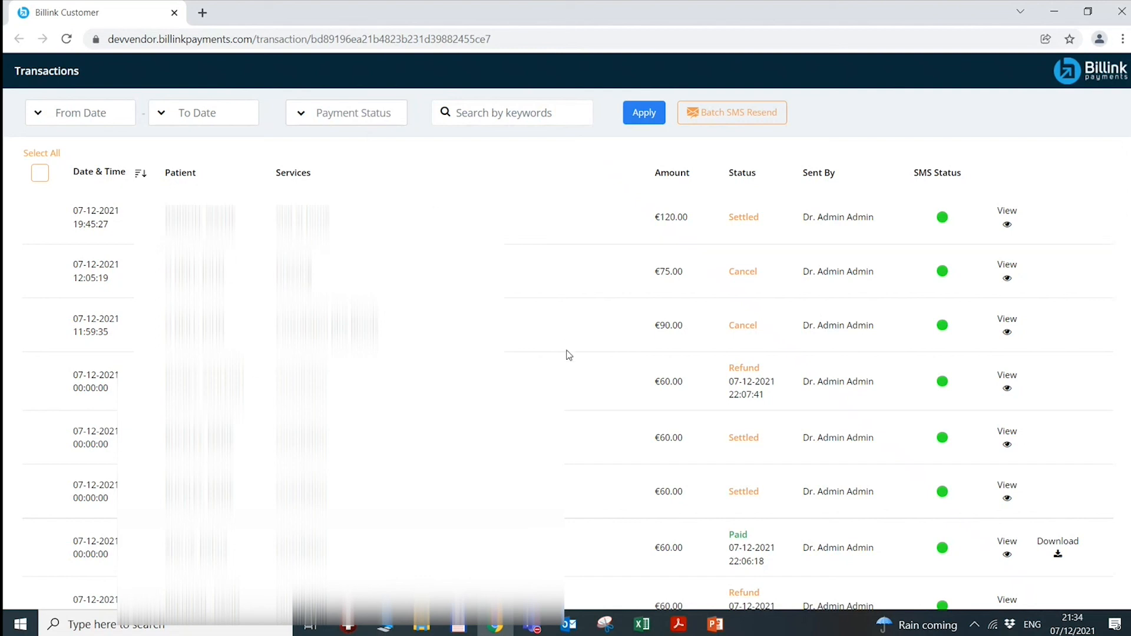
Filter Billink transactions to From and To date 07/12/2021
click(102, 118)
click(74, 217)
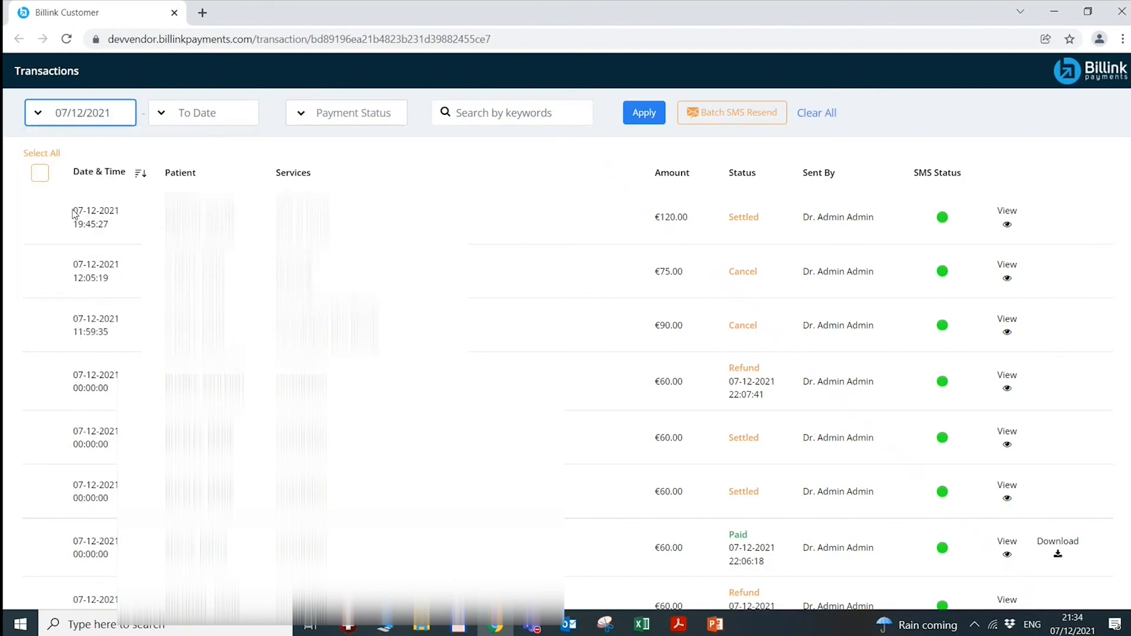
click(203, 113)
click(198, 217)
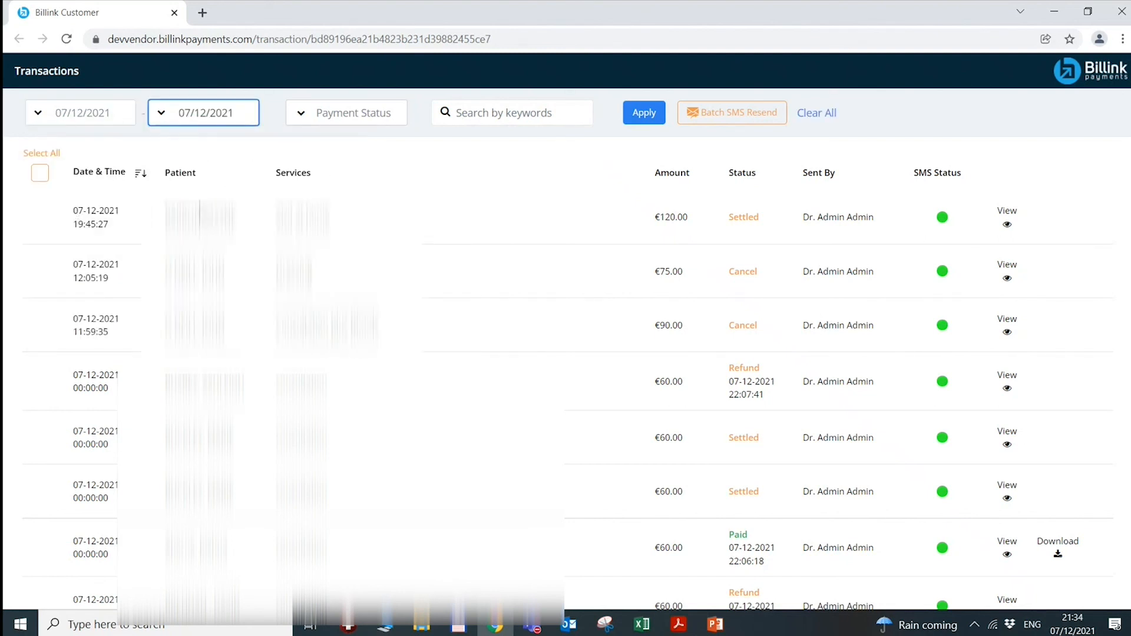
click(644, 113)
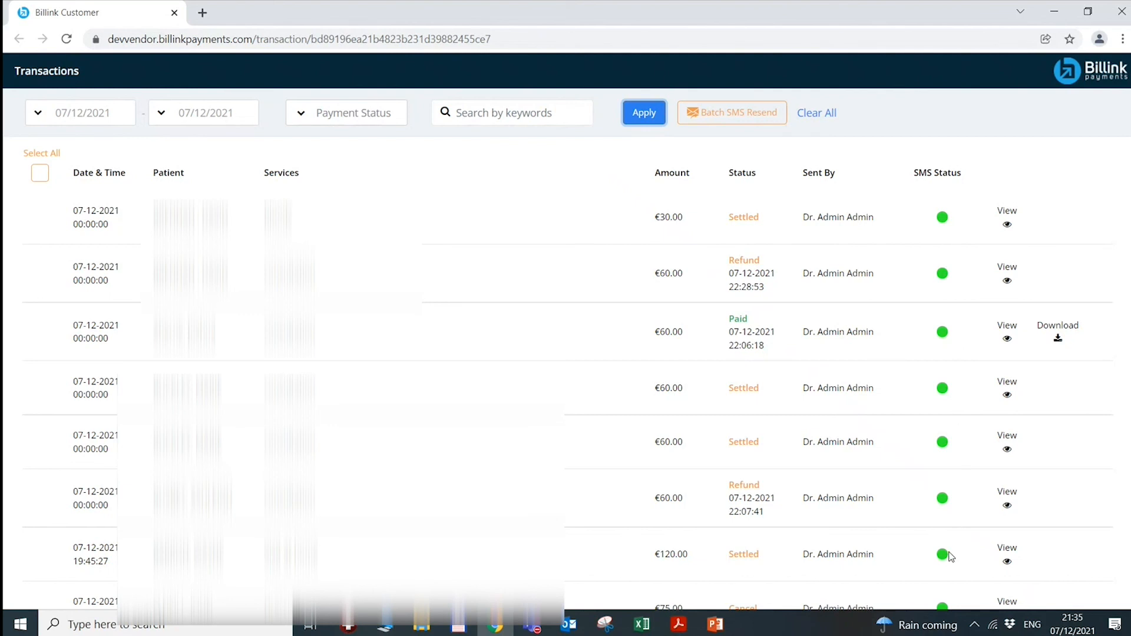
Review the settled €30.00 bloods transaction's details, then close the portal
click(1008, 224)
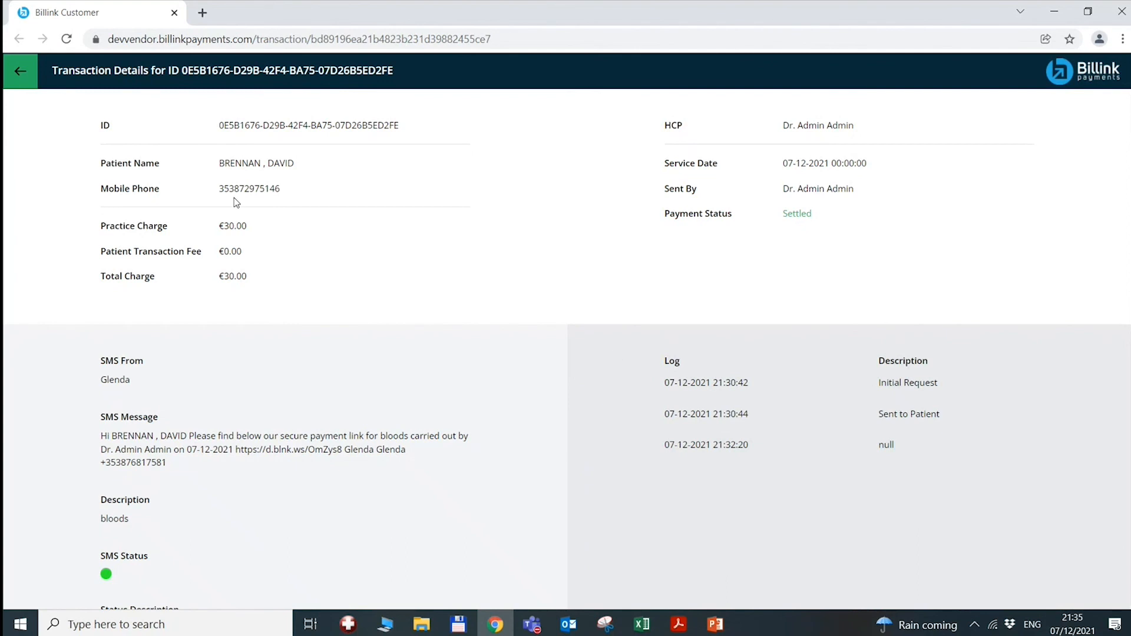
click(19, 71)
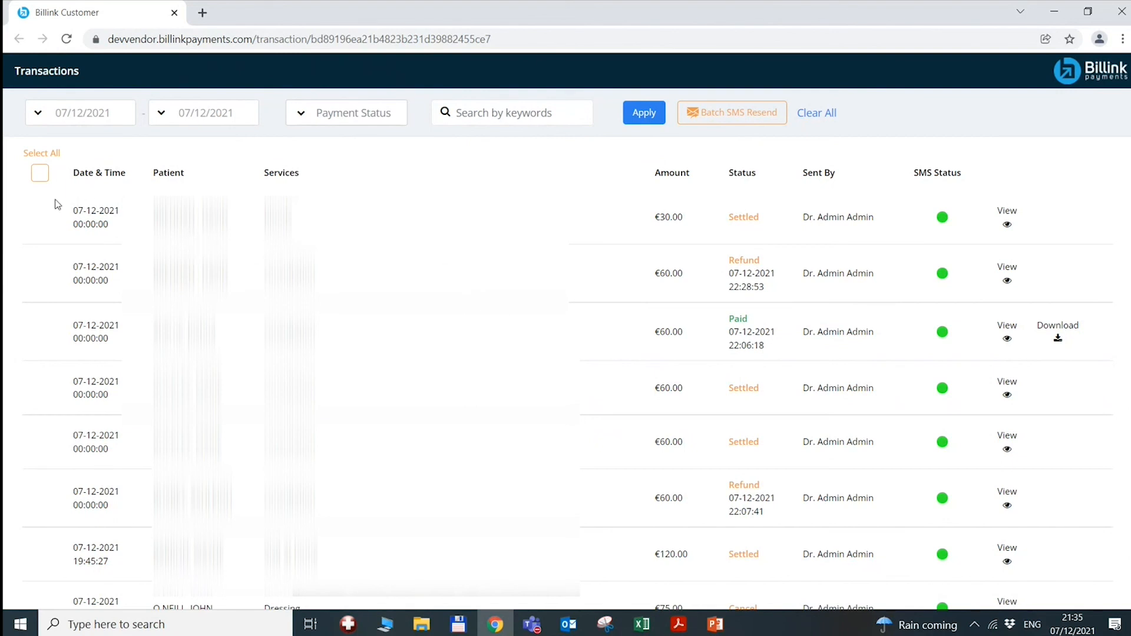
click(37, 173)
click(46, 183)
click(176, 13)
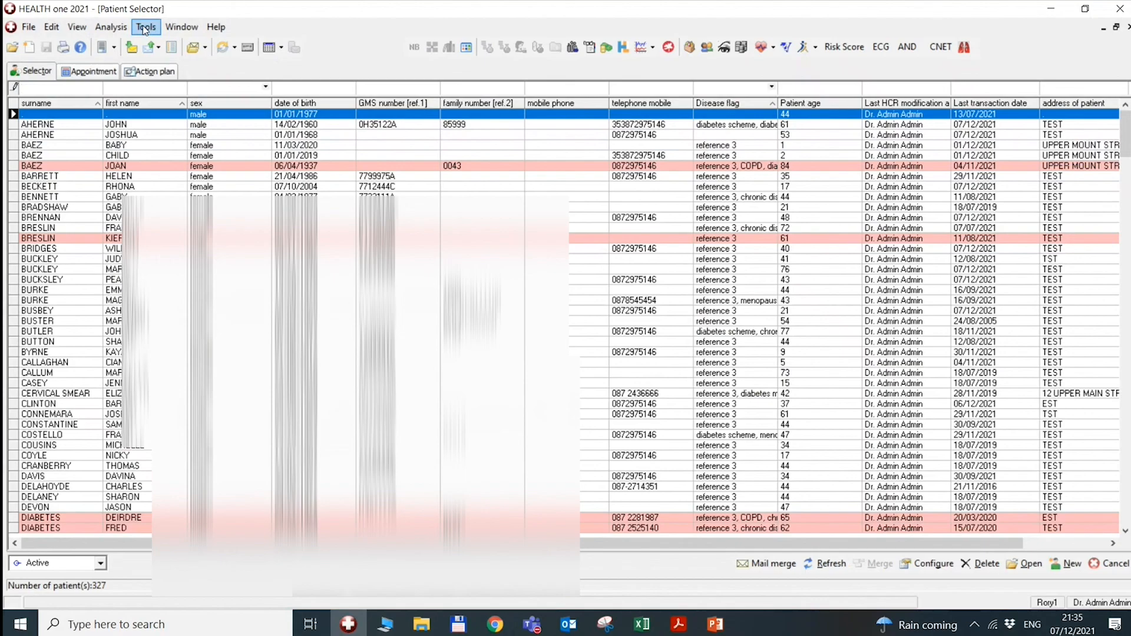
Open Tools > Billink > Payments, listing four payouts with the latest €360.00
click(147, 27)
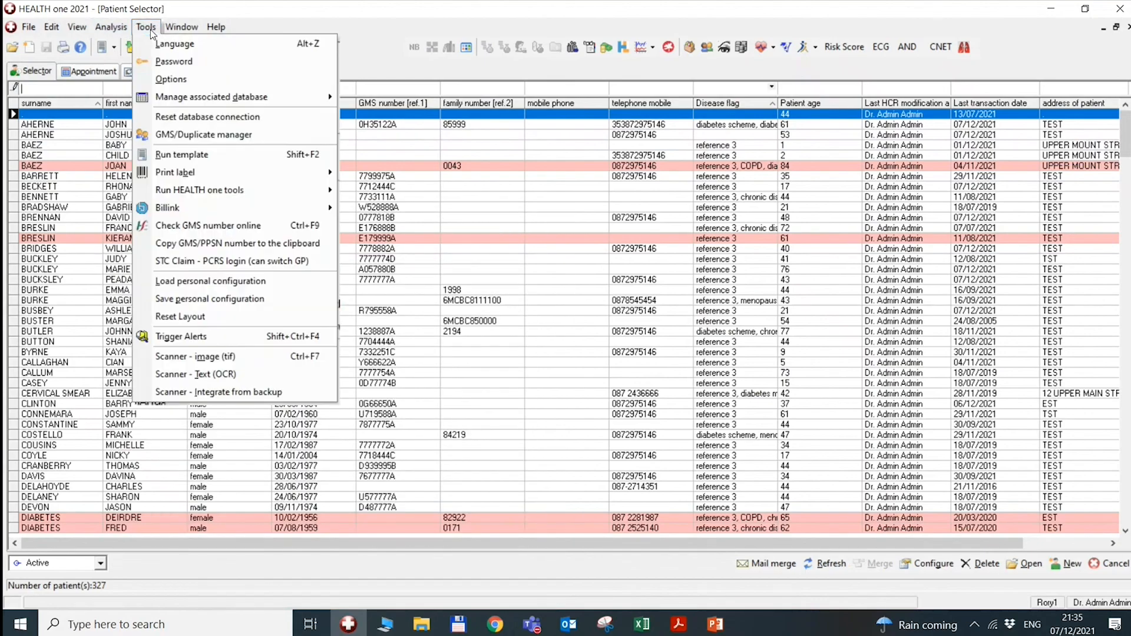
mouse_move(182, 209)
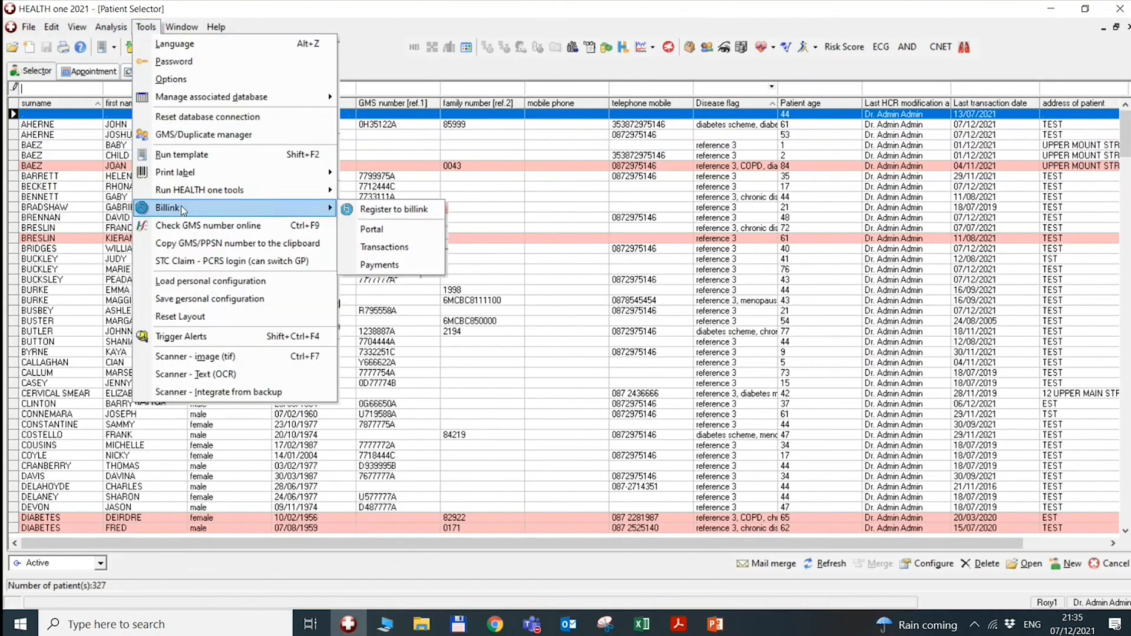
click(401, 270)
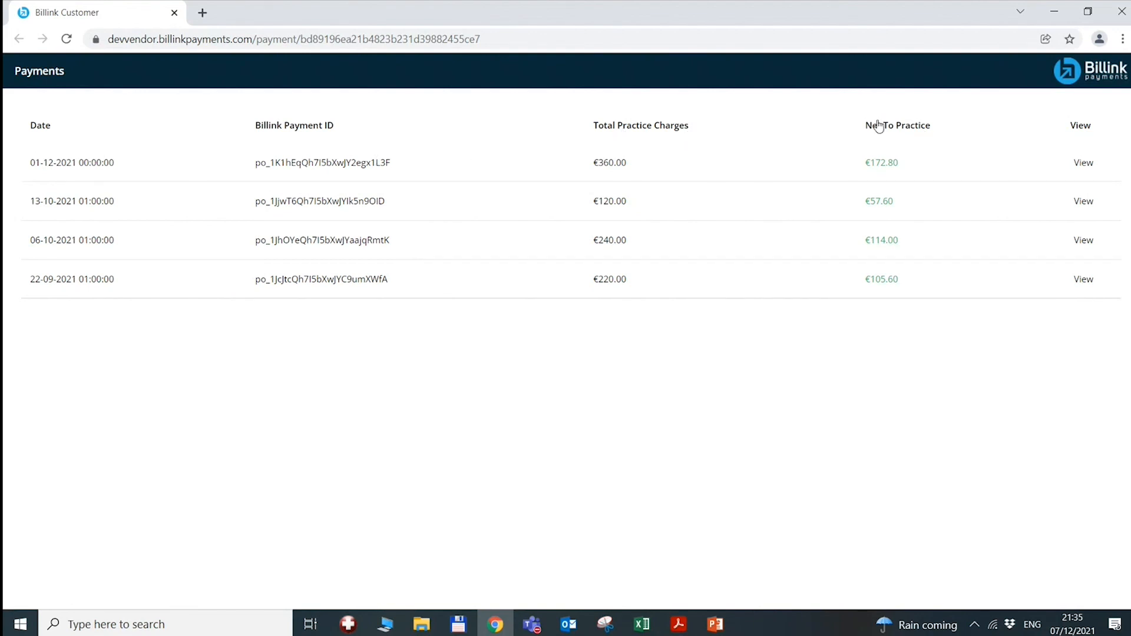
View the transaction breakdown of the 01-12-2021 €360.00 payout, then close the portal
click(1082, 162)
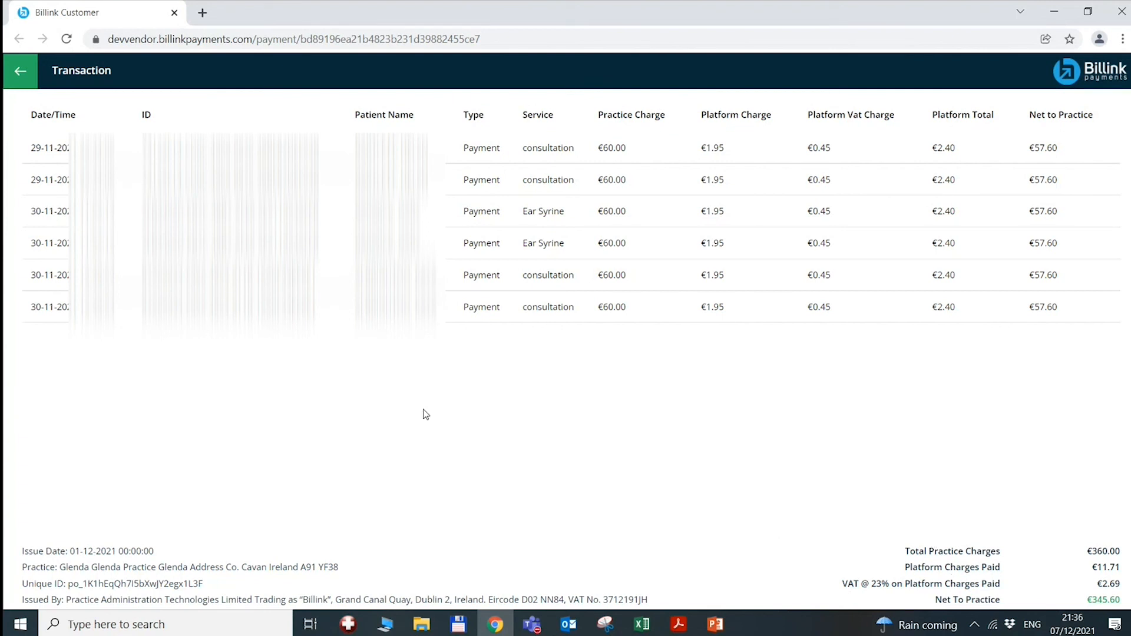
click(174, 13)
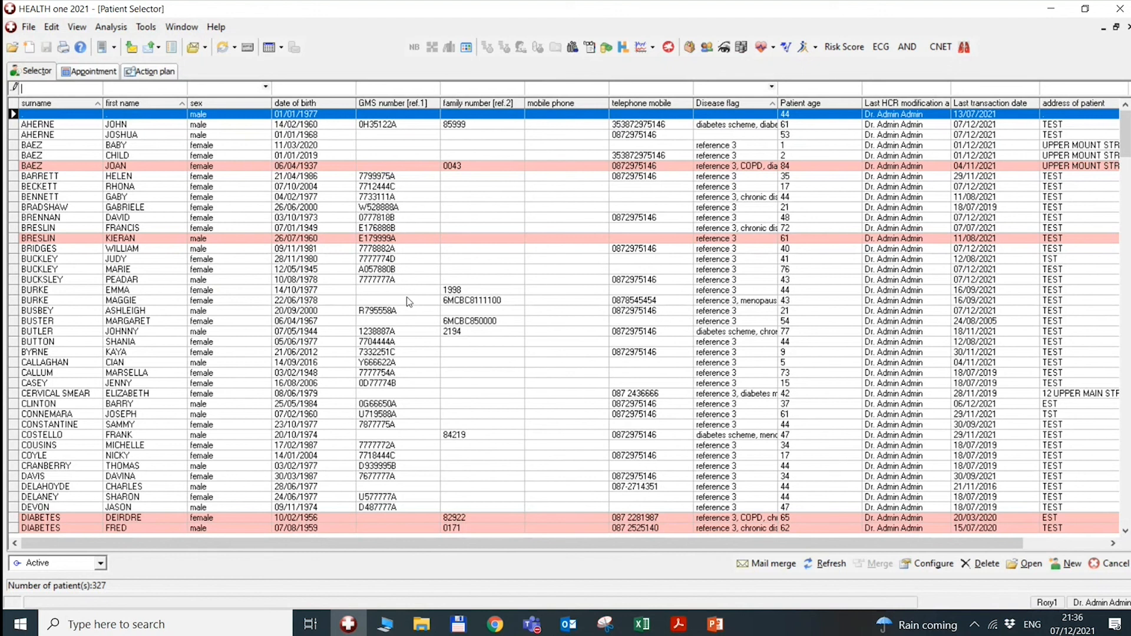
mouse_move(540, 620)
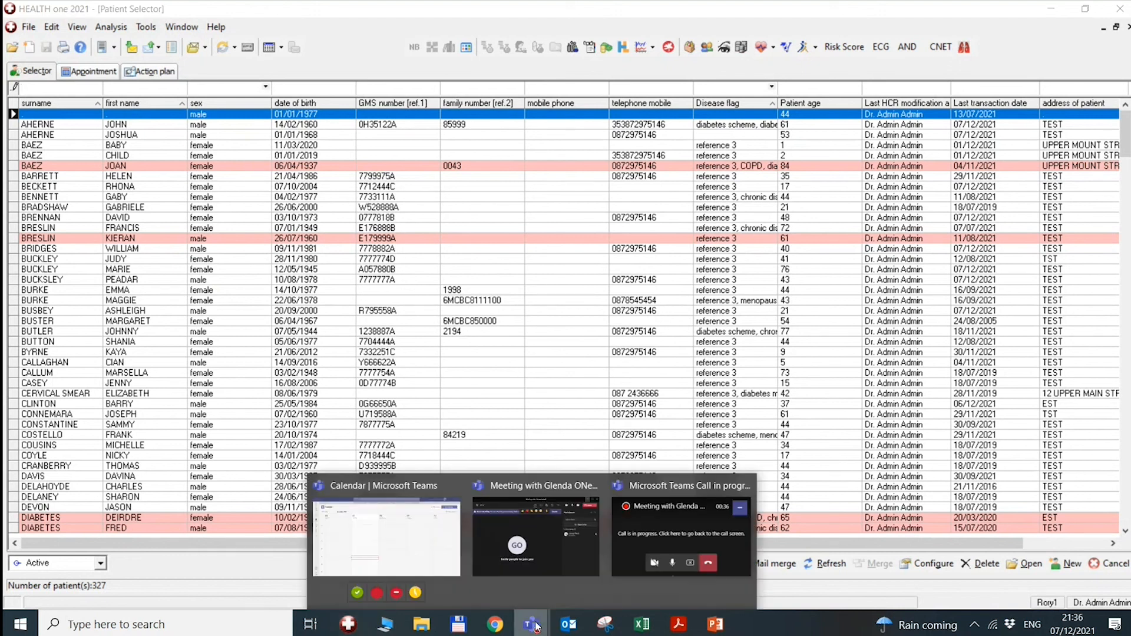